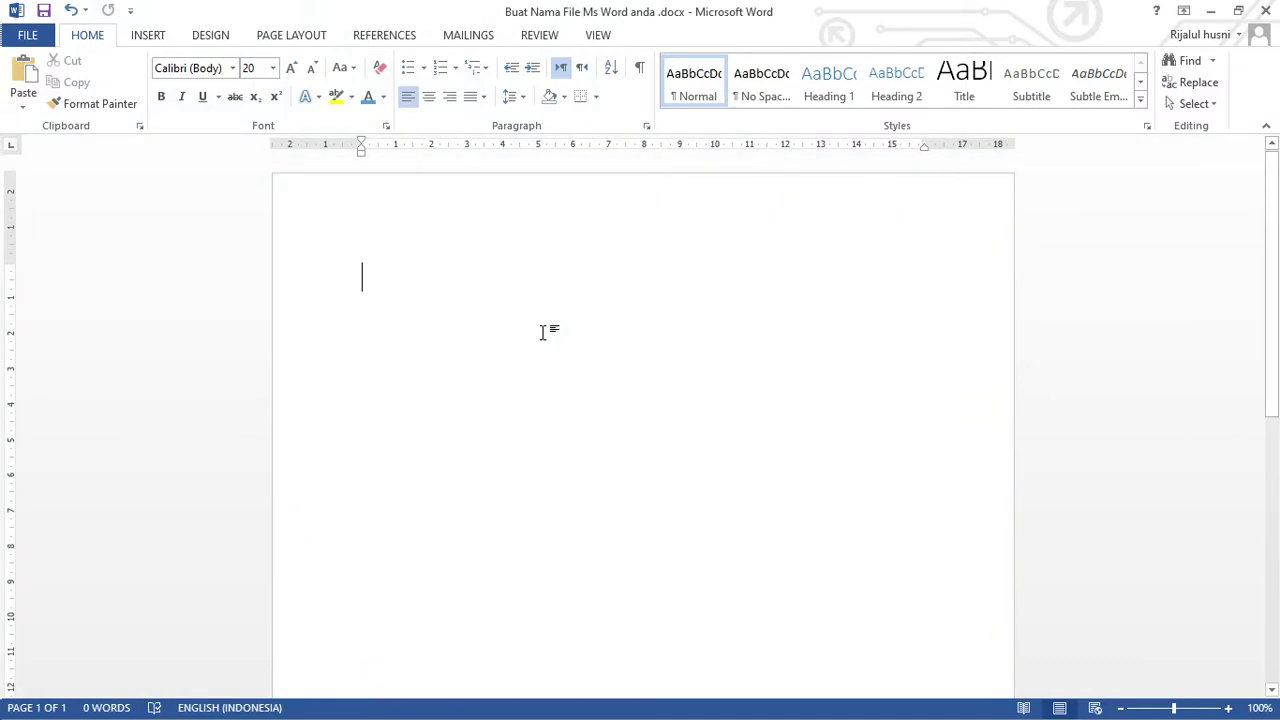
Begin the blank document's first paragraph with the words "Kali ini".
type("ba")
key("BackSpace")
key("BackSpace")
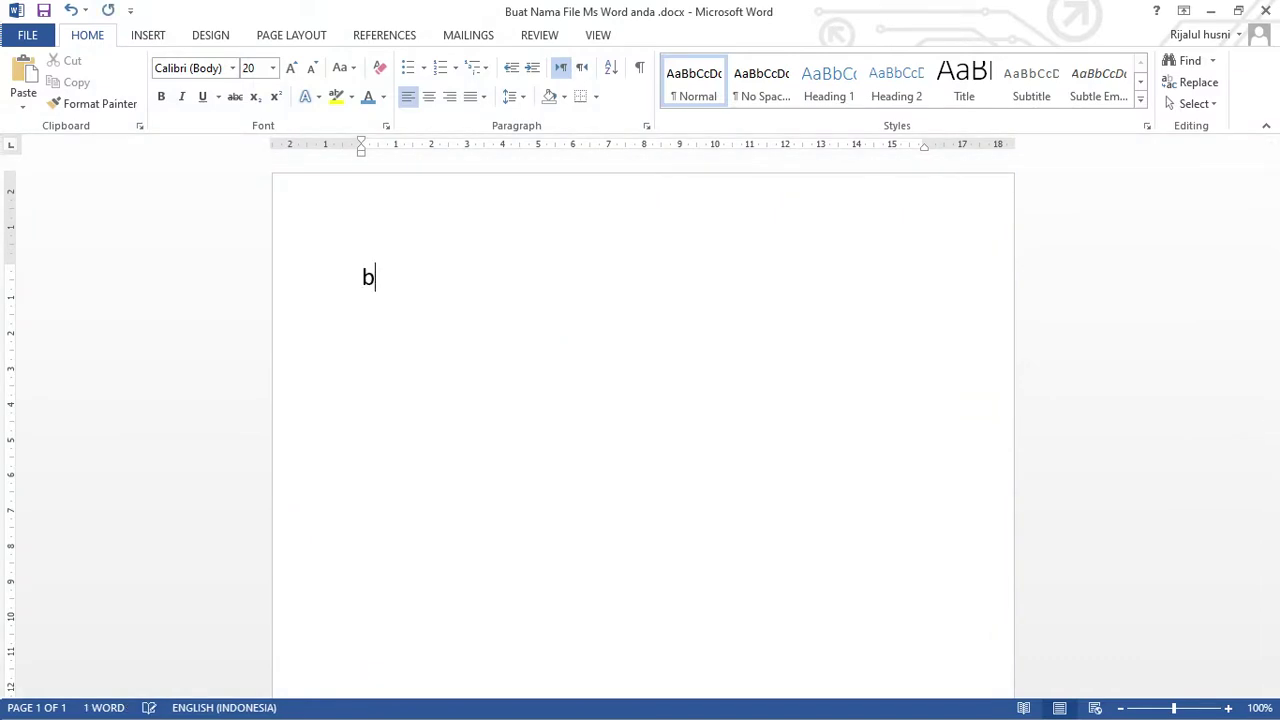
type("kali")
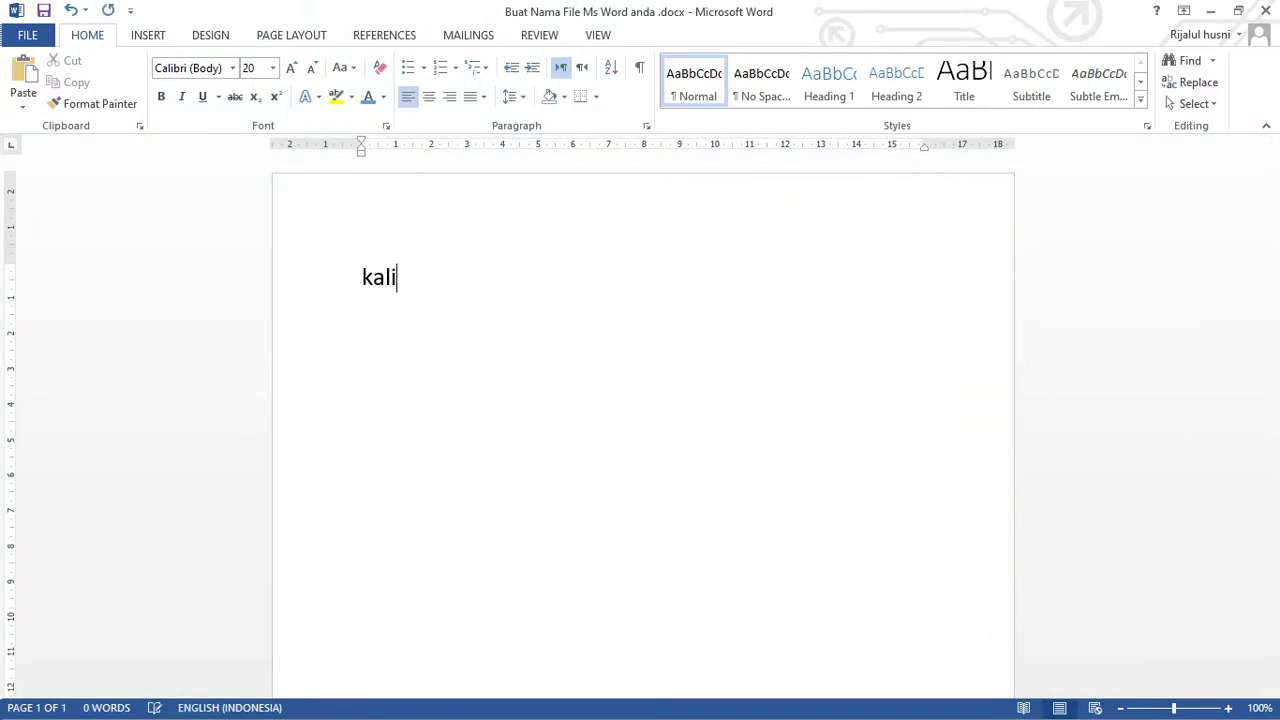
type(" ini ")
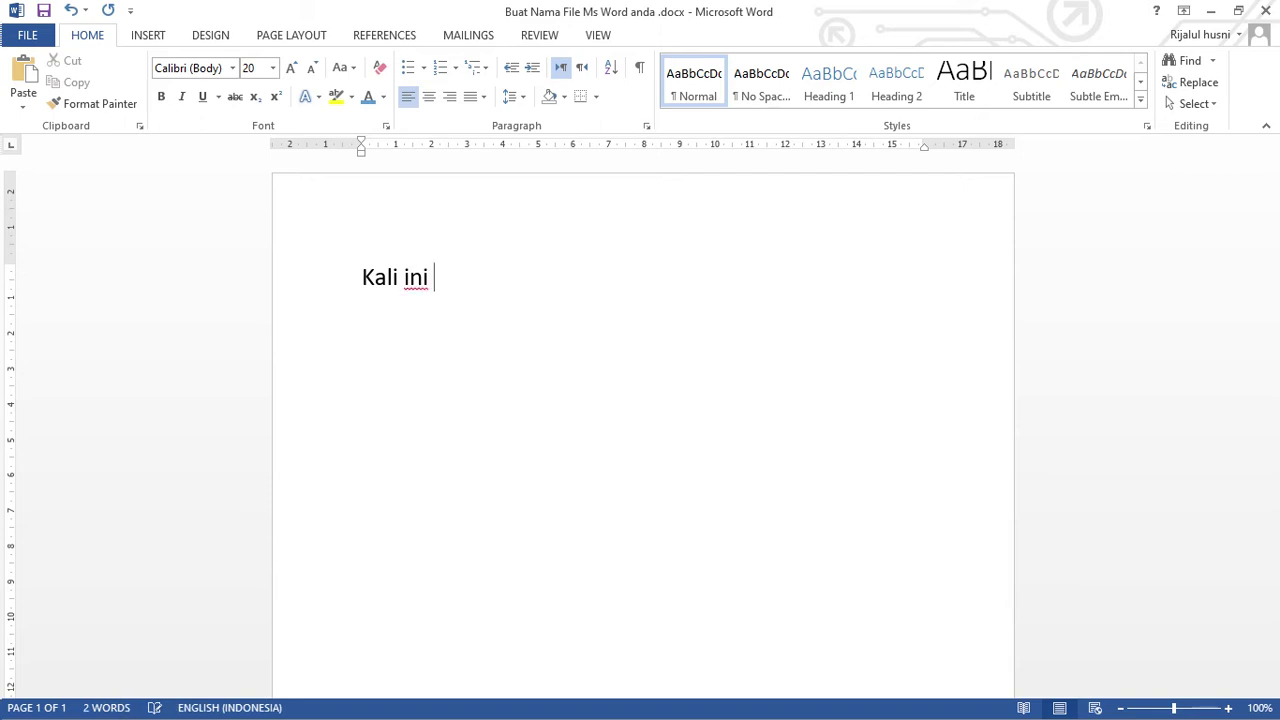
Continue the opening sentence with "akan mencontohkan", correcting the wording along the way.
type("akan memba")
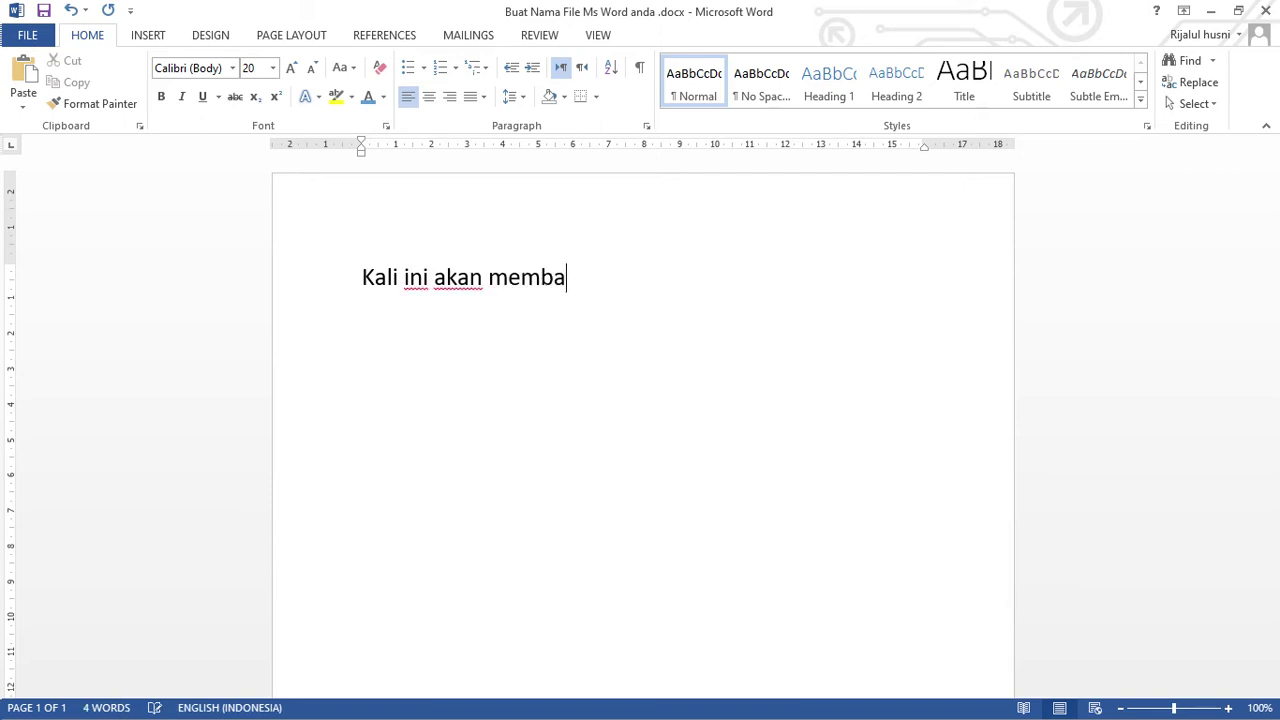
type("a")
key("BackSpace")
key("BackSpace")
type("ahsa")
key("BackSpace")
key("BackSpace")
key("BackSpace")
key("BackSpace")
key("BackSpace")
key("BackSpace")
type("nco")
type("t")
key("BackSpace")
type("not")
key("BackSpace")
key("BackSpace")
type("toh")
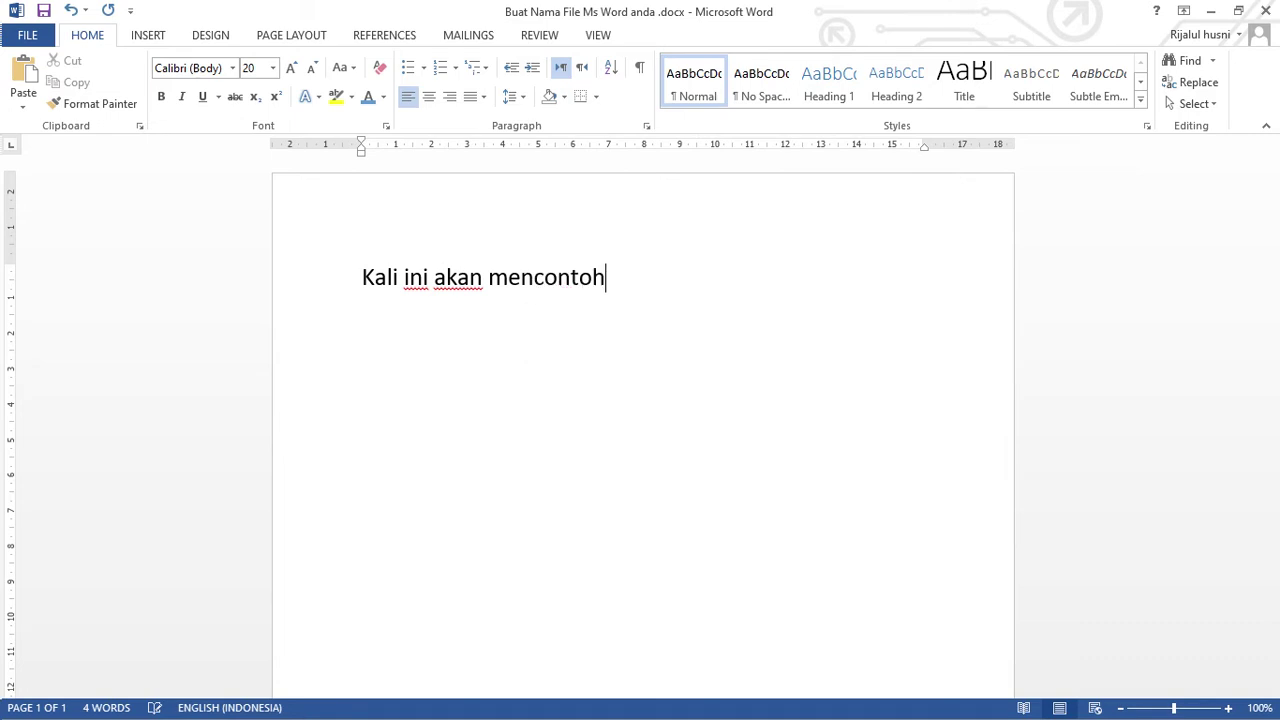
type("kan ten")
key("BackSpace")
key("BackSpace")
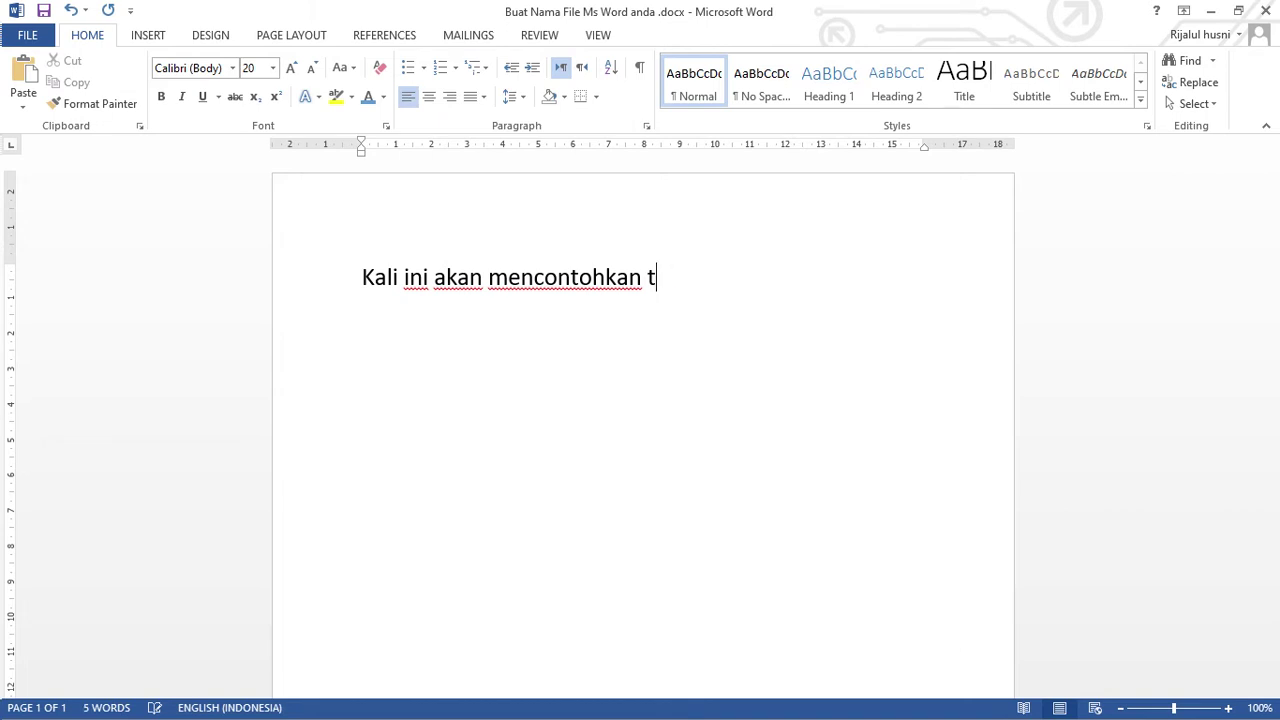
key("BackSpace")
Extend the opening sentence with "cara membuat teks".
type("cara em m")
key("BackSpace")
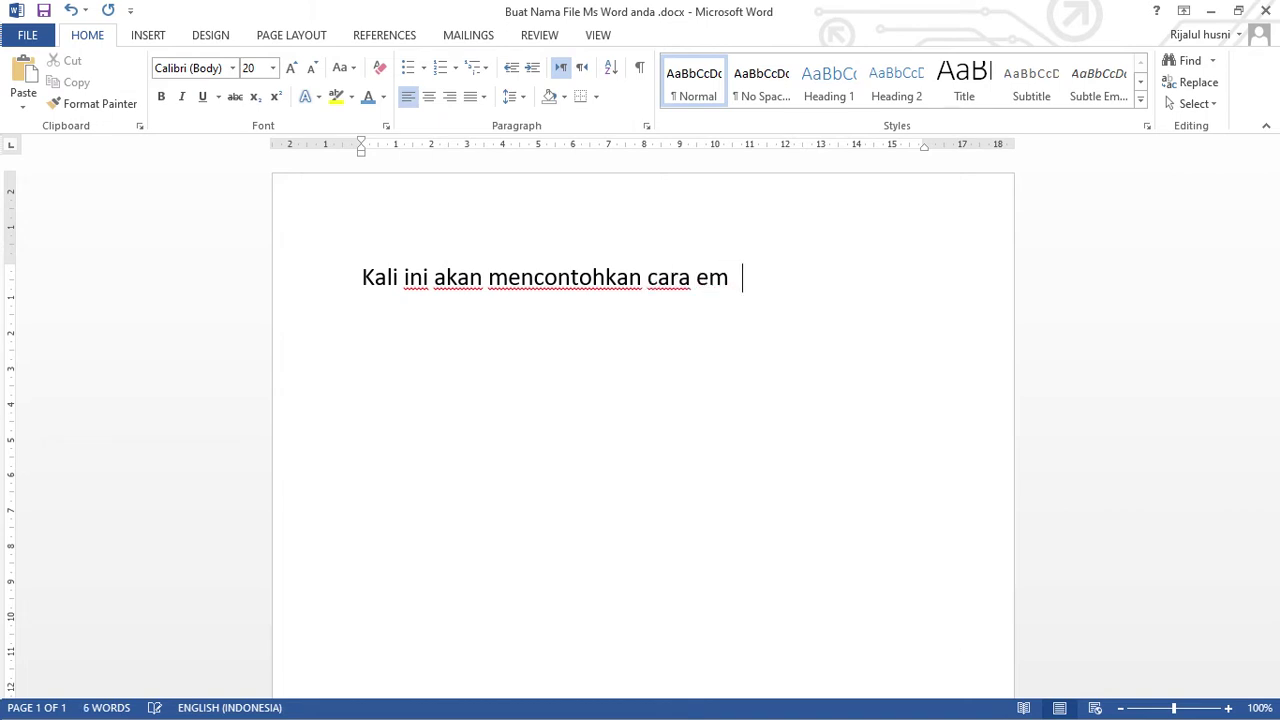
key("BackSpace")
key("BackSpace")
key("BackSpace")
type("membuat ")
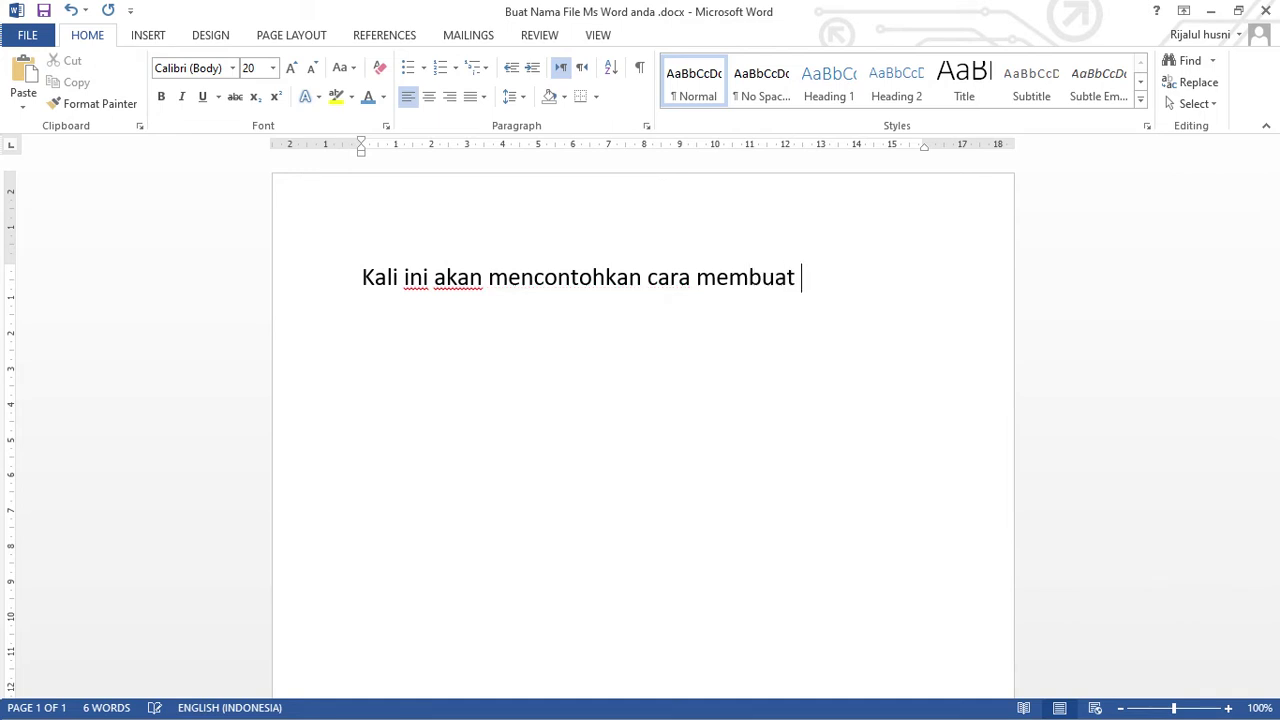
type("teks")
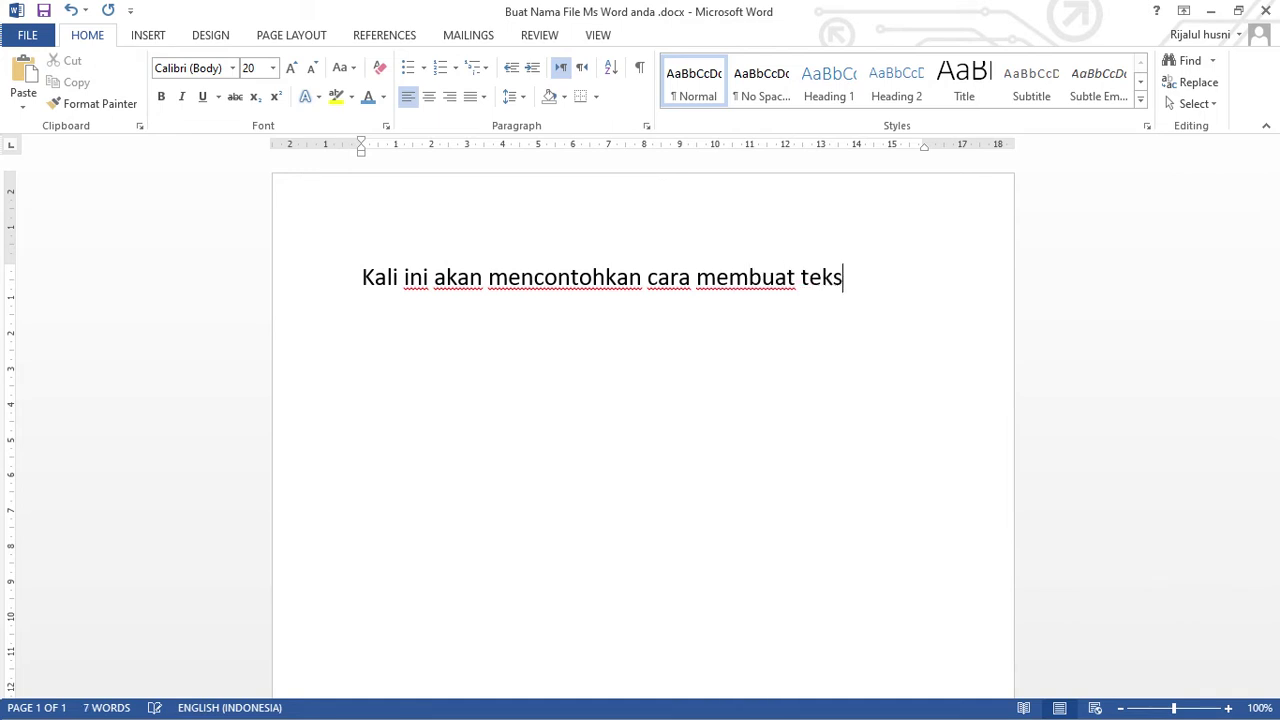
Continue the opening sentence with "paragraph dalam table dan memberikan warna".
type(" para")
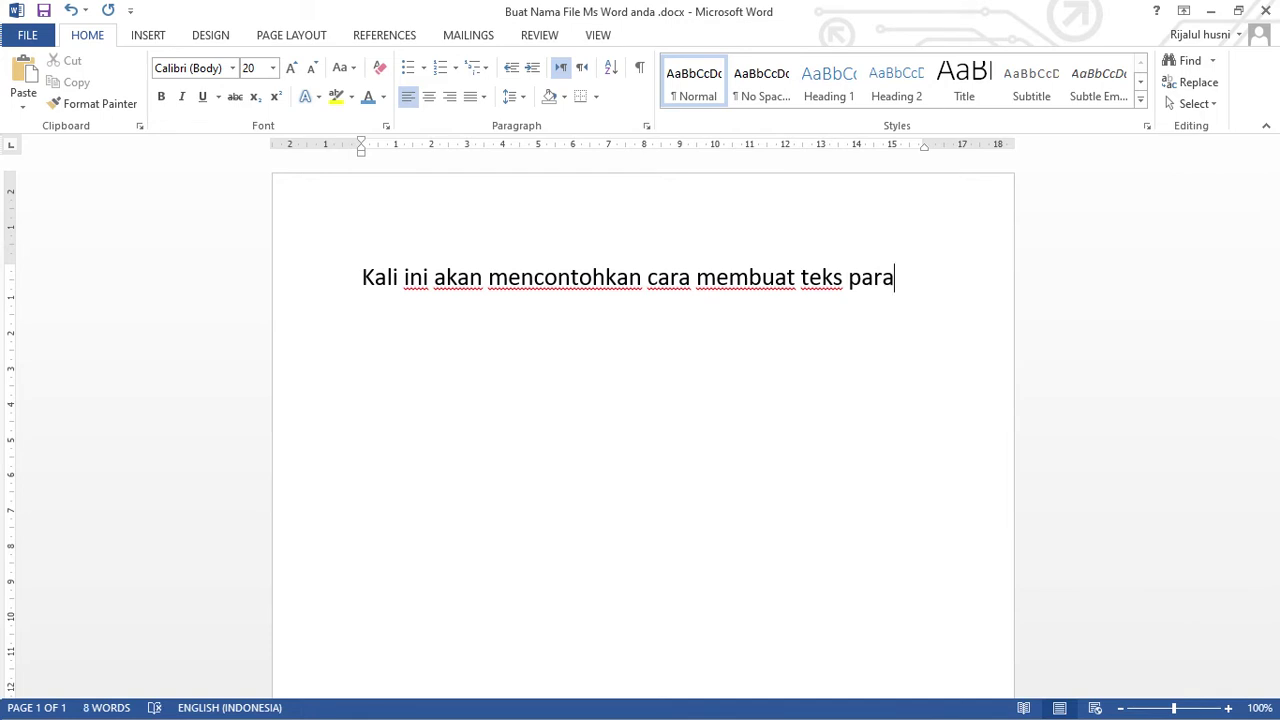
type("gra")
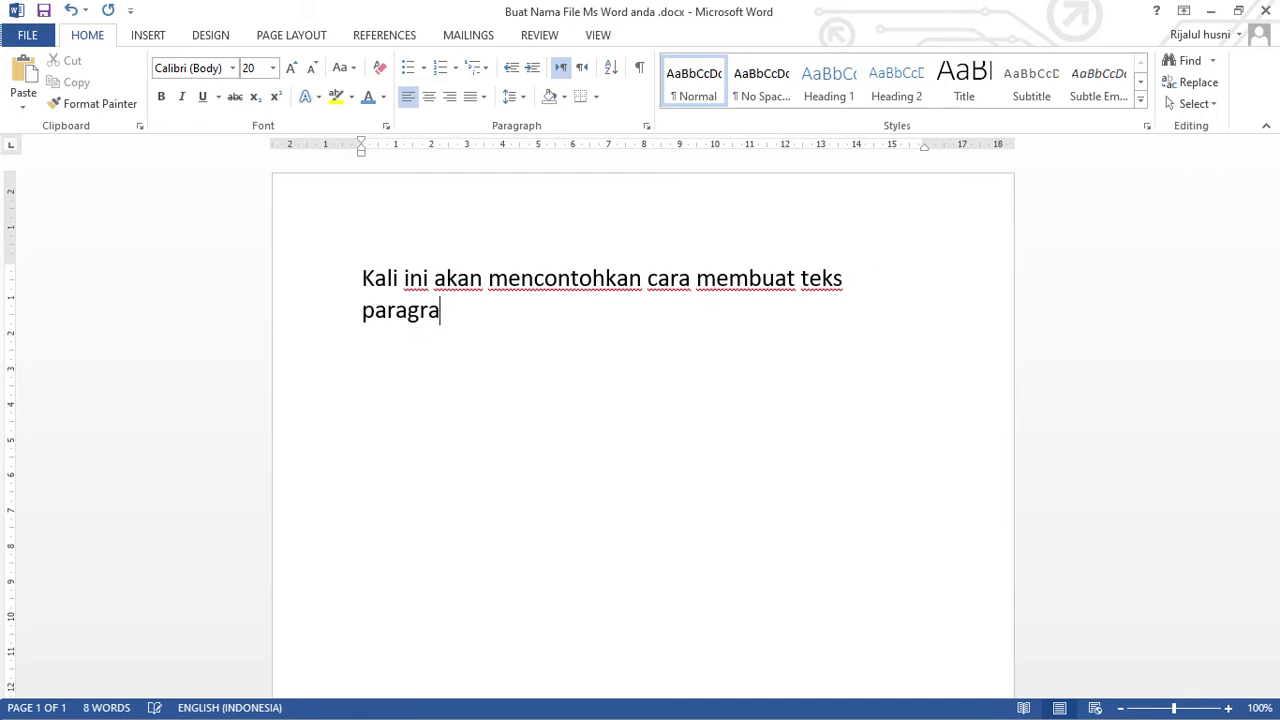
type("f")
key("BackSpace")
type("ph dala")
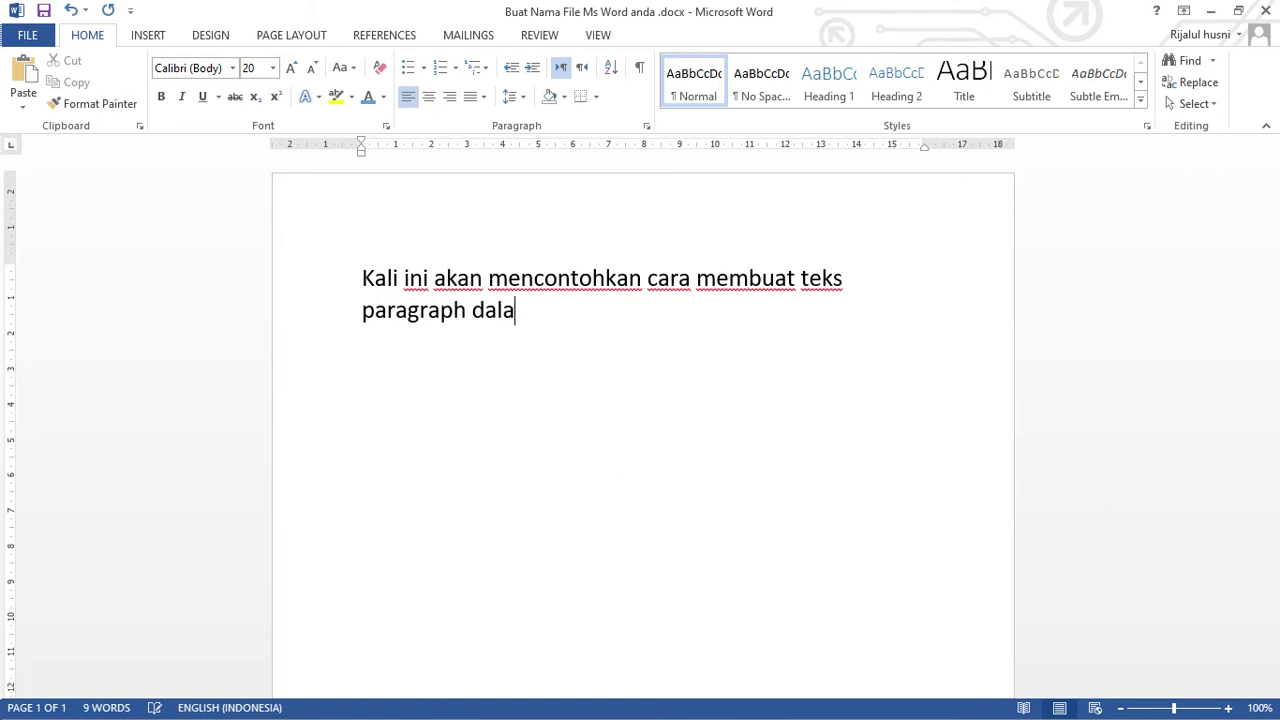
type("m tabel")
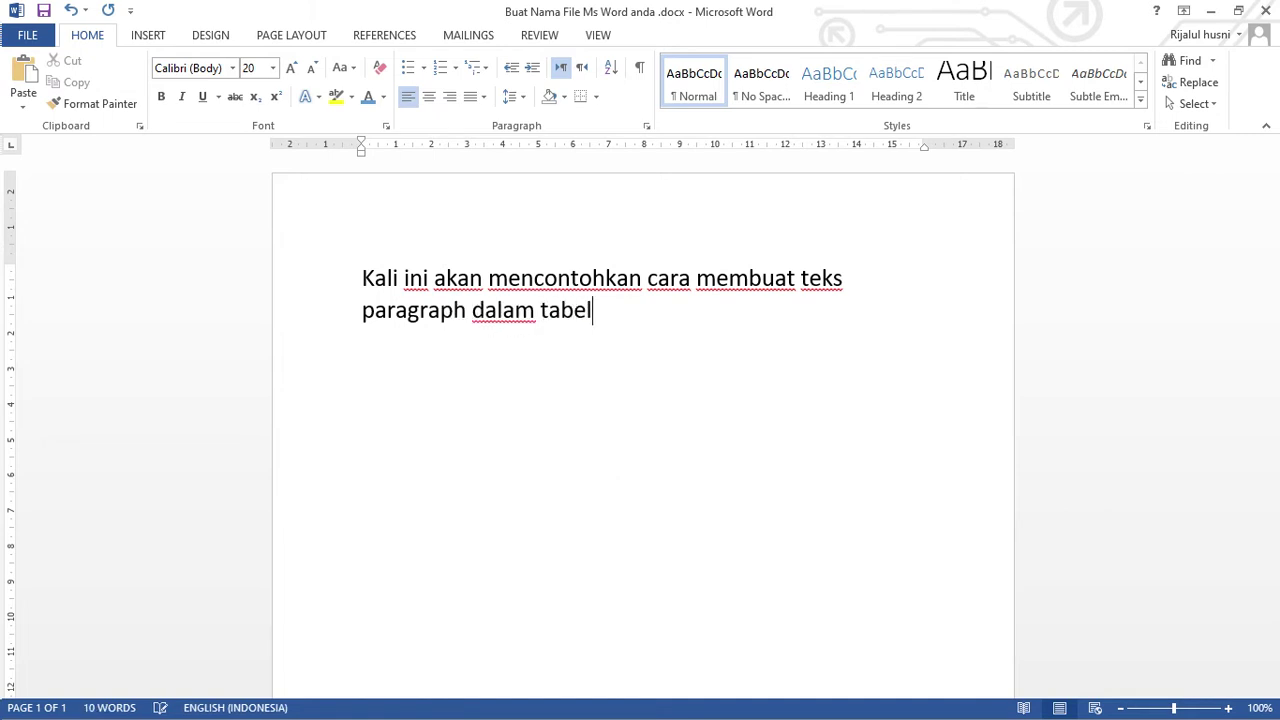
key("BackSpace")
key("BackSpace")
type("le dar")
key("BackSpace")
type("n memb")
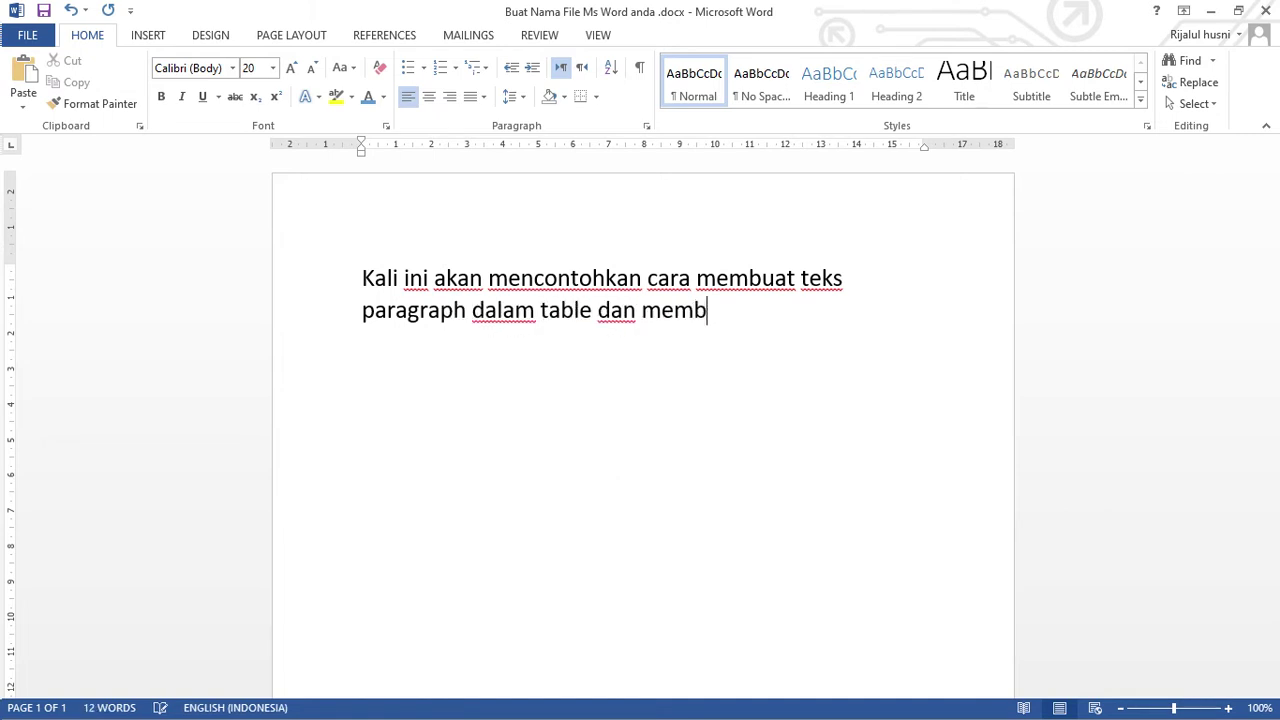
type("erikan warna ")
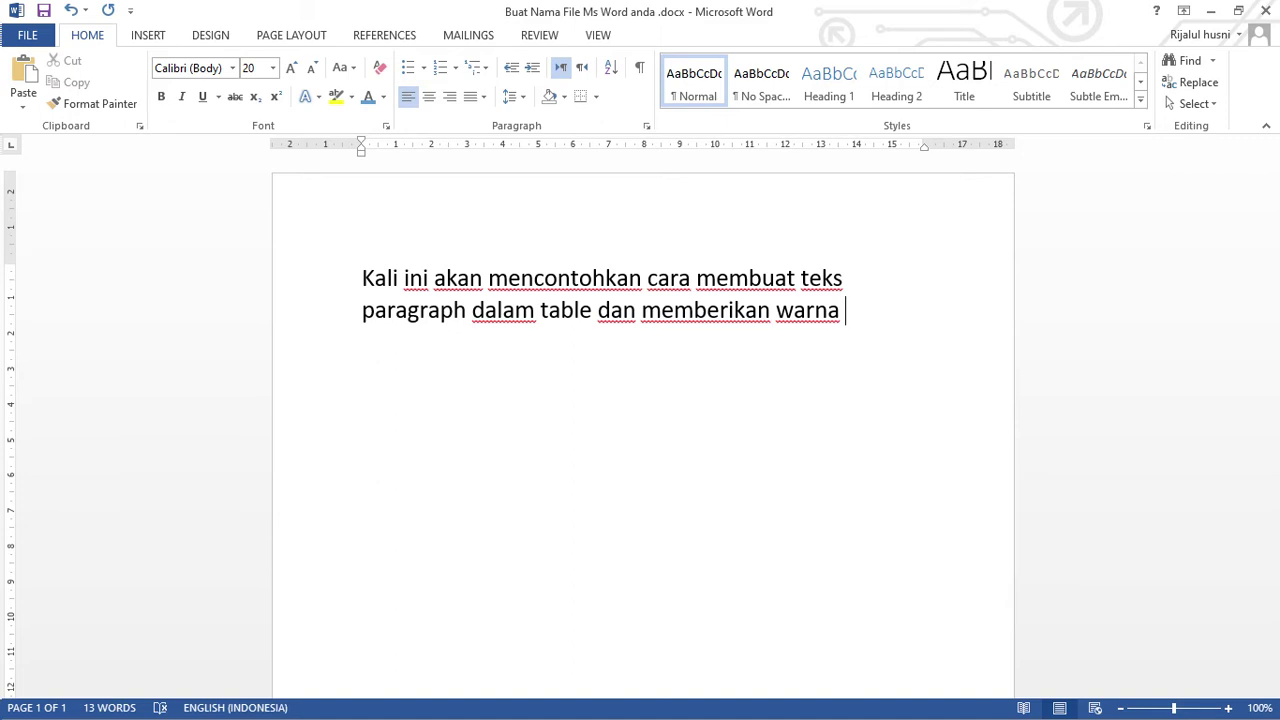
Finish the opening sentence with "pada huruf dan background teks:" and start a new paragraph.
type("pada hr")
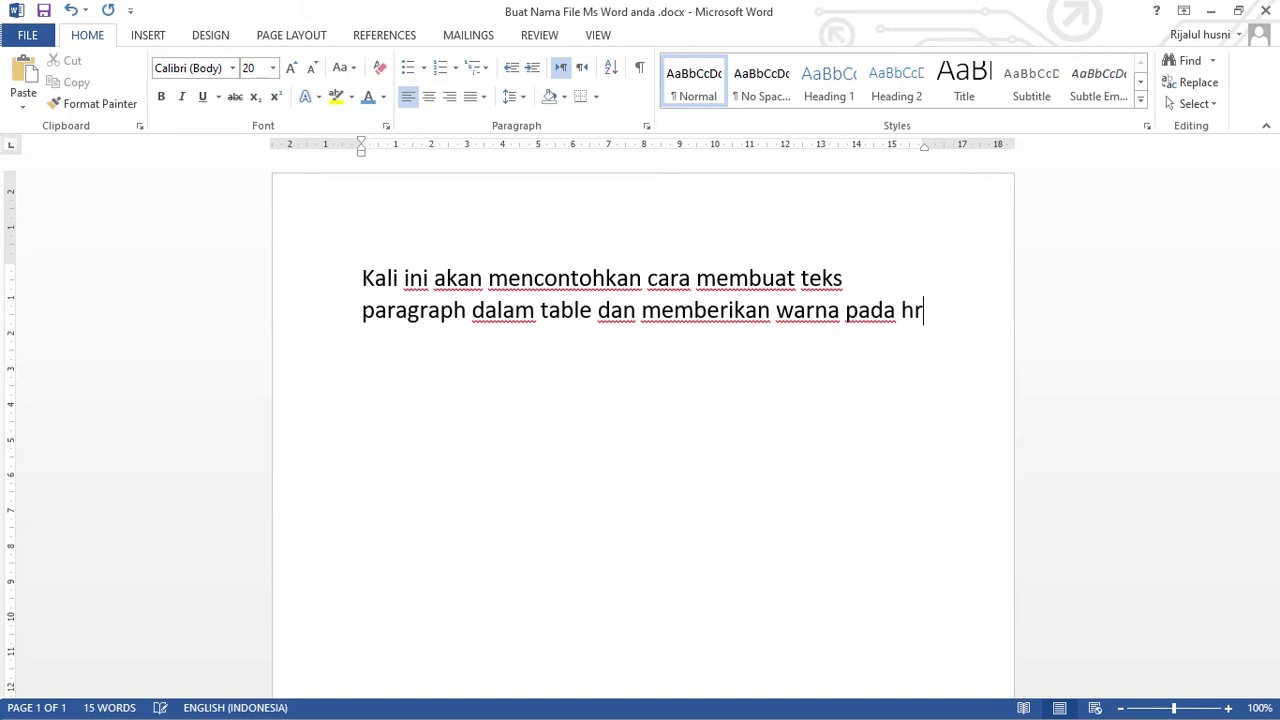
key("BackSpace")
type("uru")
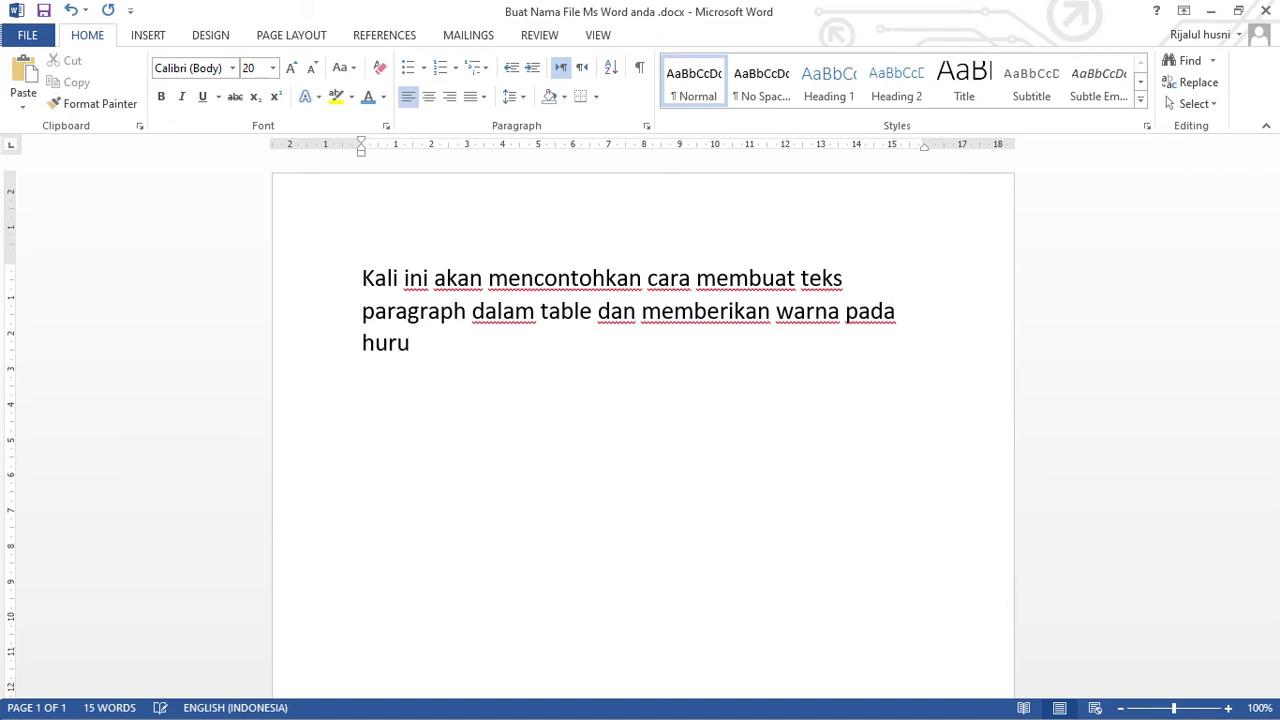
type("f dan ")
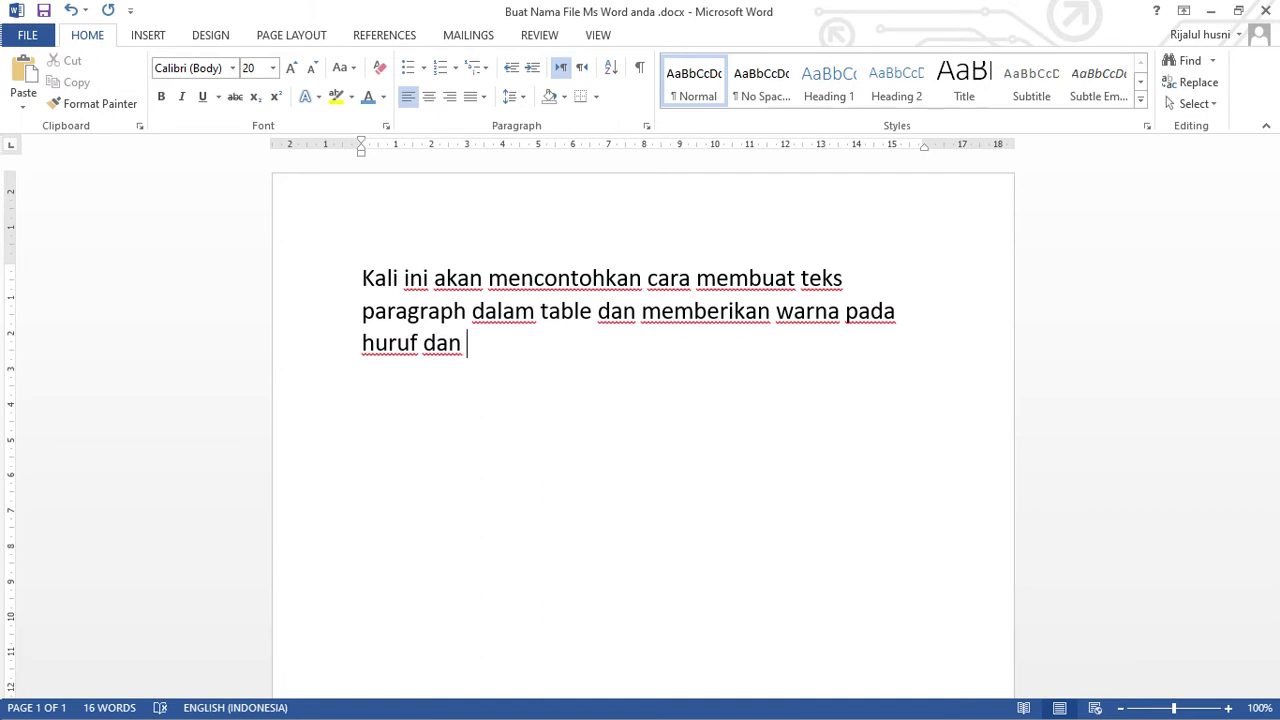
type("bac")
key("BackSpace")
type("kground ")
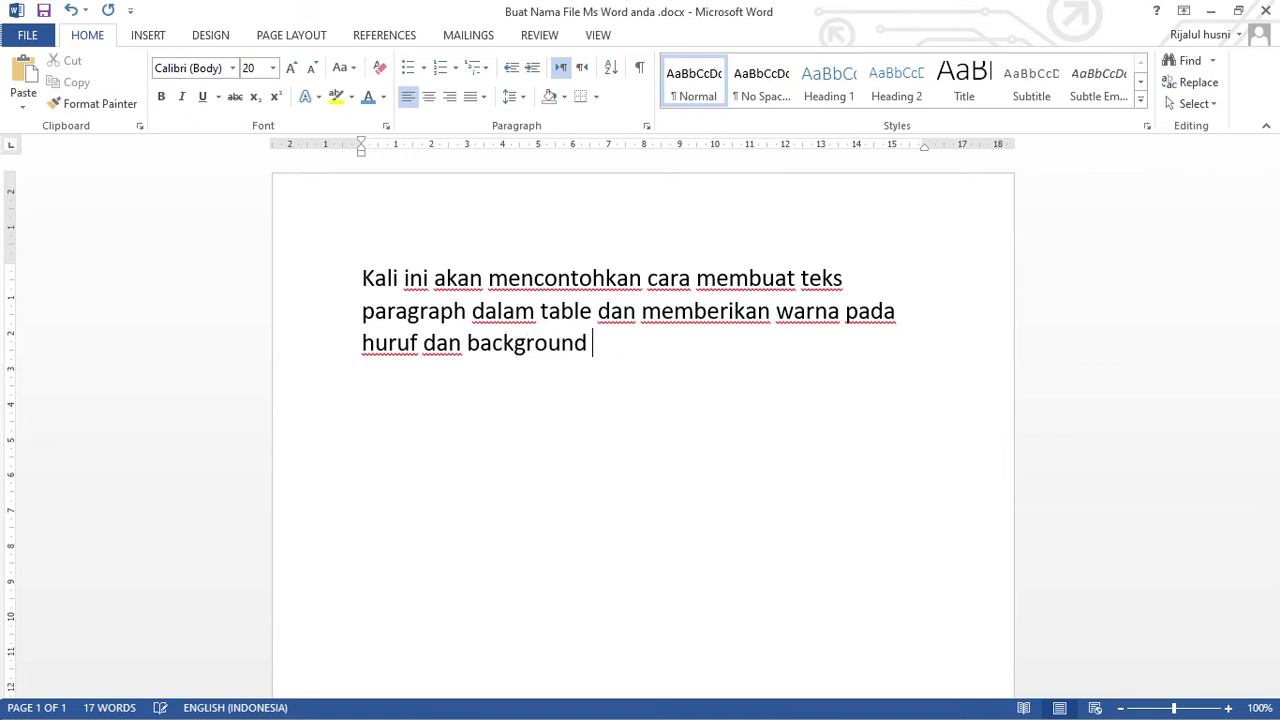
type("teks:")
key("Return")
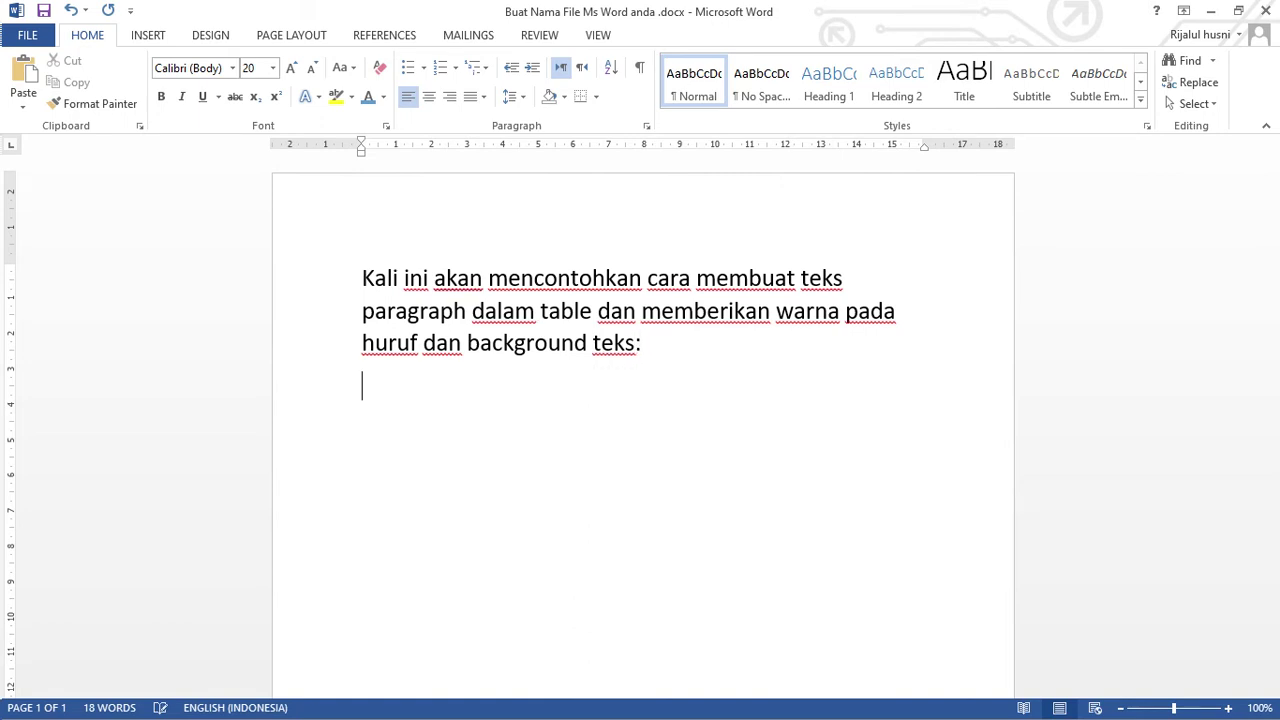
Add the line "Kita coba pada teks paragraph berikut:" as the second paragraph and start a new one.
type("kita coba ")
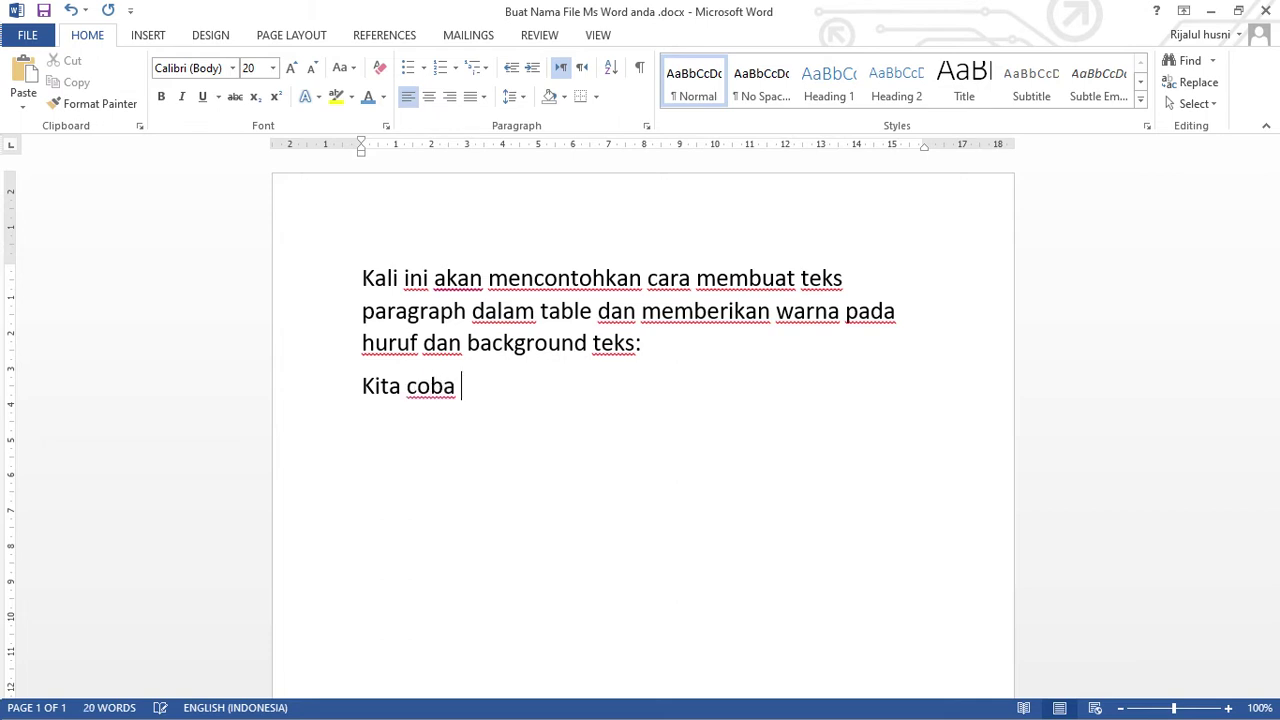
type("pada te")
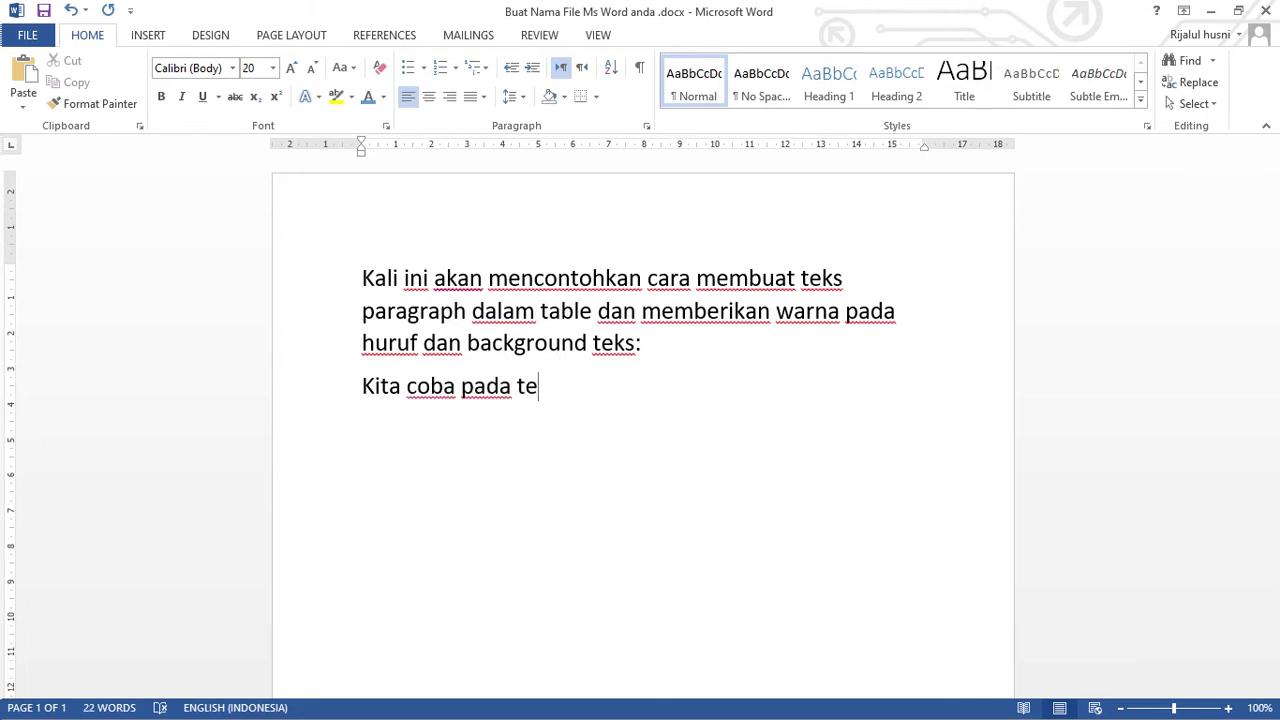
type("ks paragr")
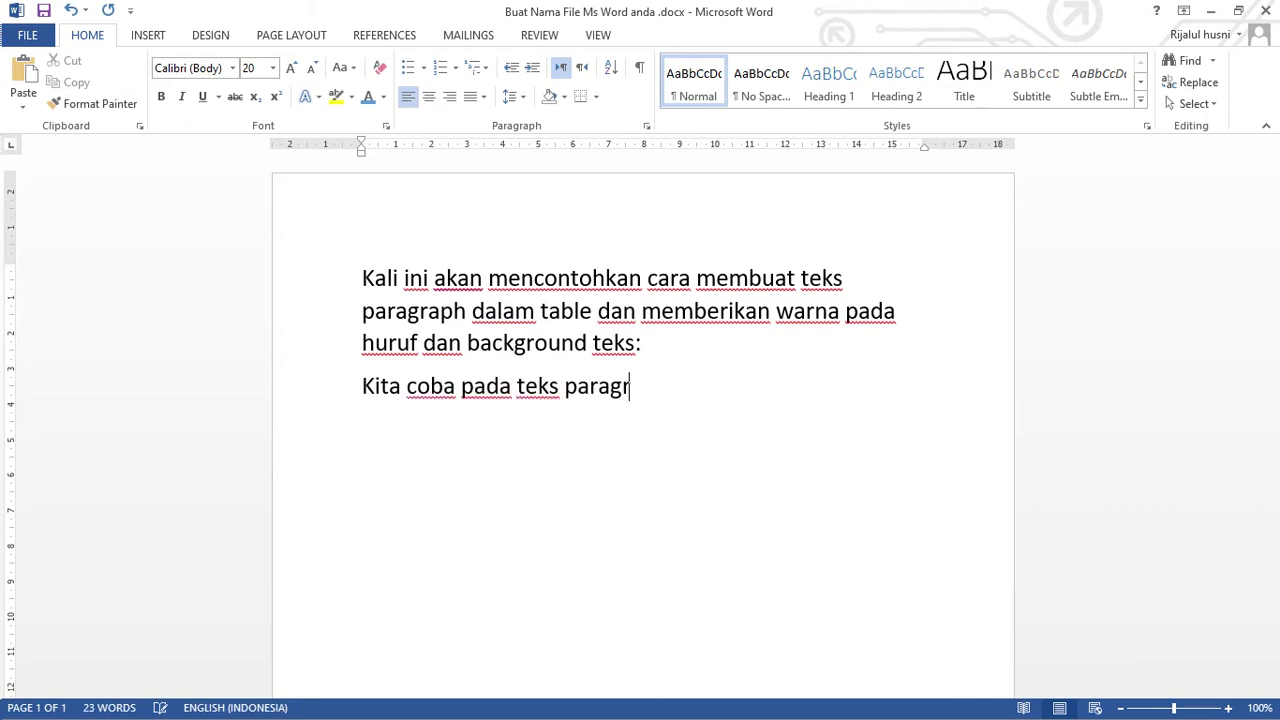
type("aph berikut:")
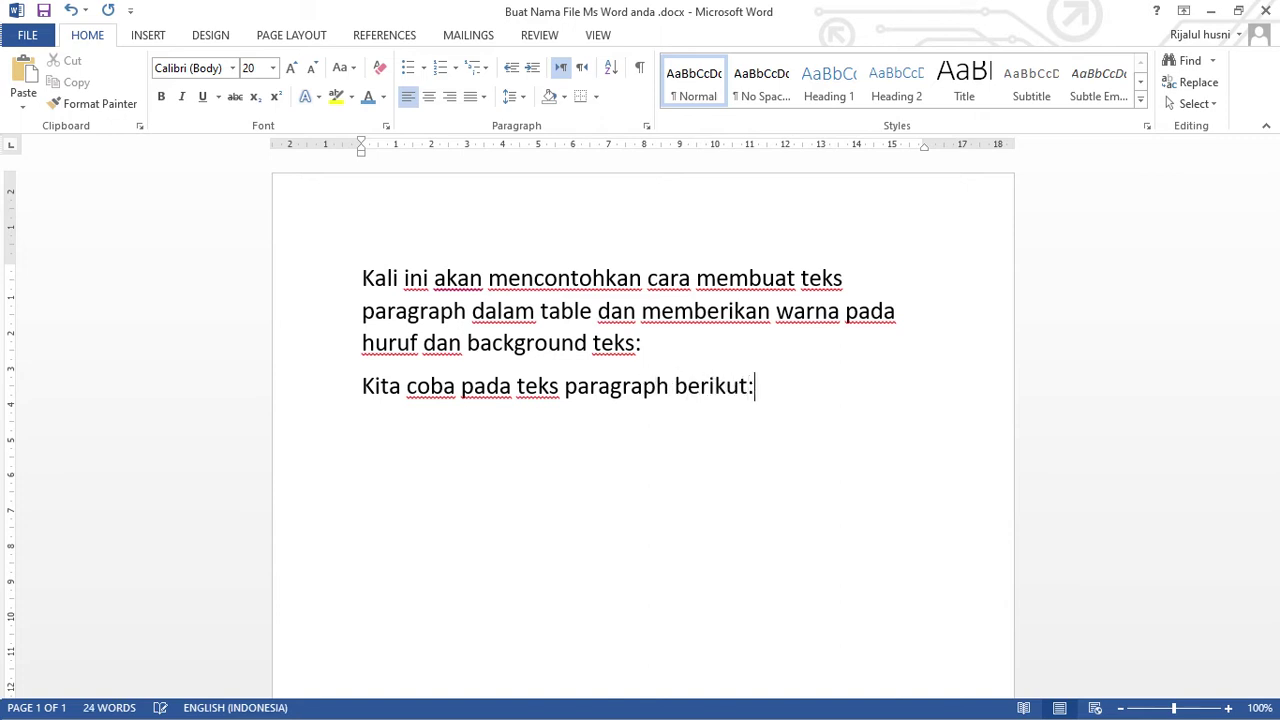
key("Return")
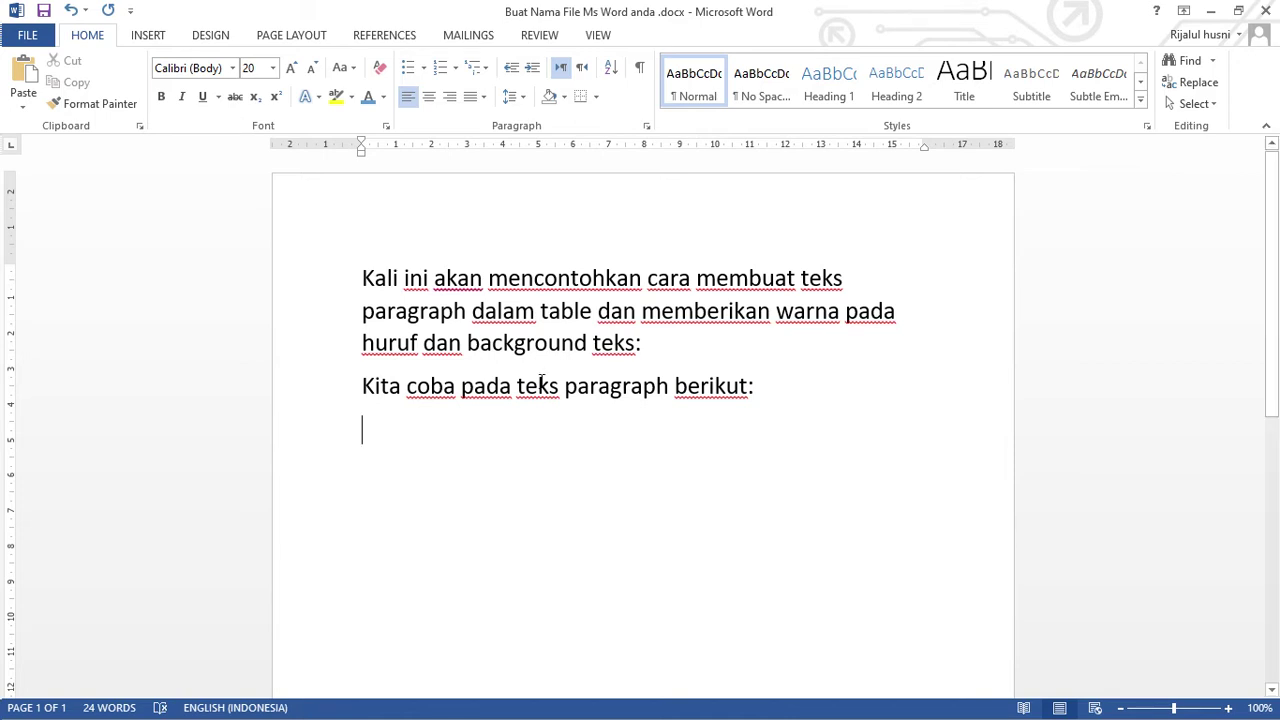
Write the heading line "Membuat teks dalam table" below the second paragraph and start a new line.
scroll(540, 380, "down", 2)
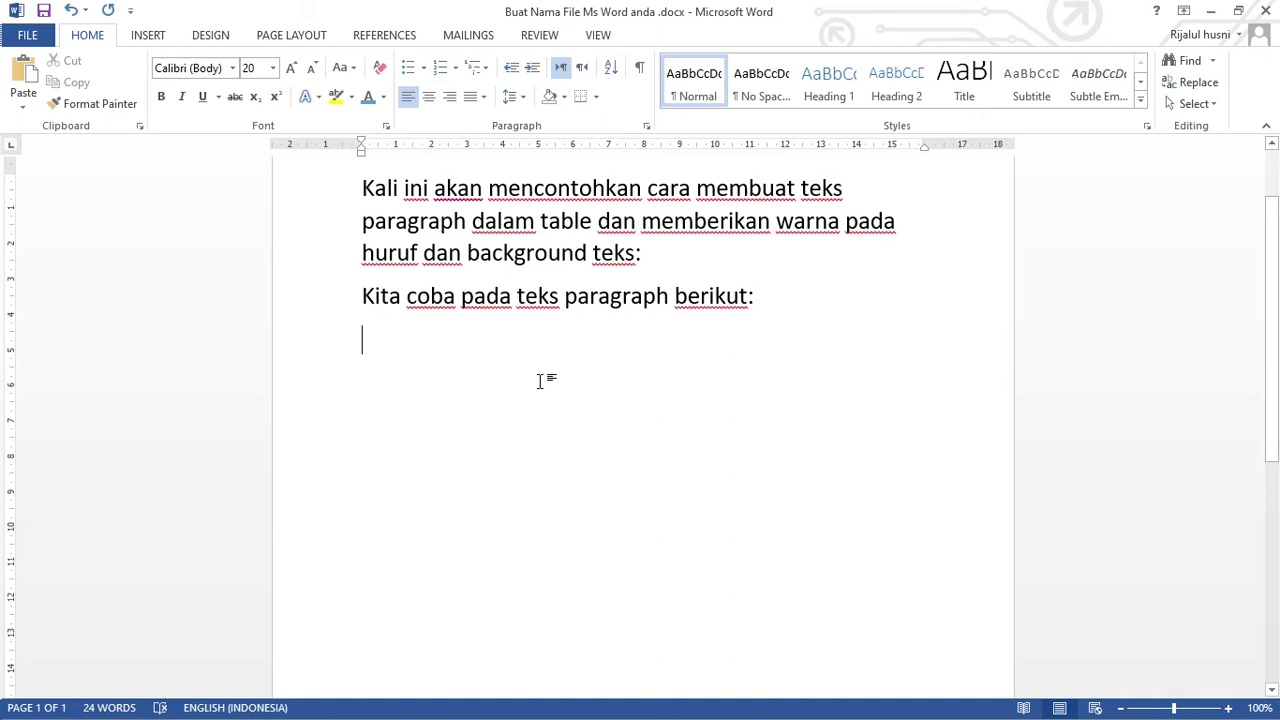
type("memb")
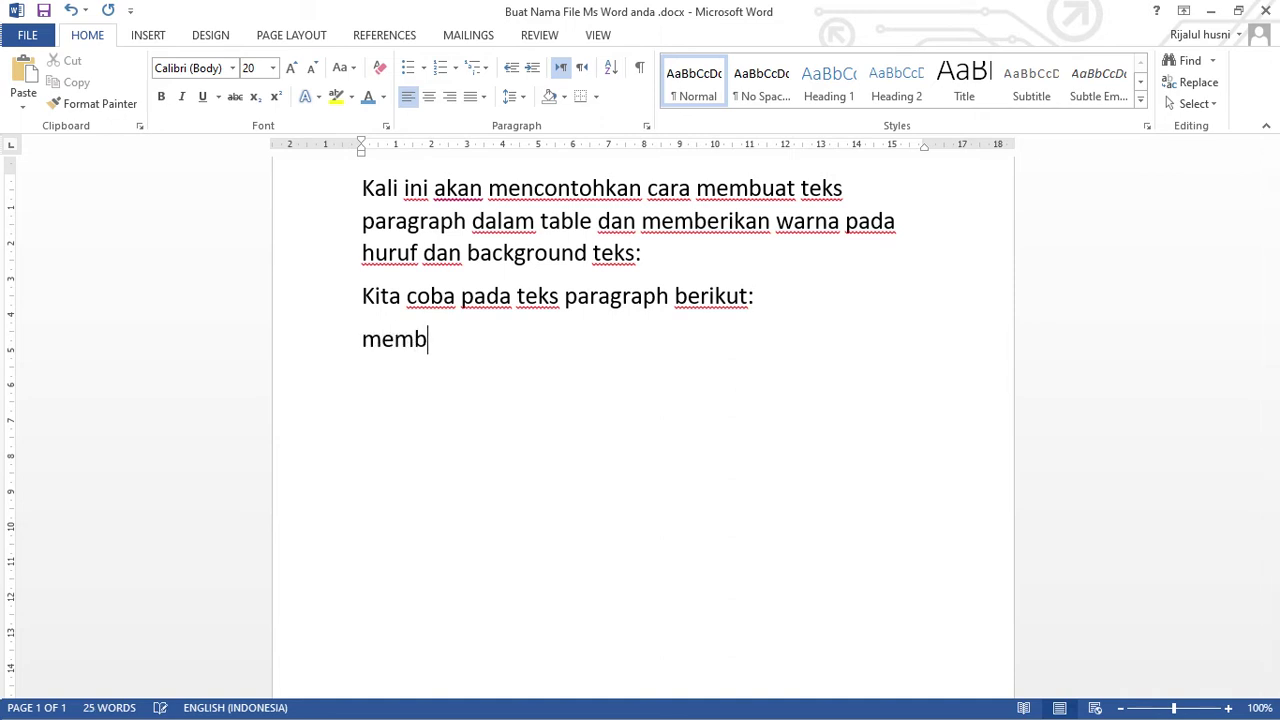
type("uat tabel")
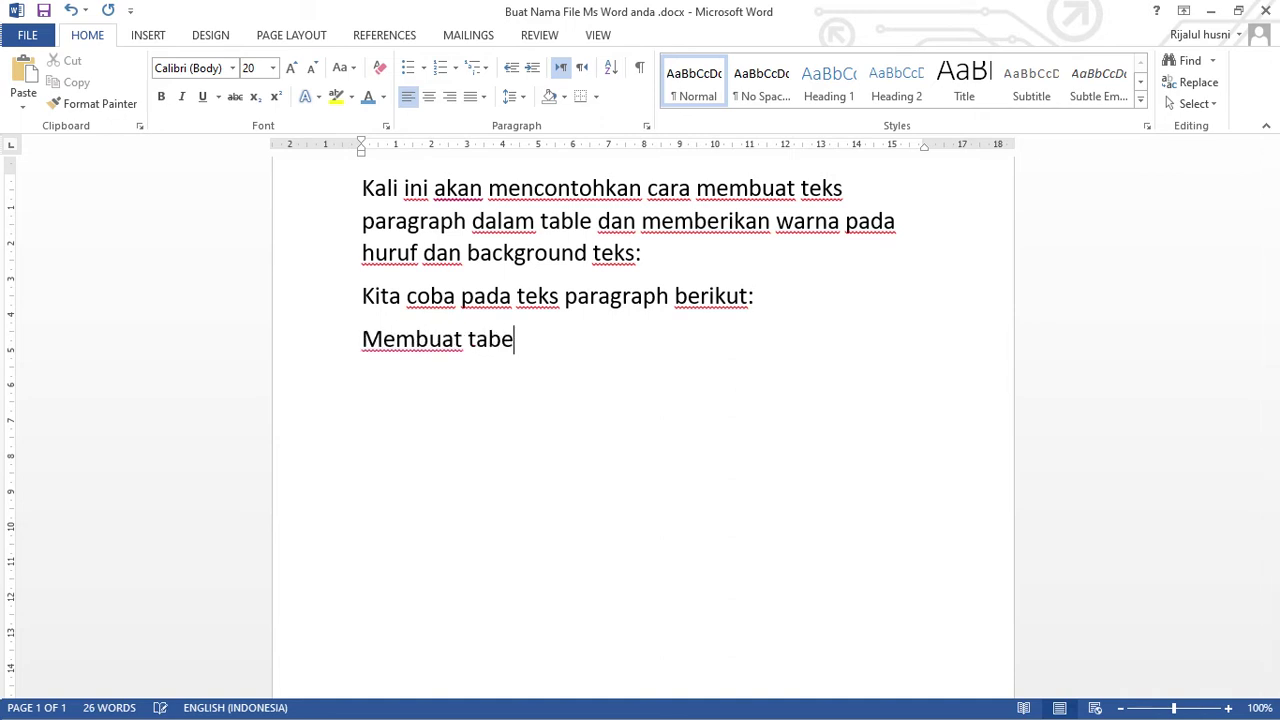
key("BackSpace")
key("BackSpace")
key("BackSpace")
type("eks dalam ")
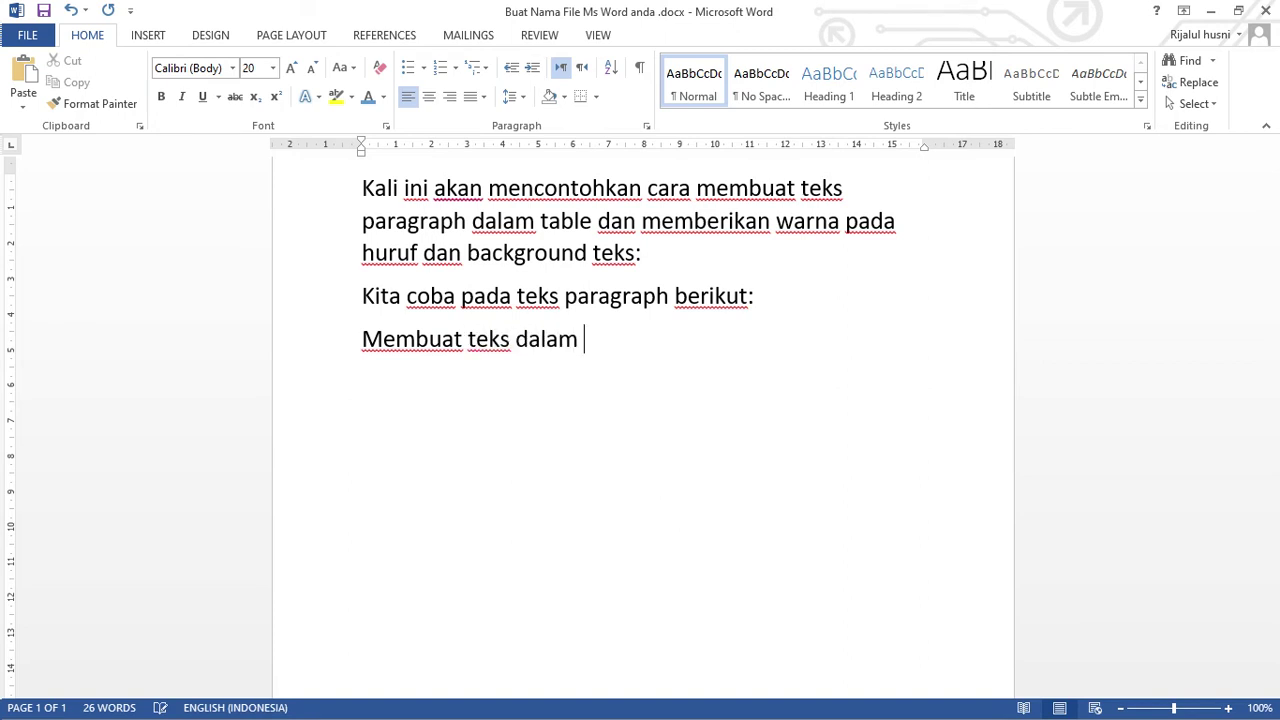
type("tabel")
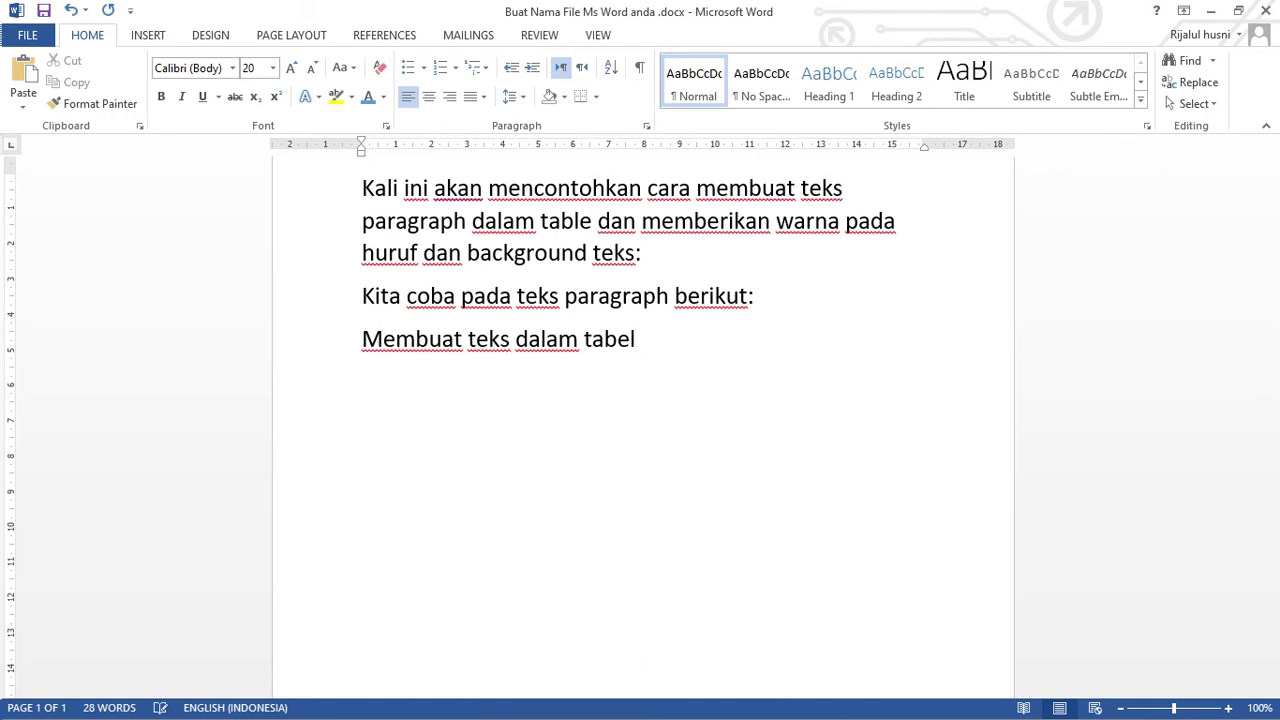
key("Return")
Generate one paragraph of sample text below the heading line with =rand(1).
type("=rand(")
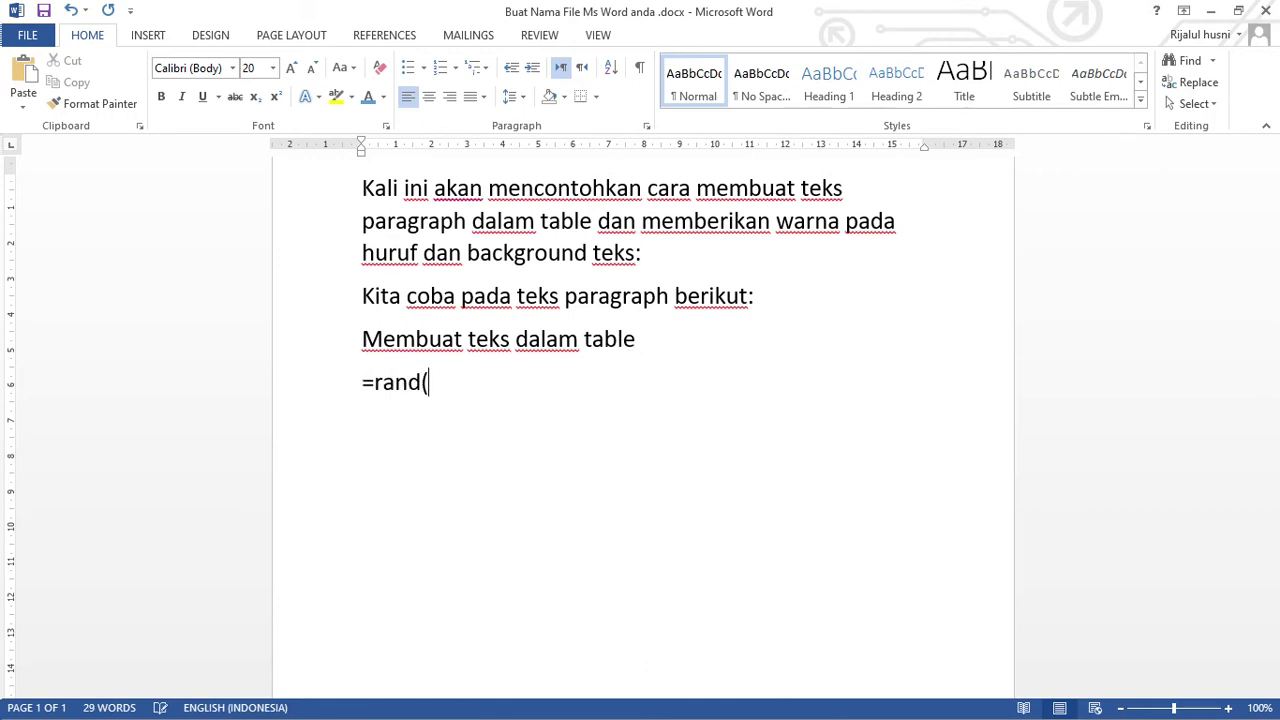
type("1)")
key("Return")
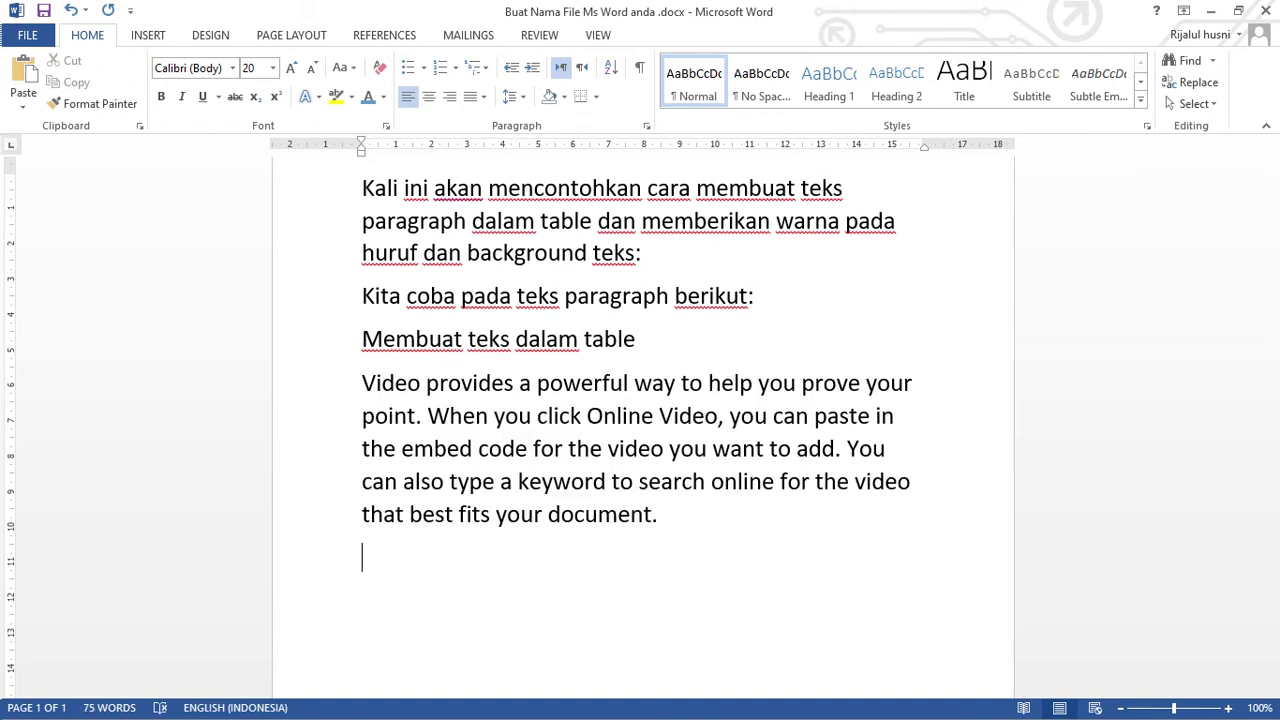
Append ">> select teks" to the end of the "Membuat teks dalam table" line.
key("Up")
key("Up")
key("Up")
key("Up")
key("Up")
type(">> sel")
type("ece")
key("BackSpace")
type("t ")
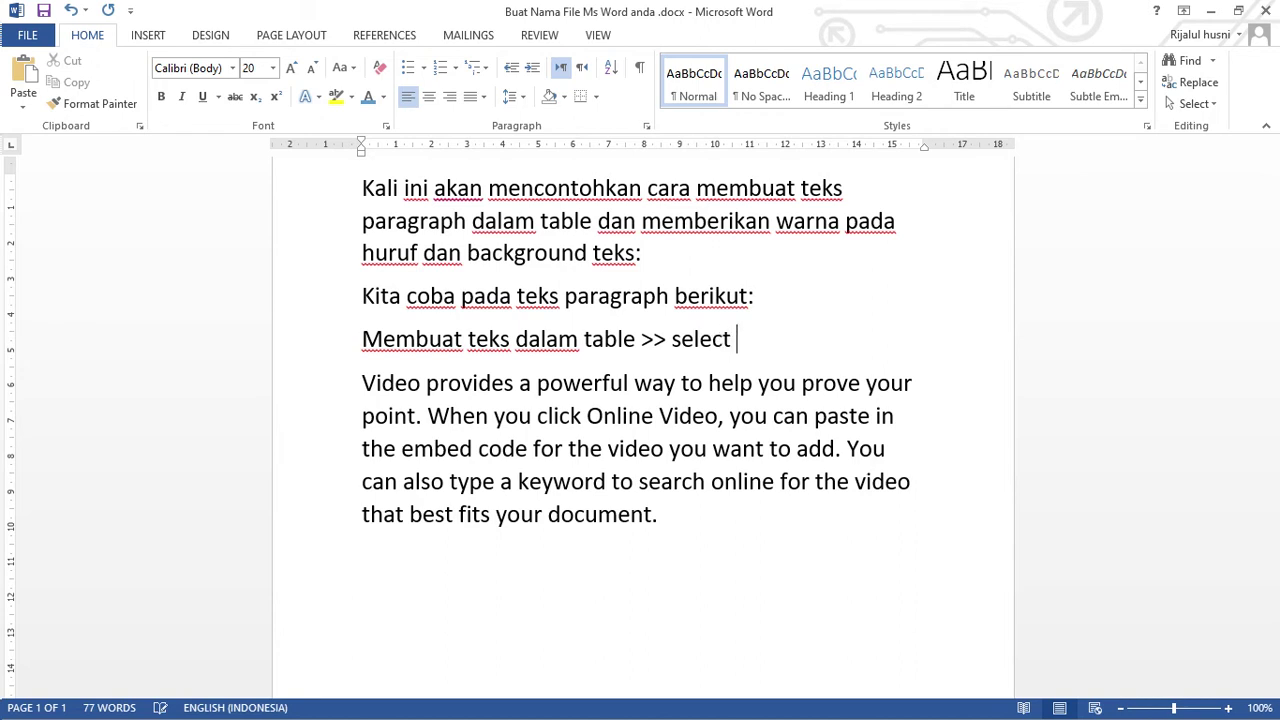
type("teks")
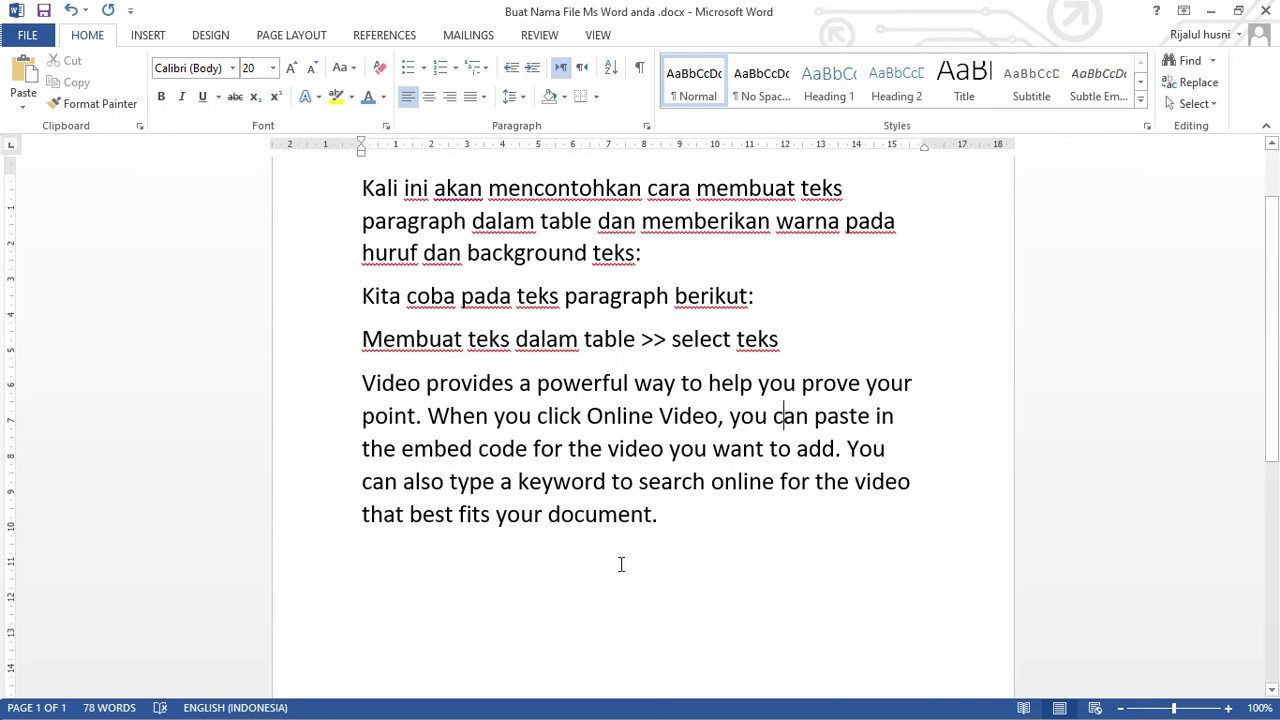
Put outside borders around the generated "Video provides a powerful way…" sample paragraph.
left_click(675, 516)
mouse_move(362, 372)
left_mouse_down()
mouse_move(509, 500)
mouse_move(657, 523)
mouse_move(640, 534)
mouse_move(664, 518)
mouse_move(366, 380)
left_mouse_up()
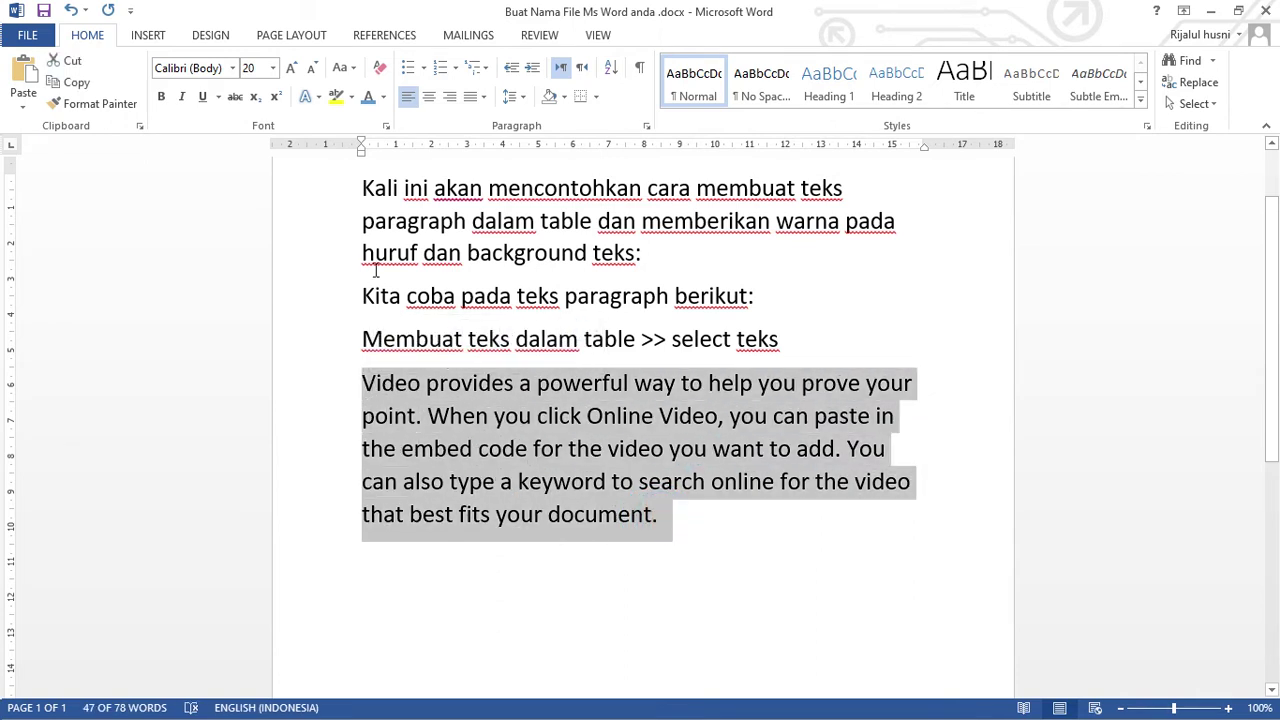
left_click(595, 97)
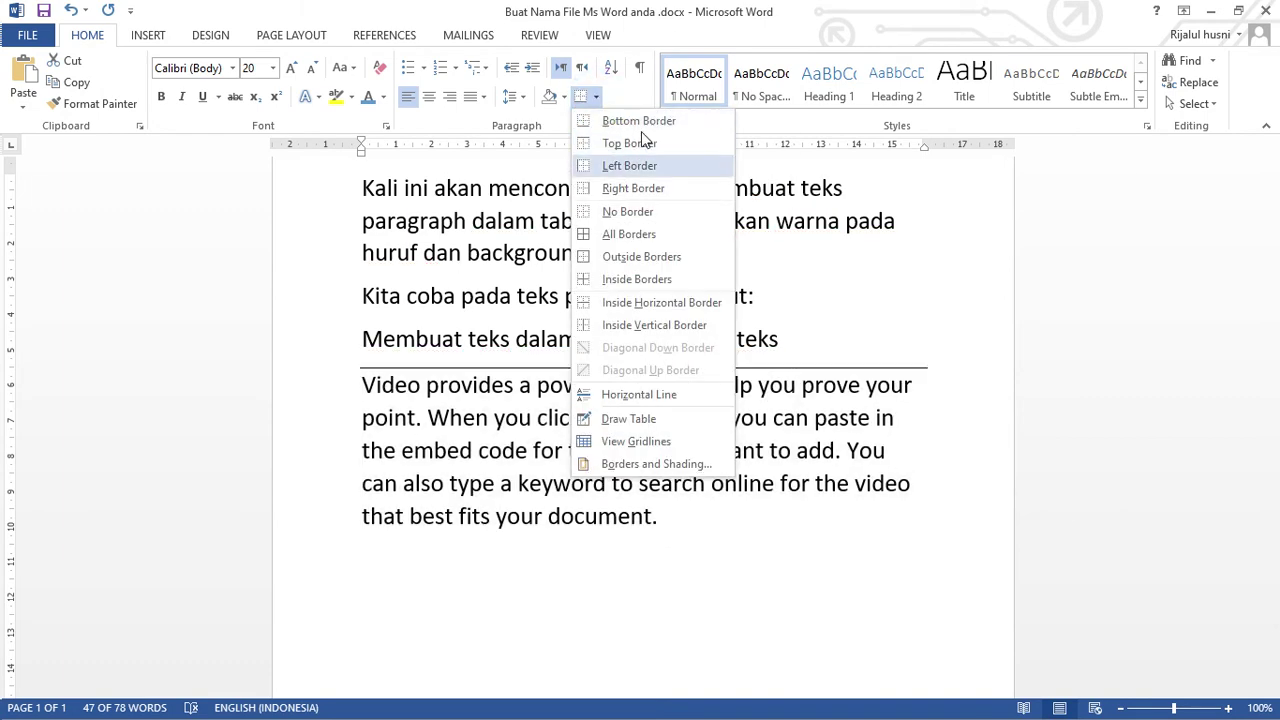
left_click(628, 258)
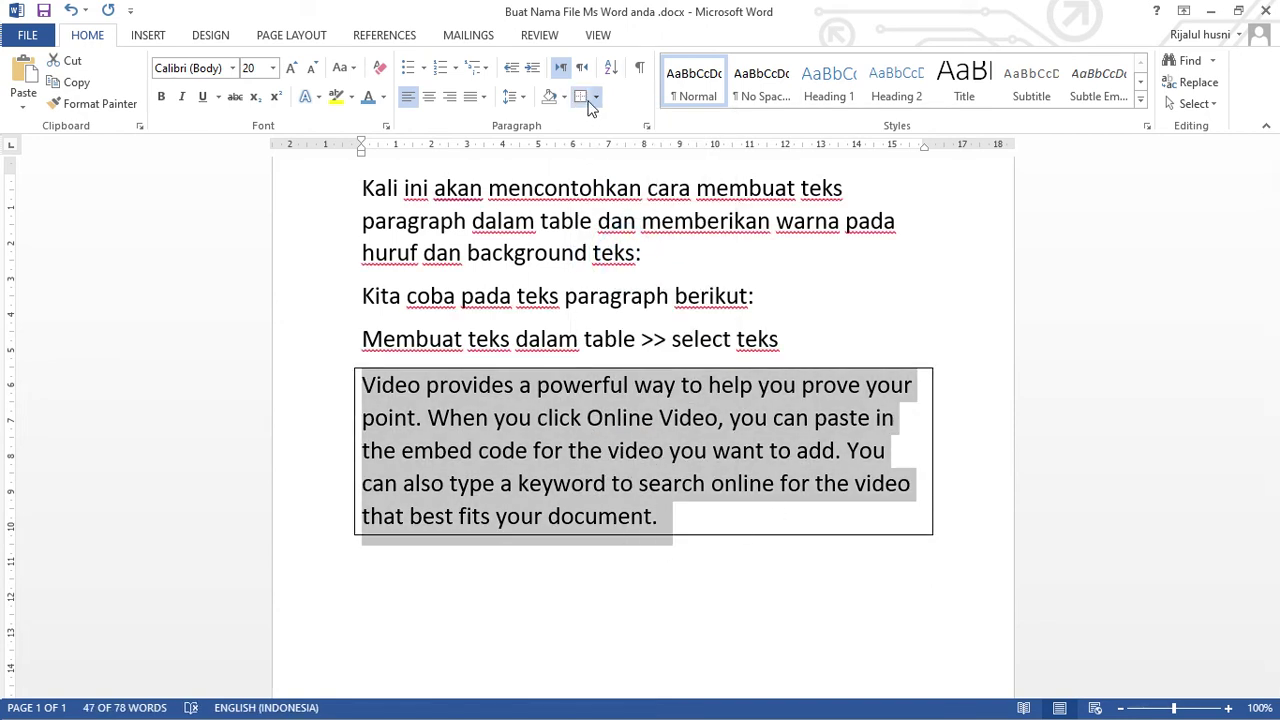
Append ">> select border" to the end of the "Membuat teks dalam table >> select teks" line.
left_click(810, 340)
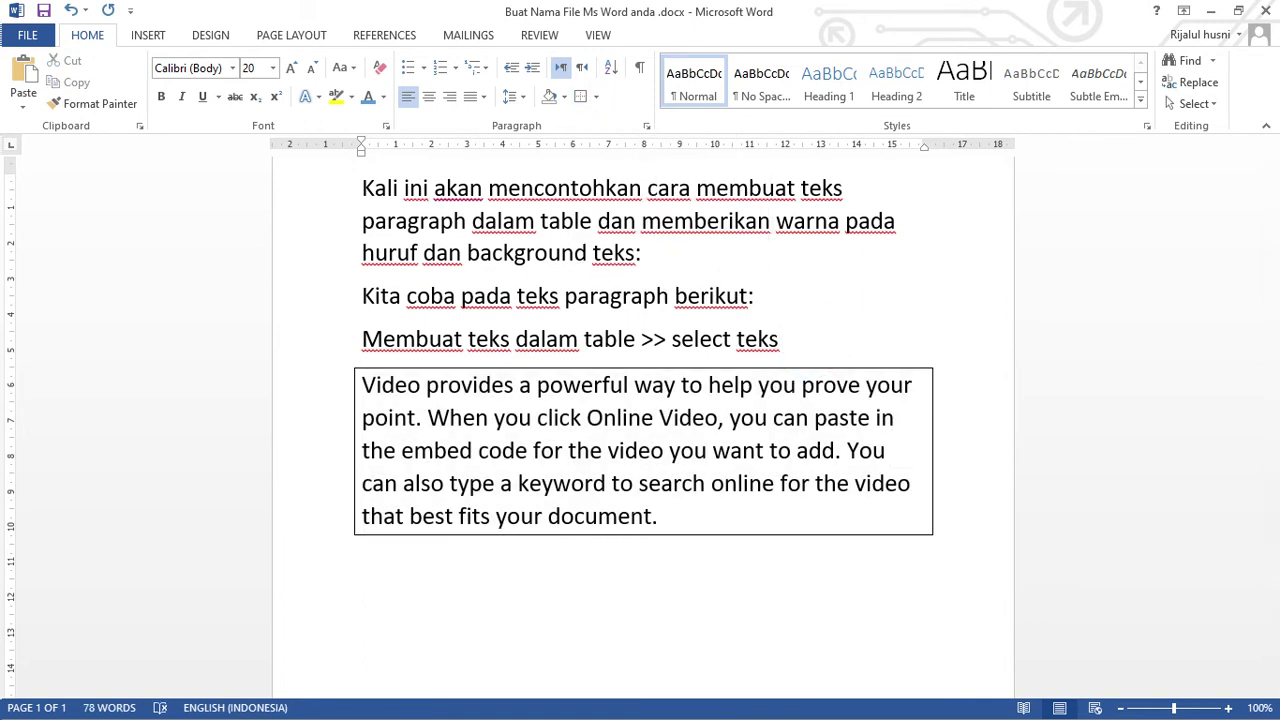
type(">> selecet")
key("BackSpace")
key("BackSpace")
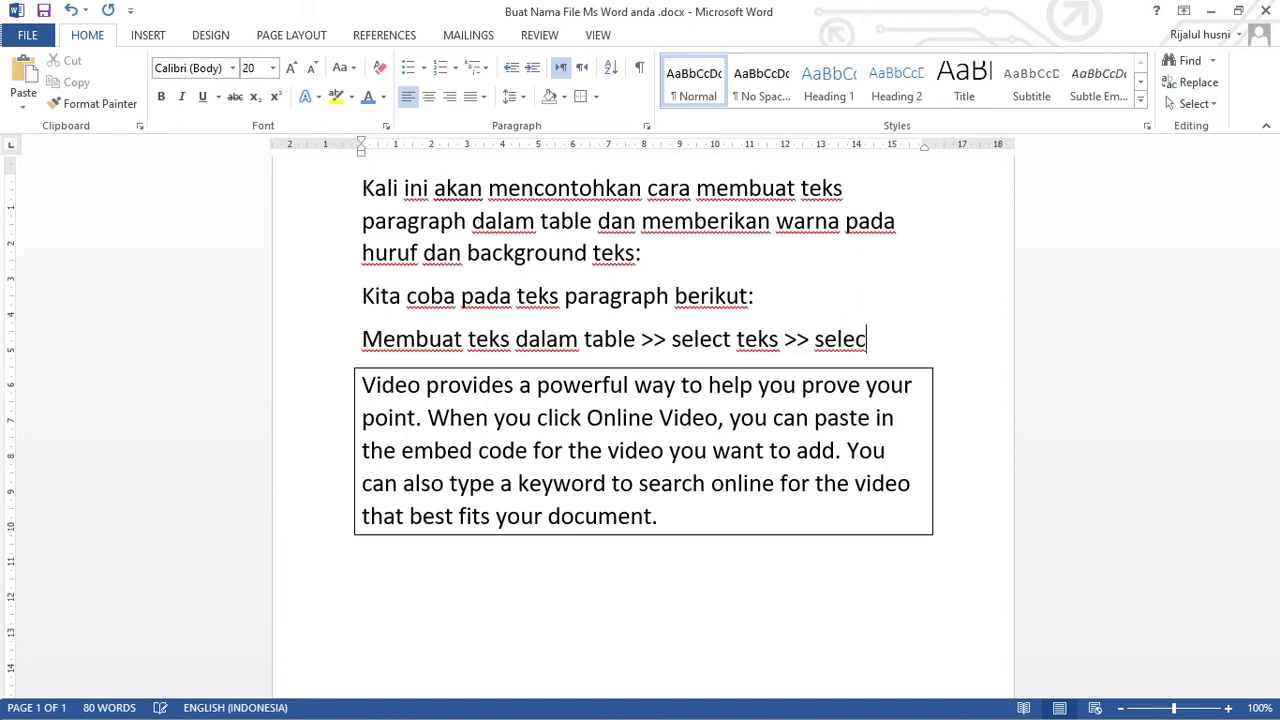
type("t border")
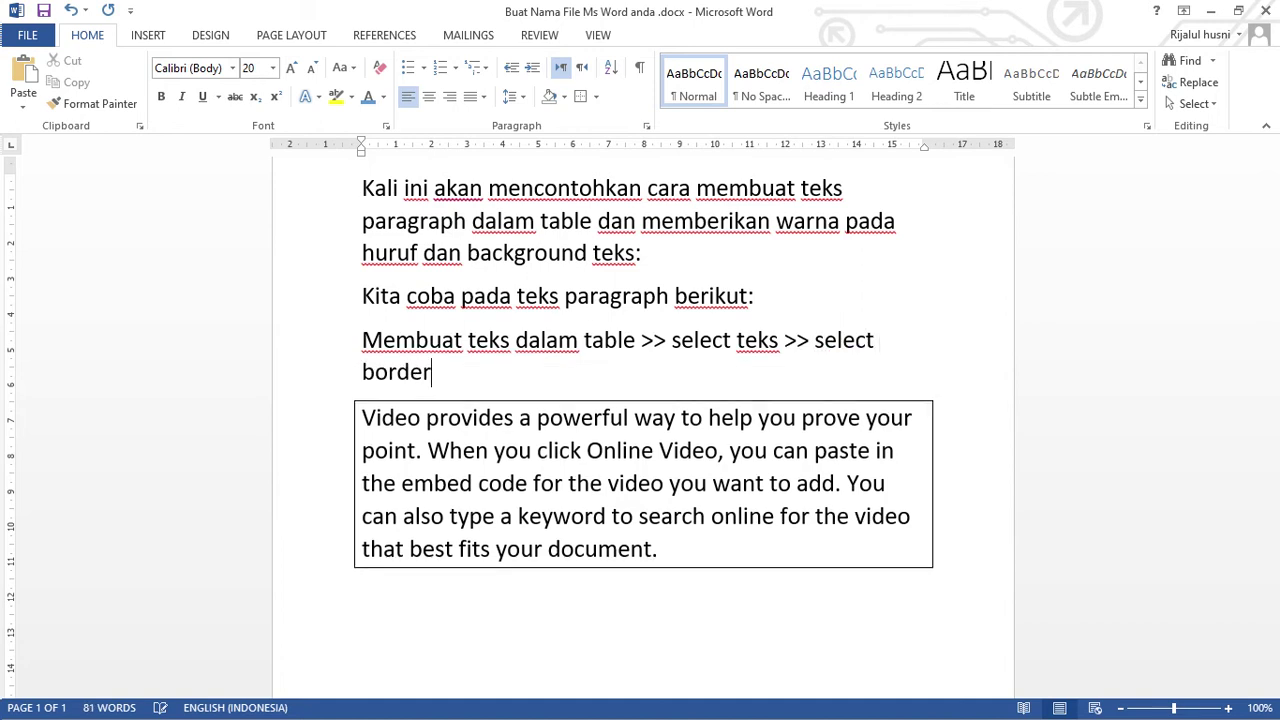
left_click(674, 551)
left_click(365, 417, "shift")
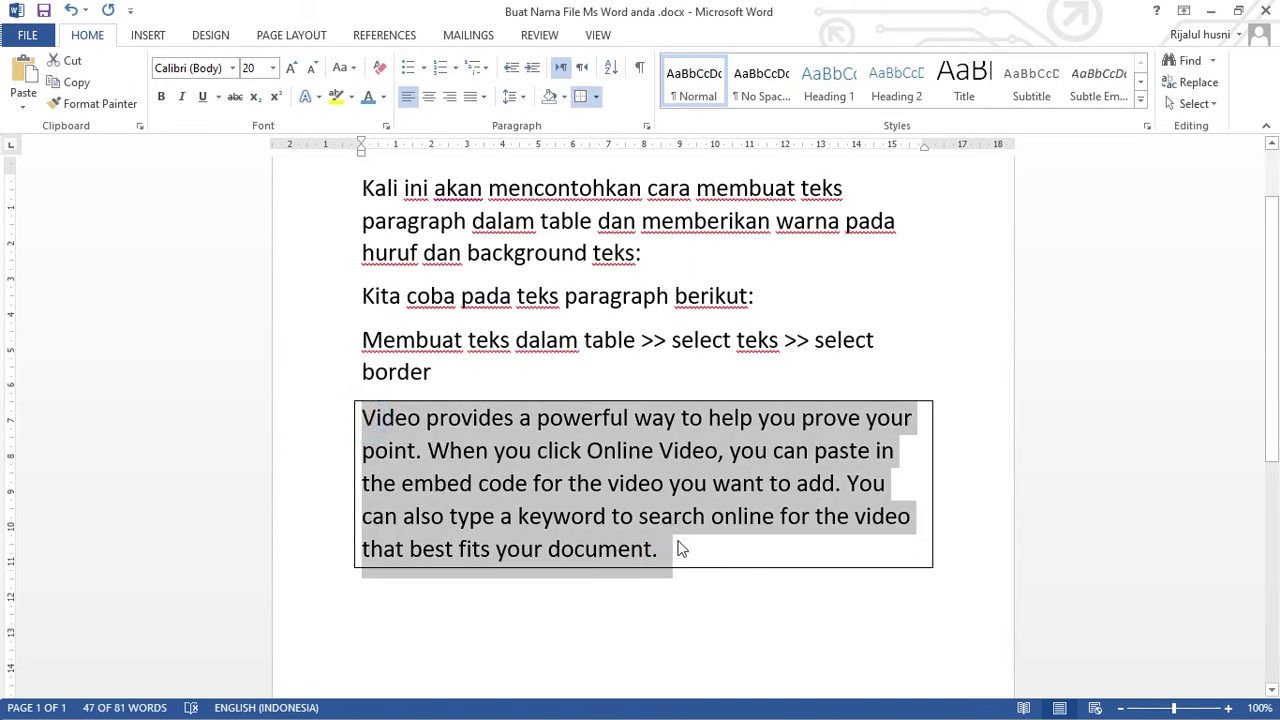
left_click(670, 586)
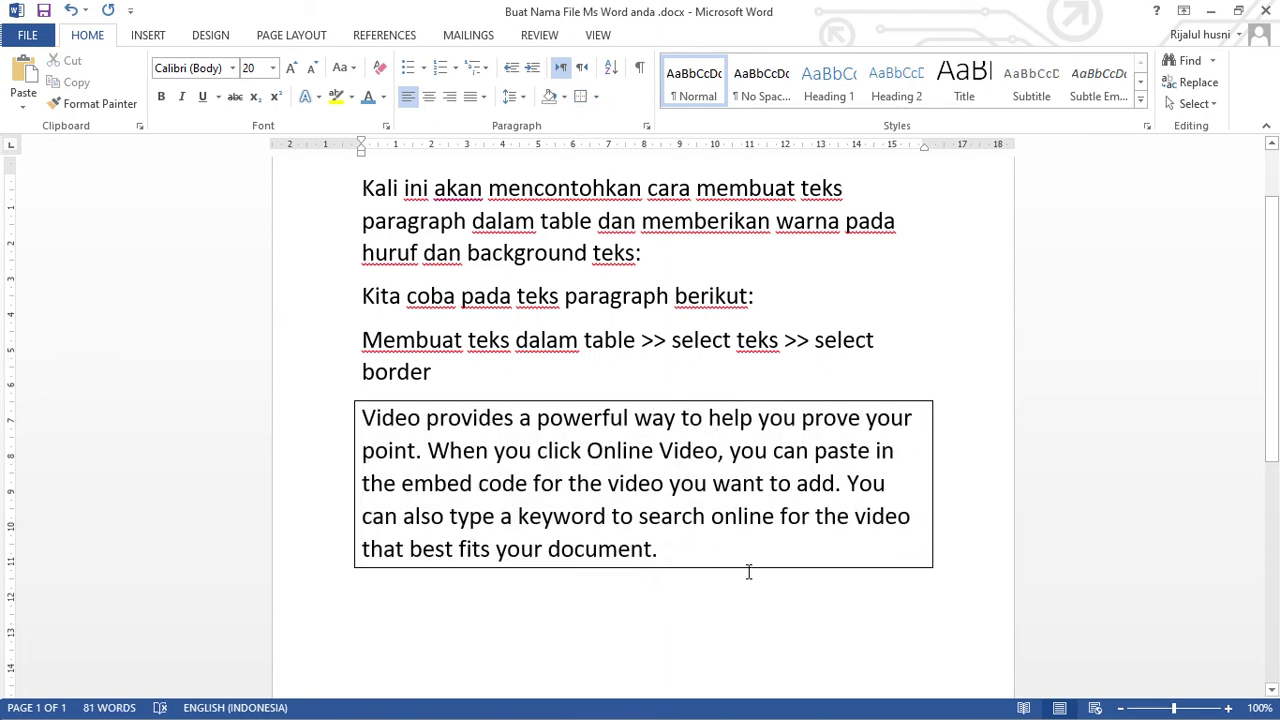
left_click(360, 417)
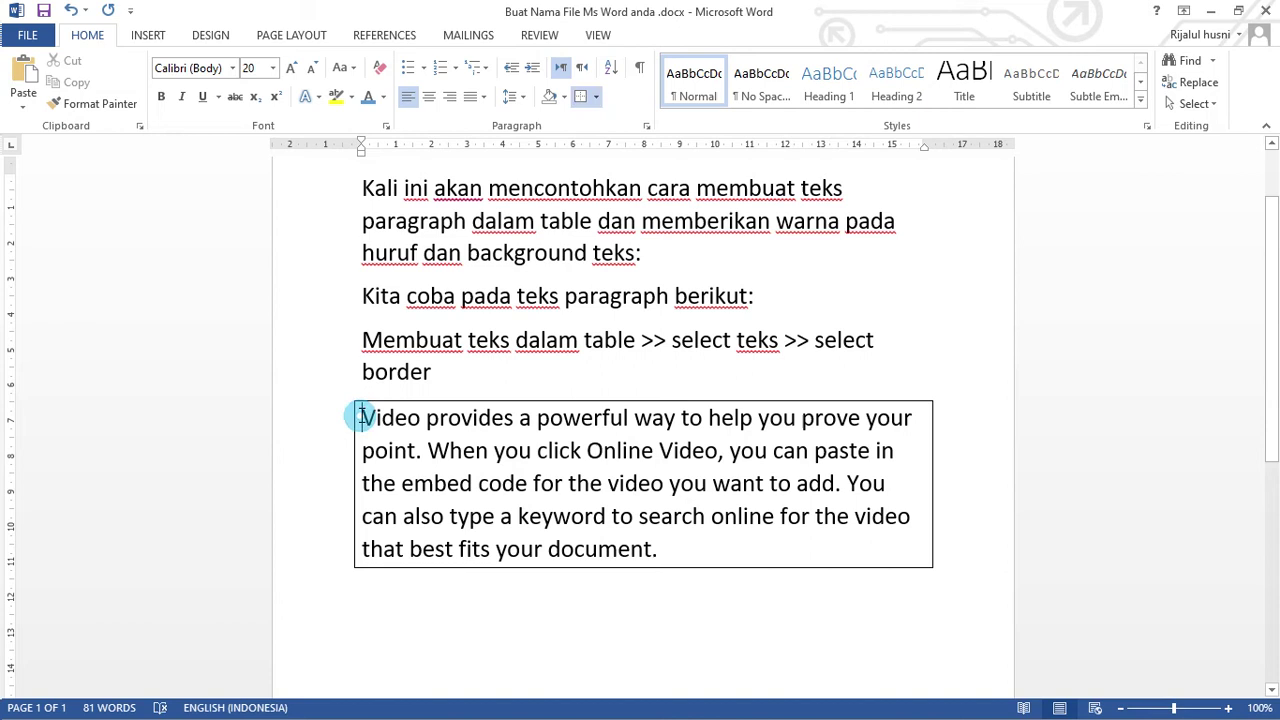
left_click(912, 422, "shift")
Add a new line reading "Judul teks" between the "select border" line and the bordered paragraph.
left_click(482, 383)
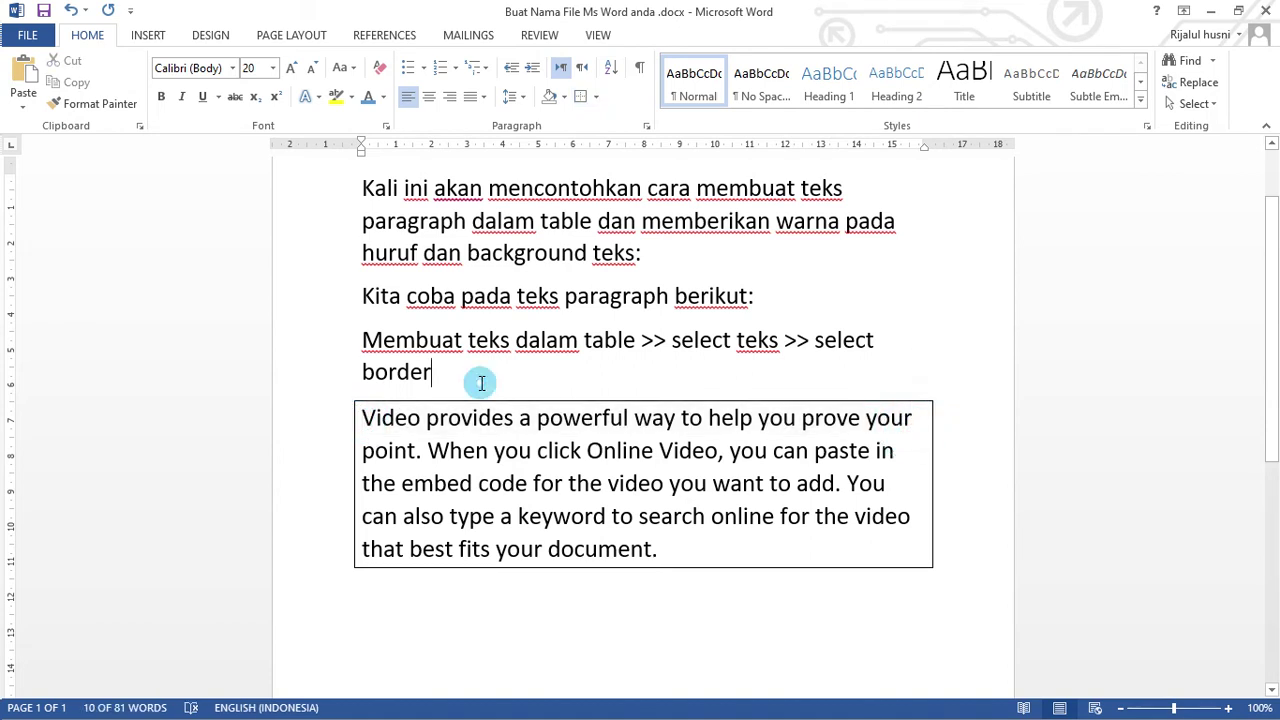
key("Return")
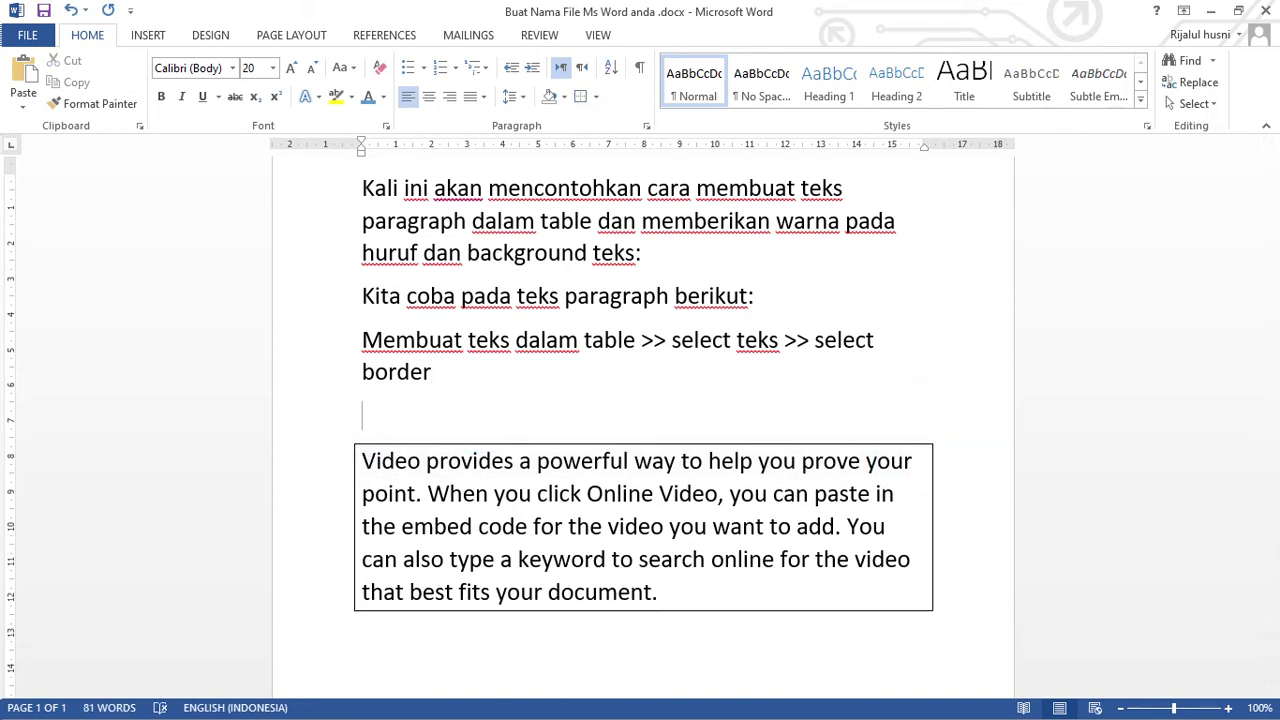
type("juda")
key("BackSpace")
key("BackSpace")
key("BackSpace")
key("BackSpace")
type("sb")
key("BackSpace")
key("BackSpace")
type("judl")
key("BackSpace")
key("BackSpace")
type("ul teks")
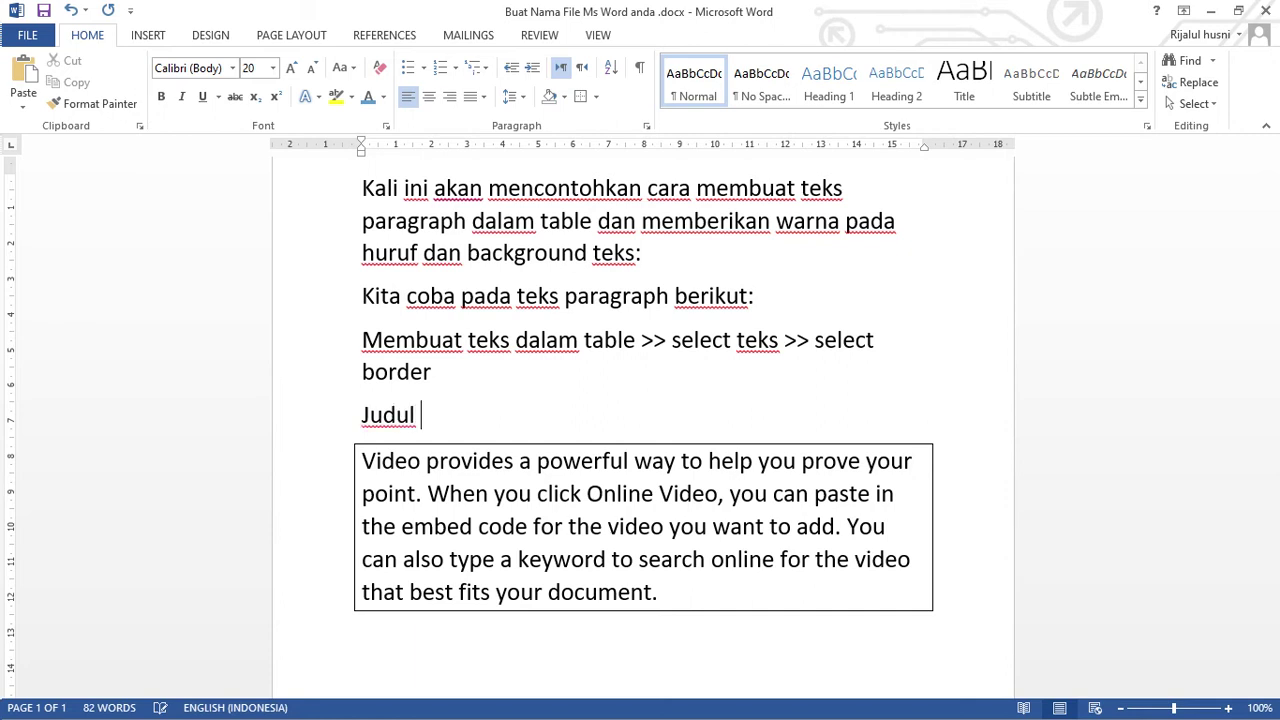
Give the "Judul teks" line outside borders and a bottom border separating it from the sample paragraph.
key("shift+Left")
key("shift+Left")
key("shift+Left")
key("shift+Left")
key("shift+Left")
key("shift+Left")
key("shift+Left")
key("shift+Left")
key("shift+Left")
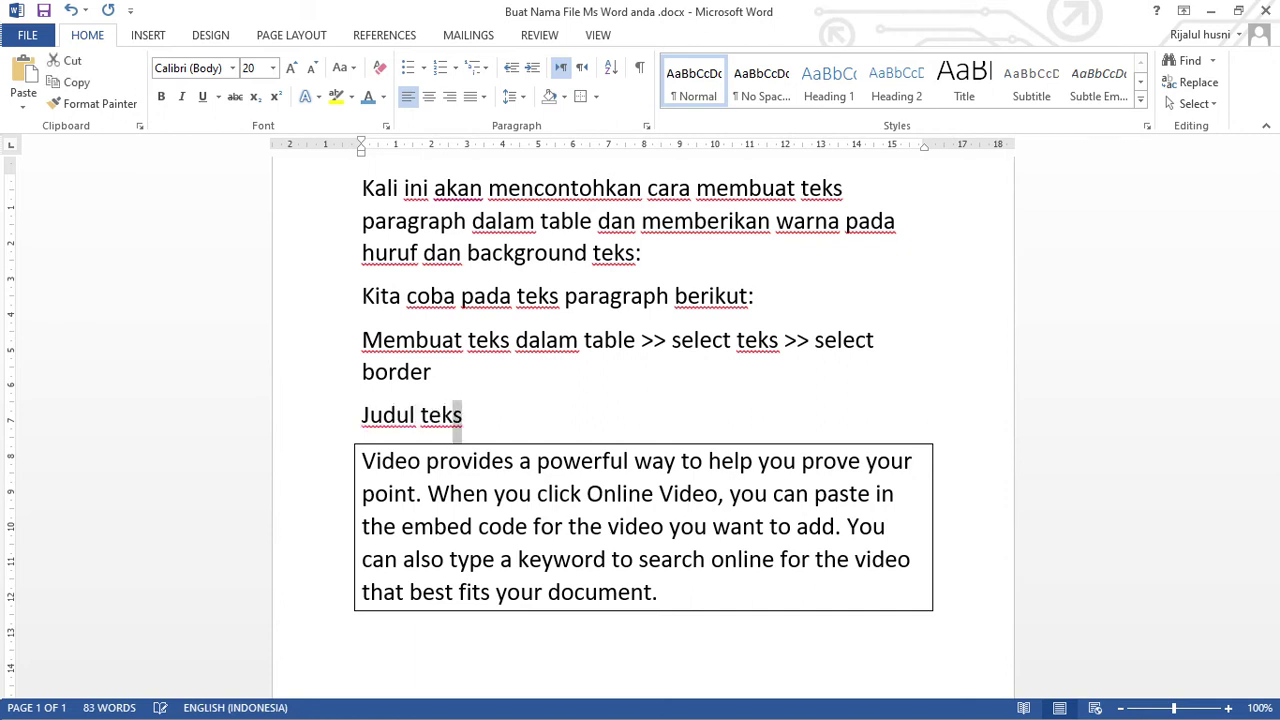
key("shift+Left")
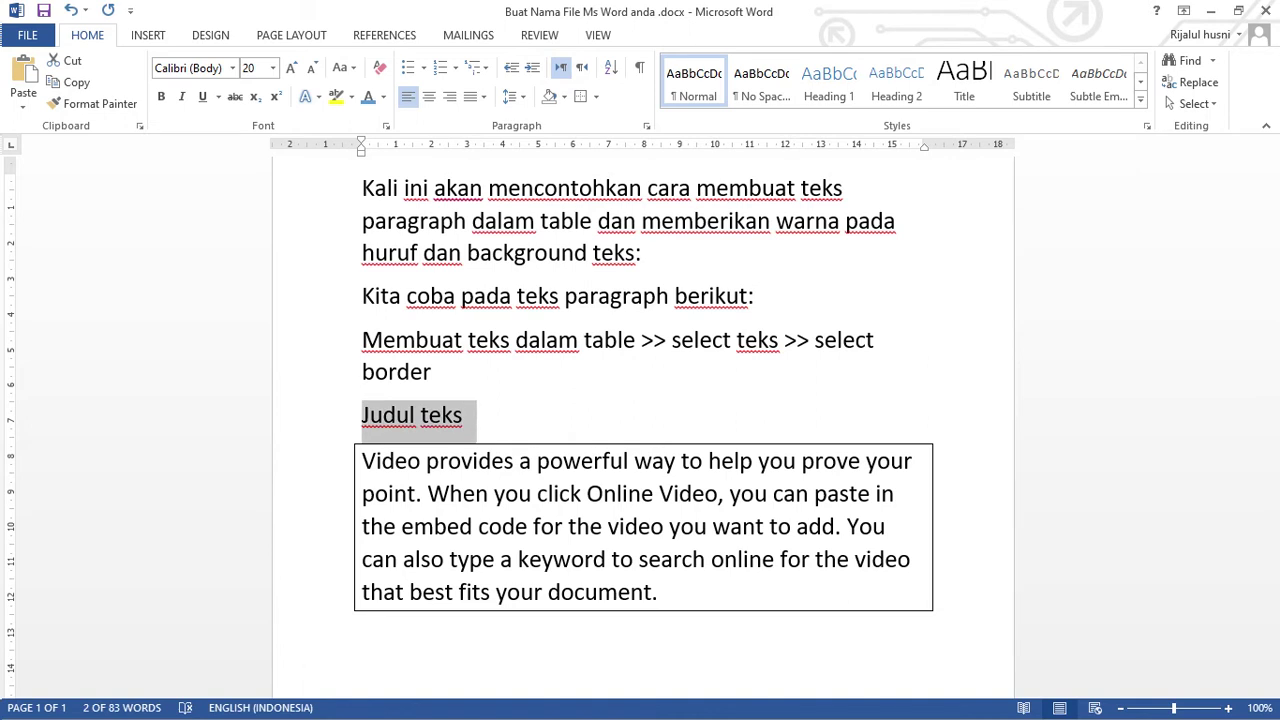
key("Down")
key("shift+Up")
left_click(581, 97)
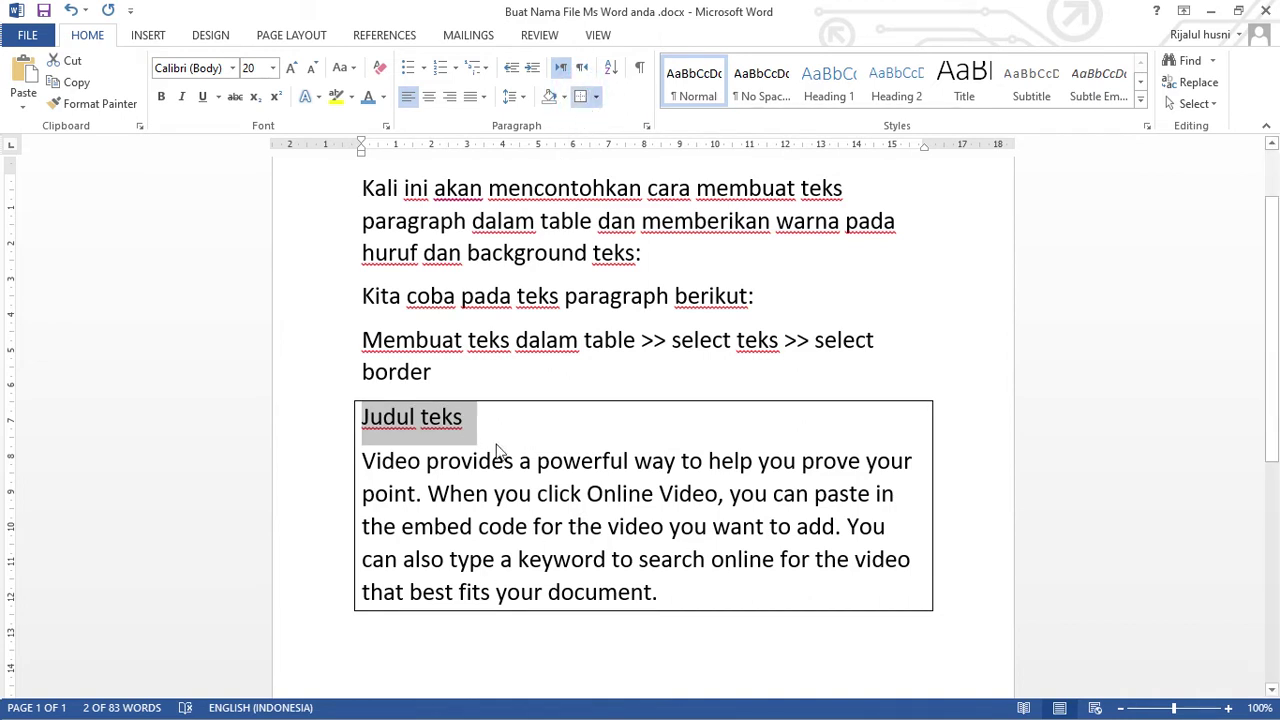
left_click(598, 97)
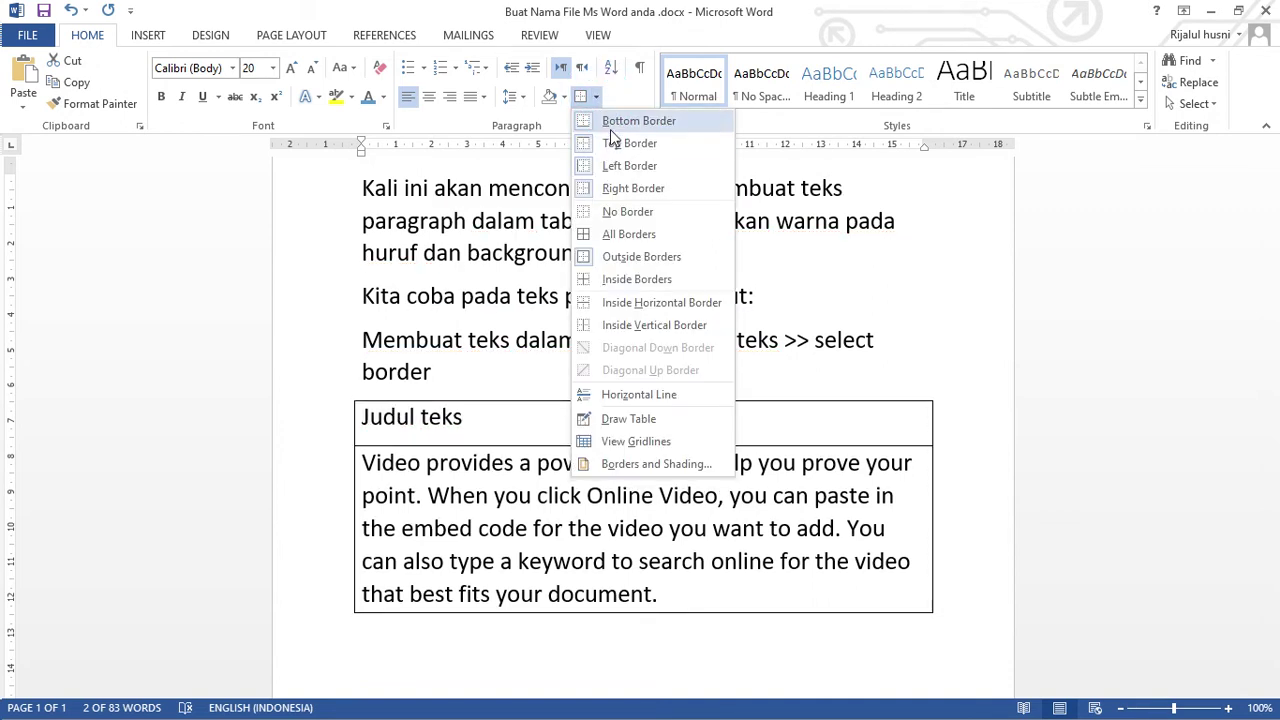
left_click(610, 140)
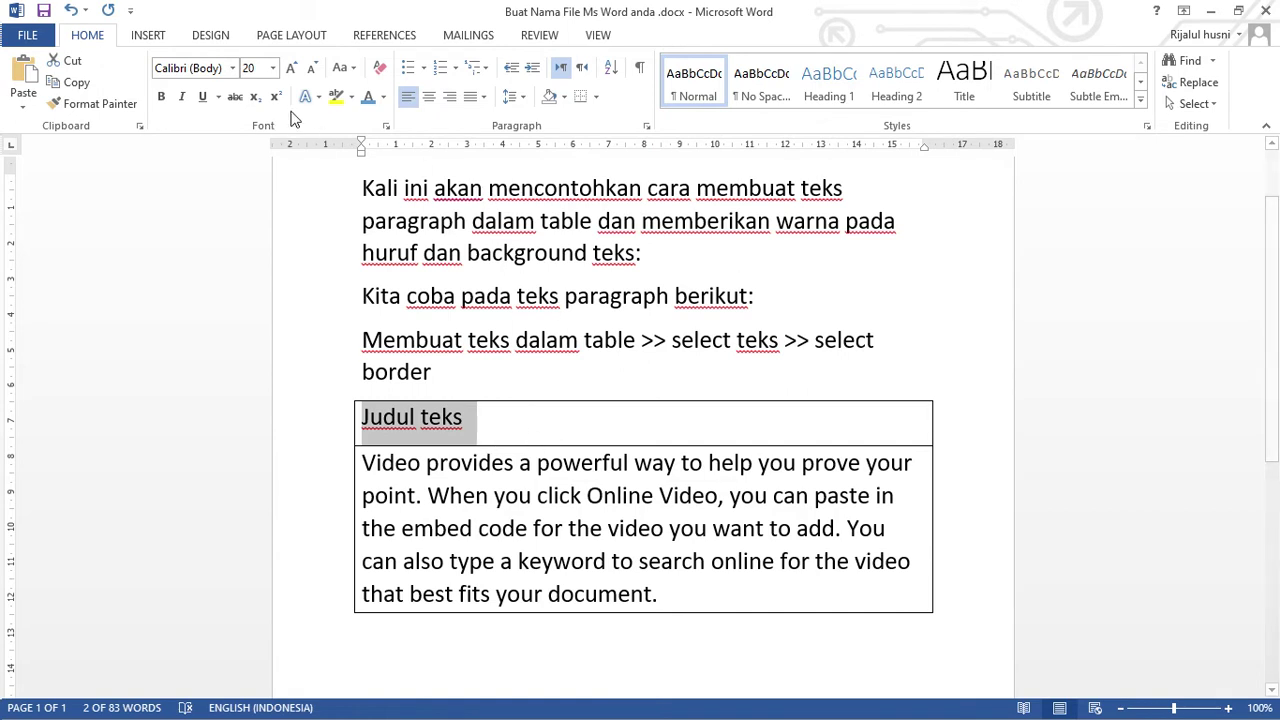
Add the line "Selanjutnya >> memberikan warna pada huruf teks dan" between the "select border" line and the bordered title.
left_click(484, 370)
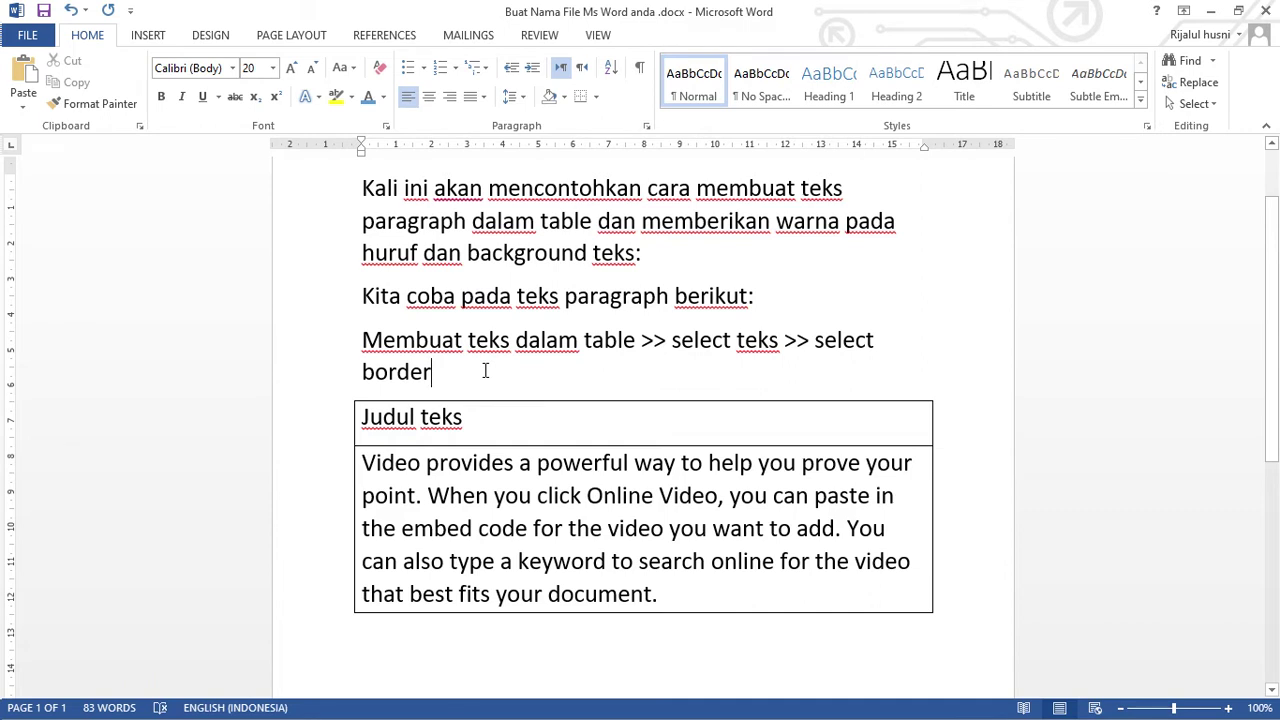
key("Return")
type("n")
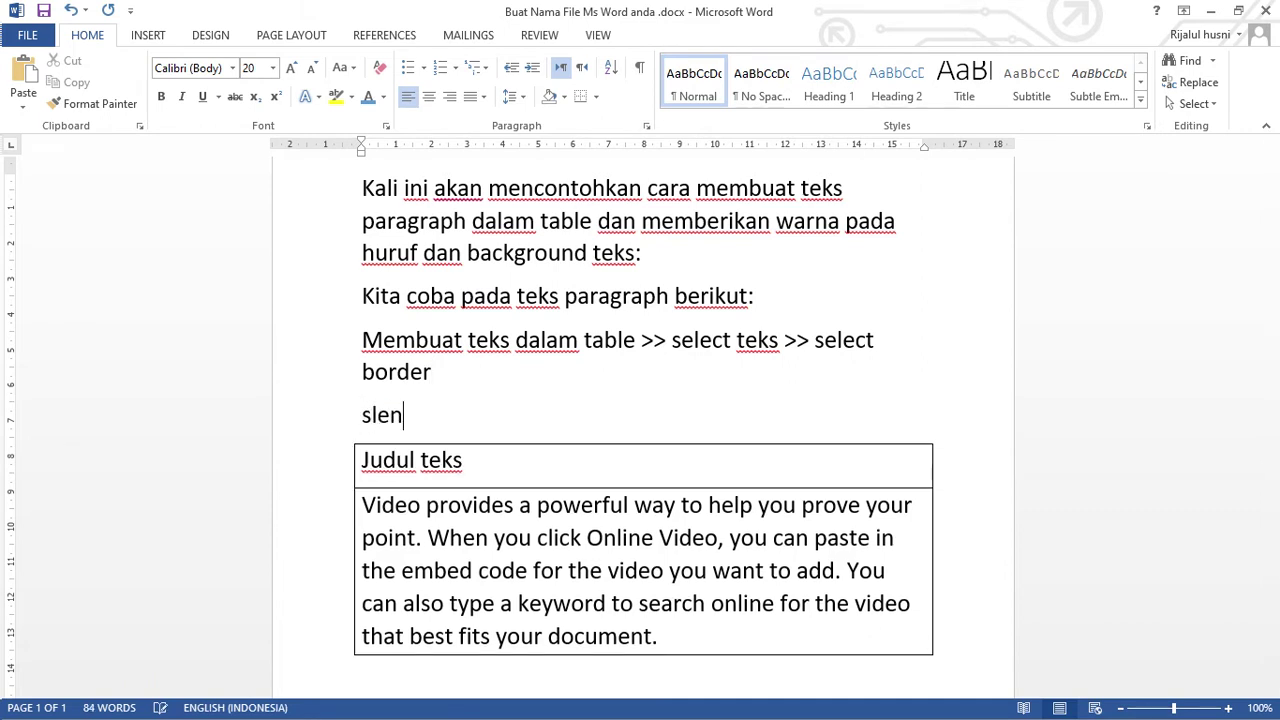
key("BackSpace")
key("BackSpace")
key("BackSpace")
type("elanjutnya")
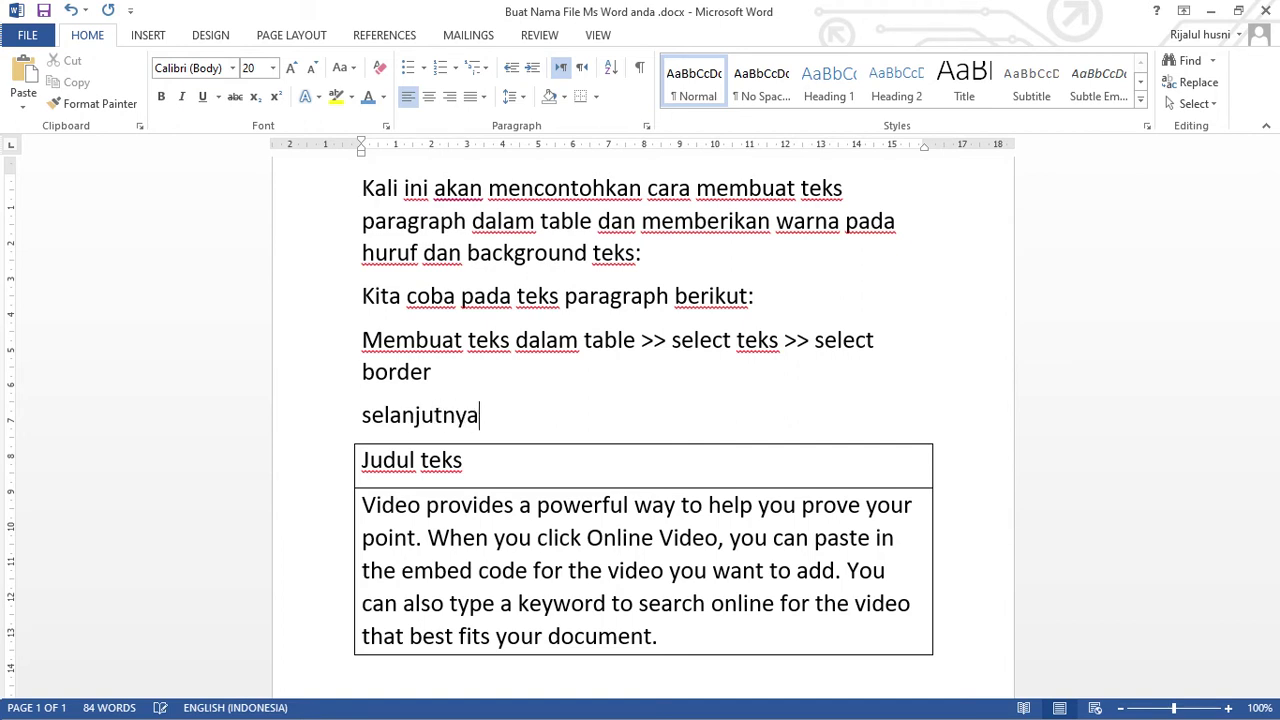
type(" >>")
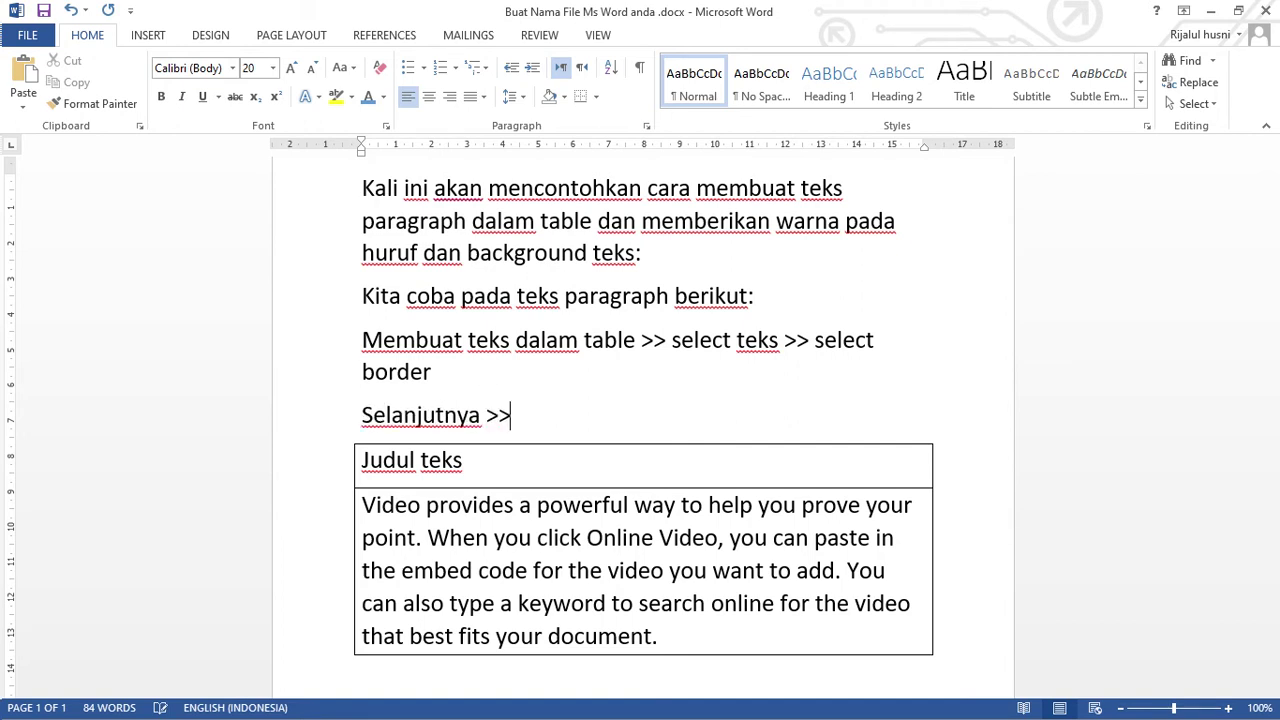
type(" memberi")
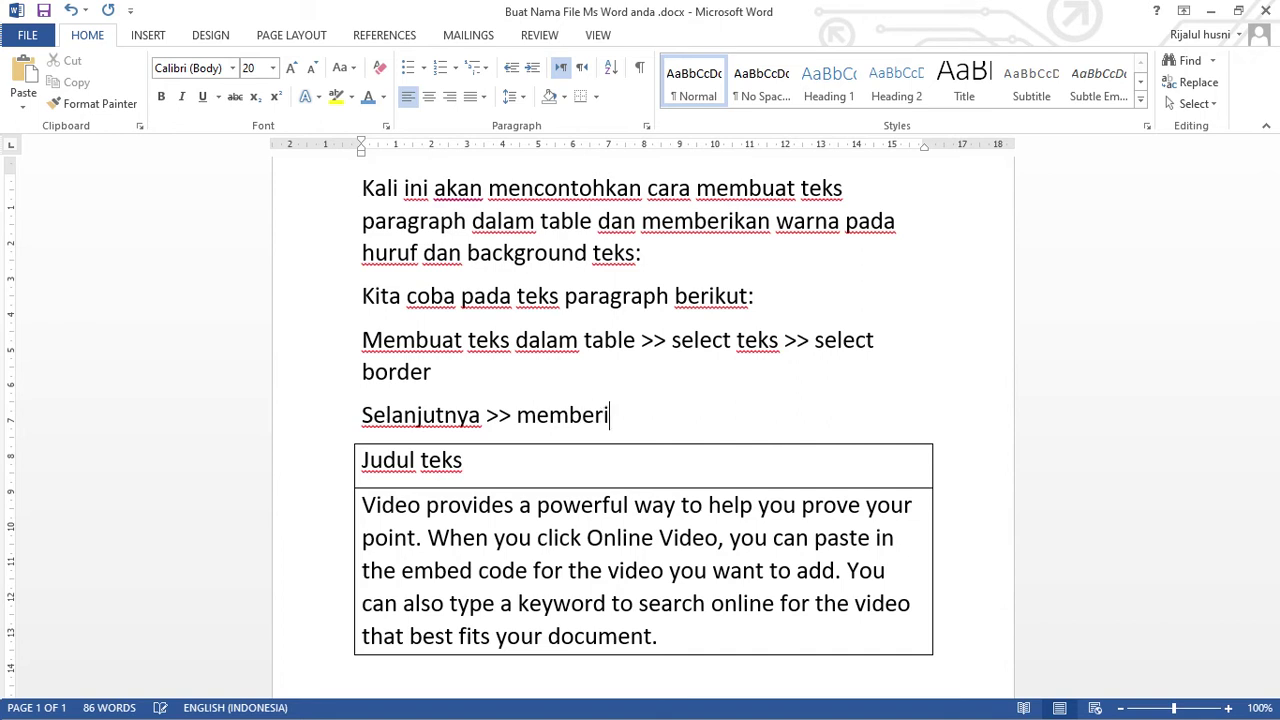
type("kan warna ")
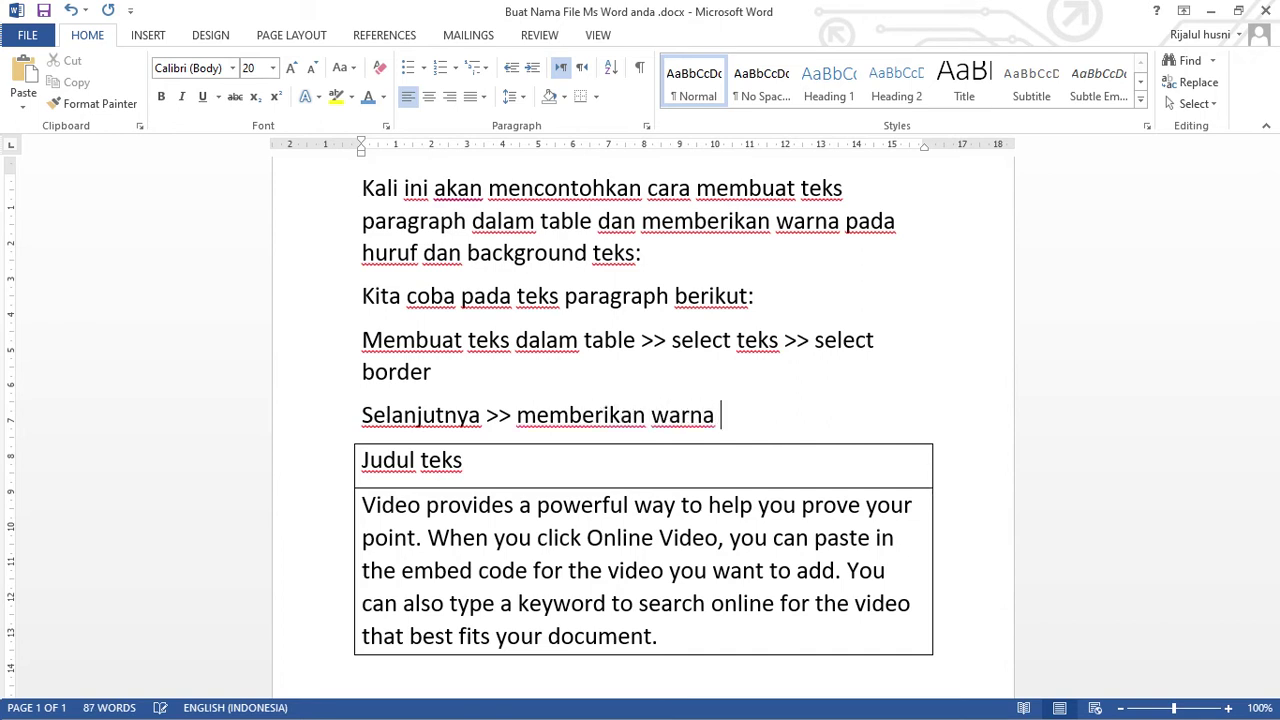
type("pada tek")
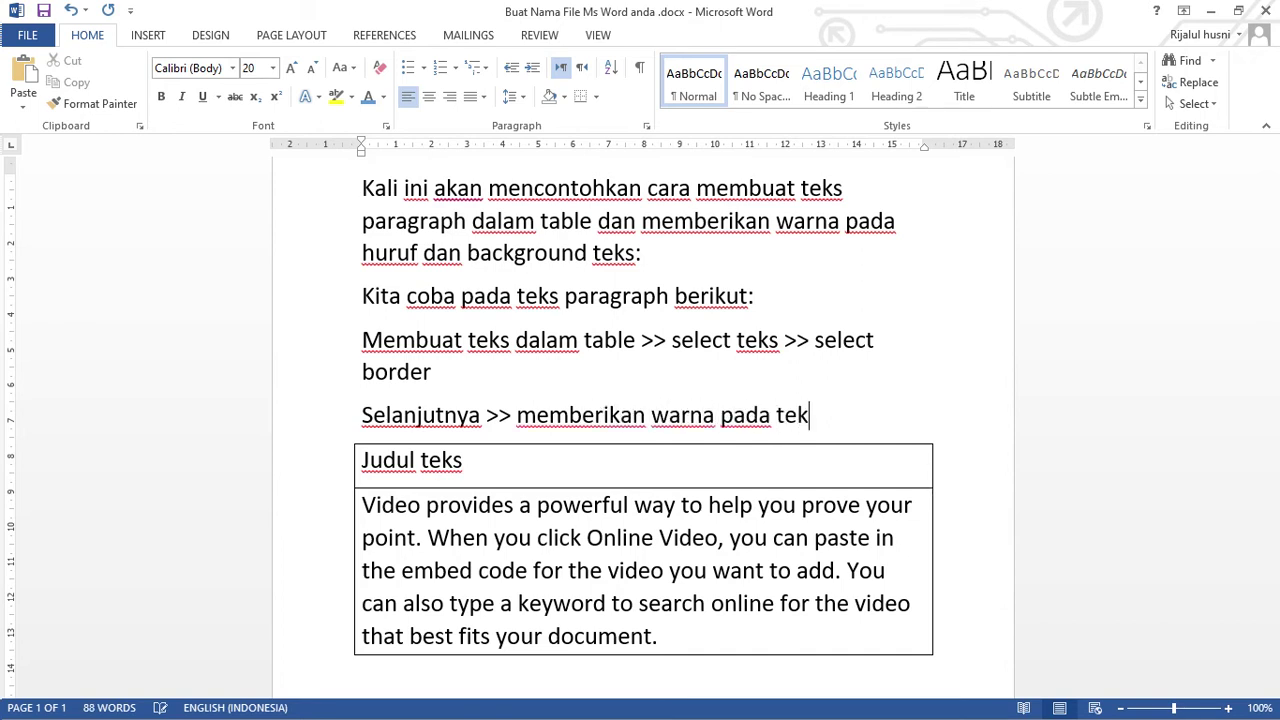
type("s dan")
left_click(776, 415)
type("huruf ")
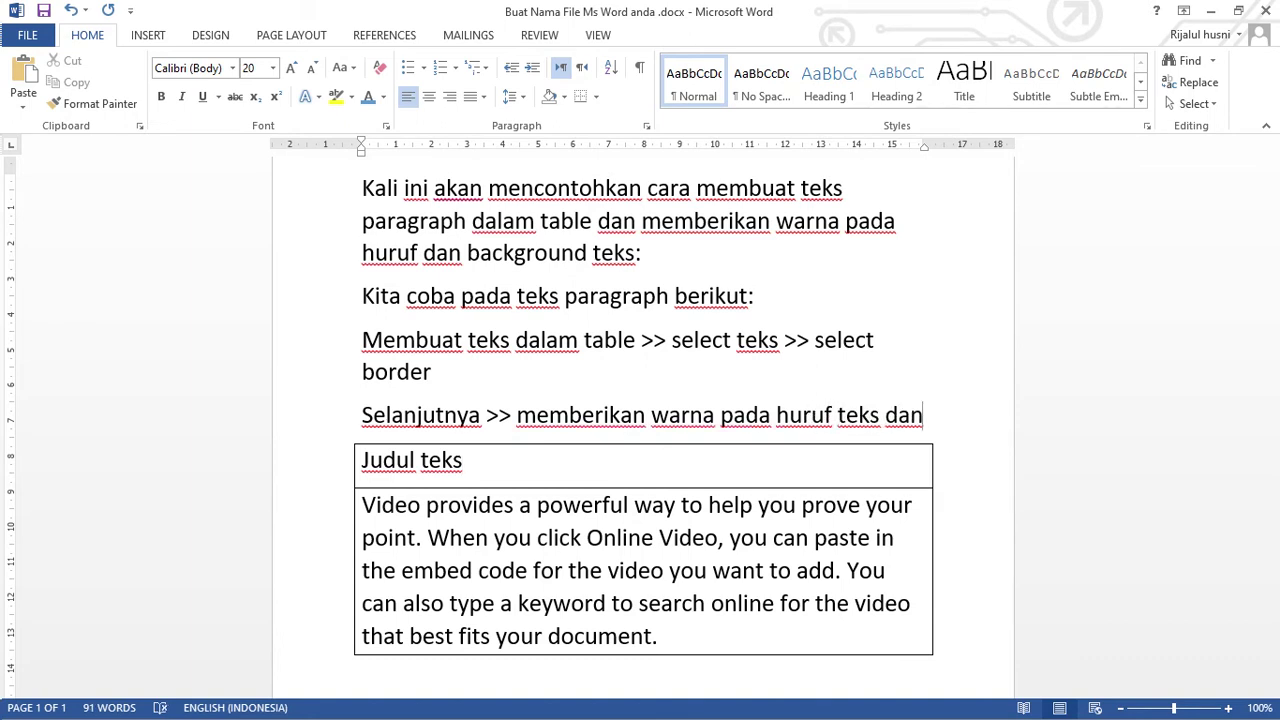
Continue the "Selanjutnya" line with "backgroundnya >>".
type(" back")
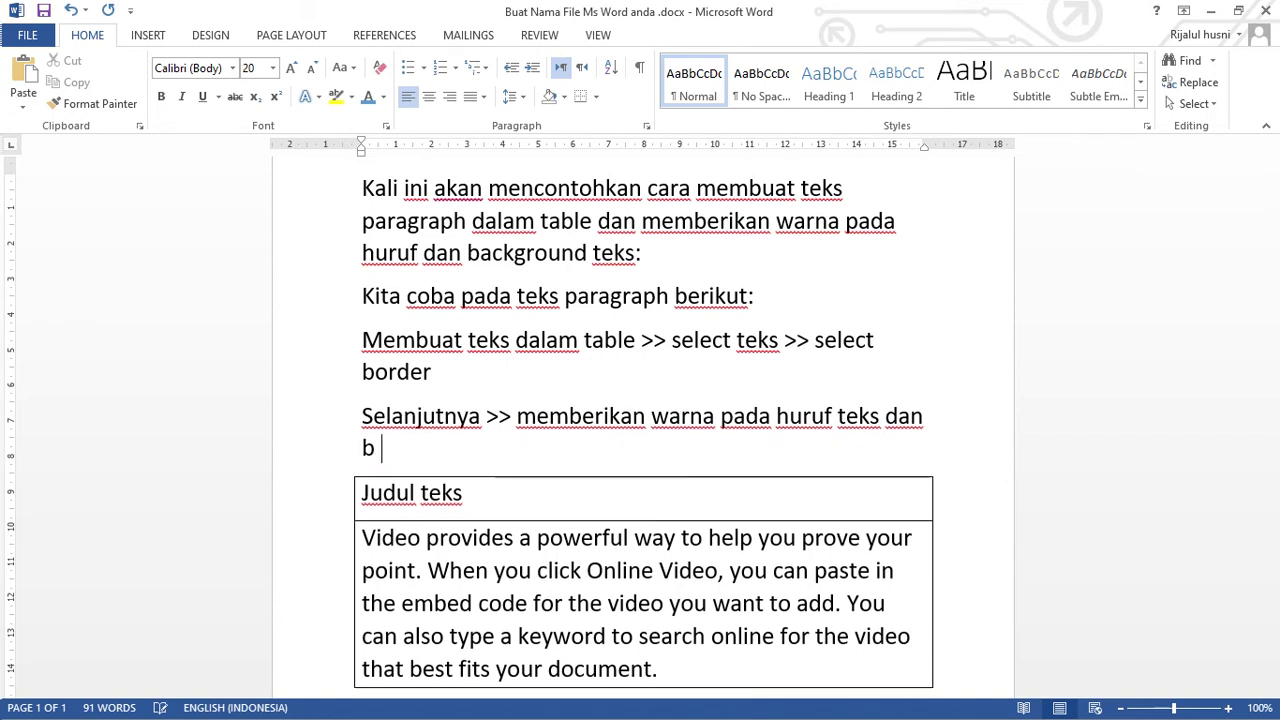
type("gorun")
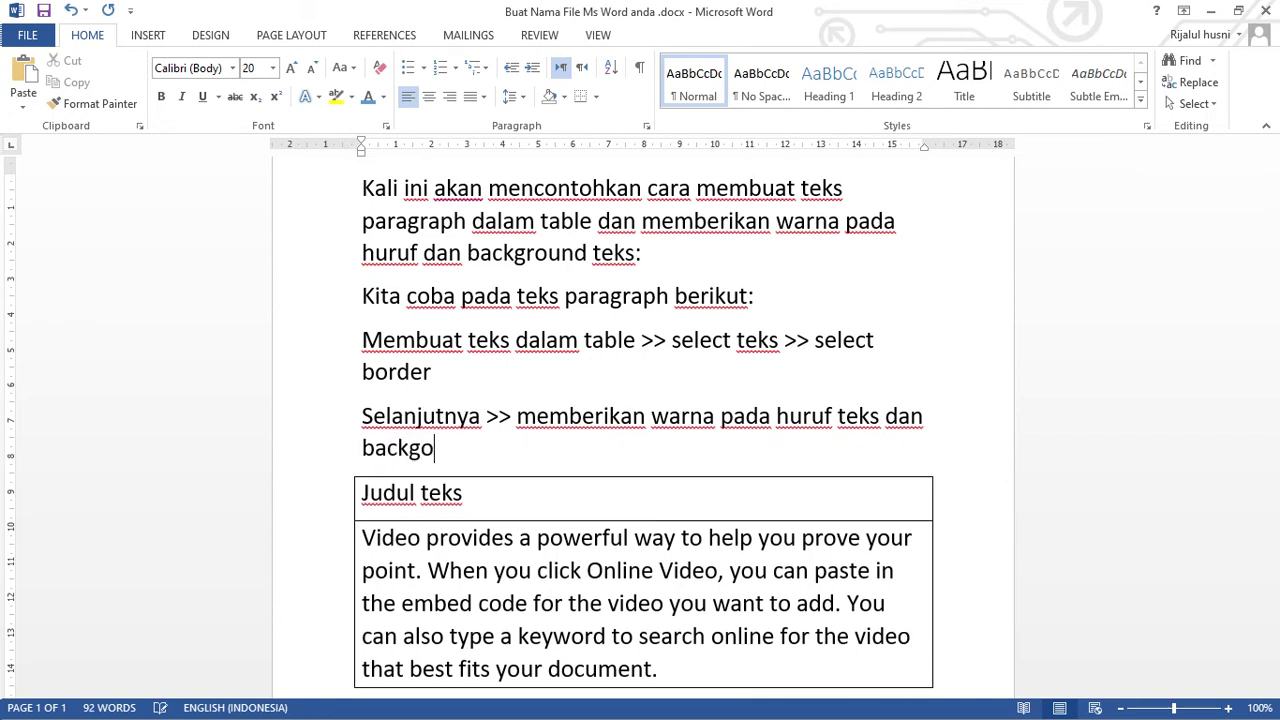
key("BackSpace")
key("BackSpace")
key("BackSpace")
key("BackSpace")
type("roundnya >>")
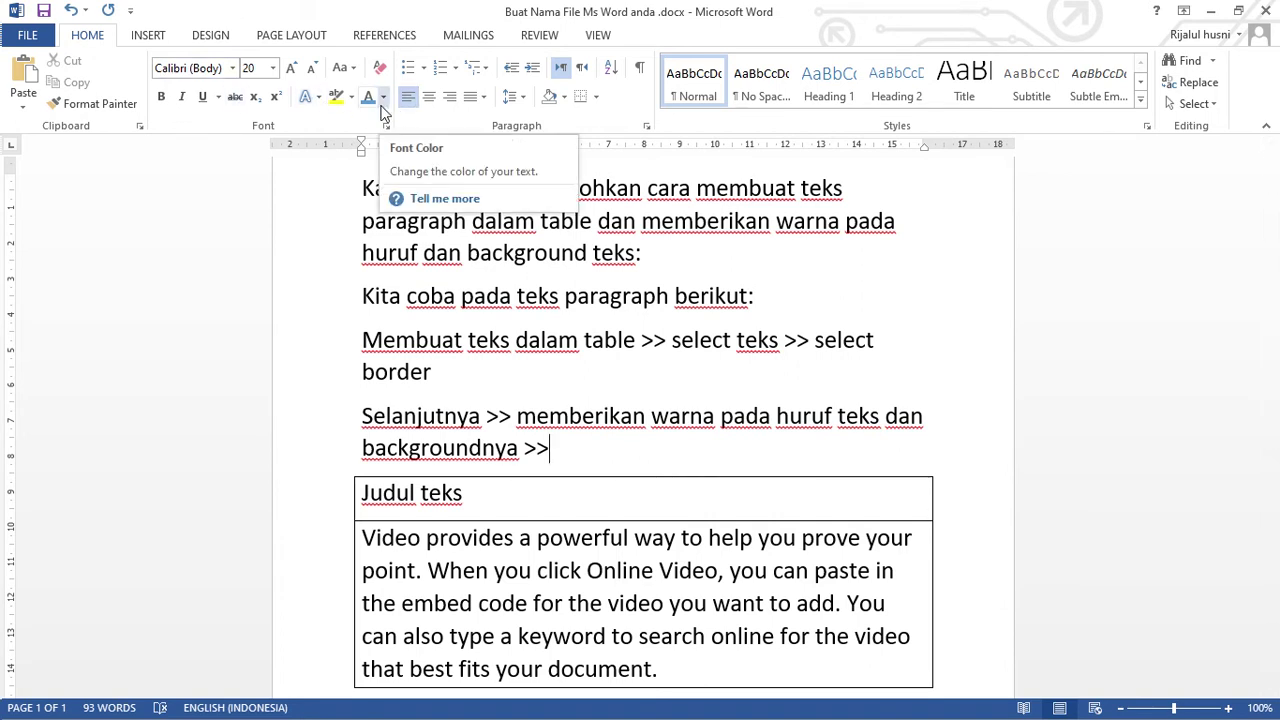
Extend the "Selanjutnya" paragraph with "font color : untuk memberikan warna pada huruf".
type("fo")
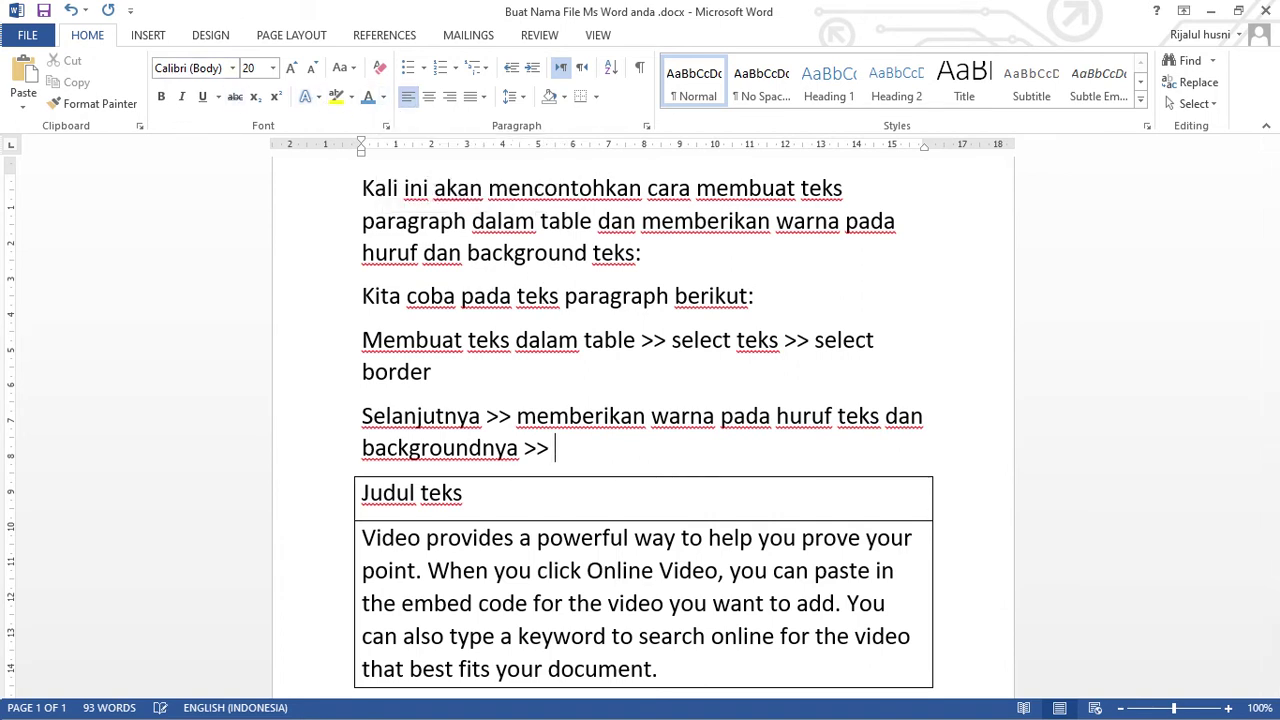
type("nt color u")
key("BackSpace")
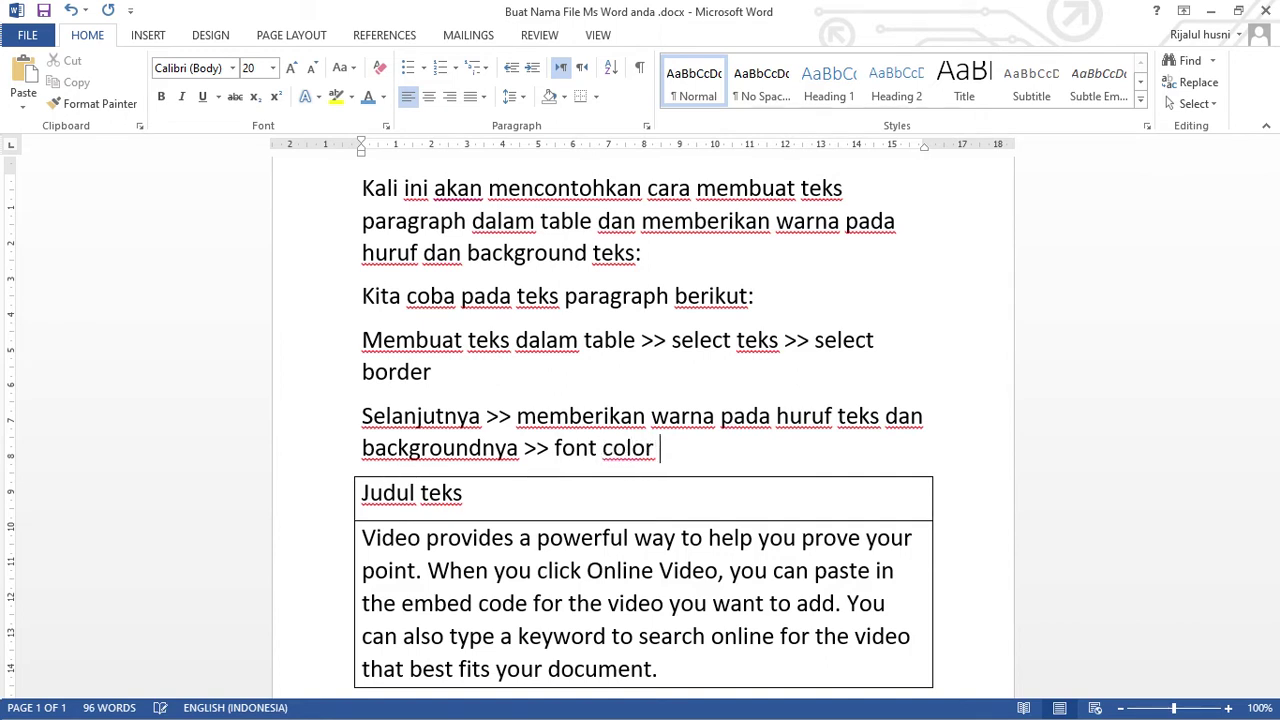
type(": untuk memberik")
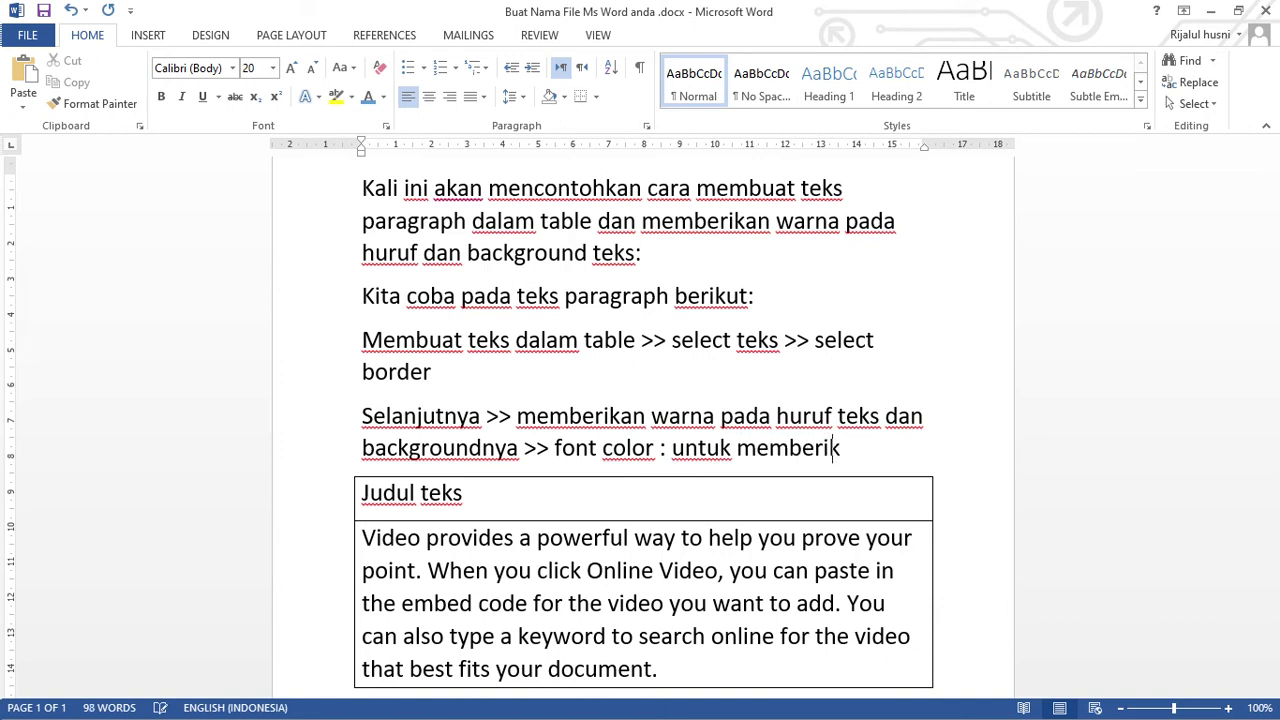
type("an warna p")
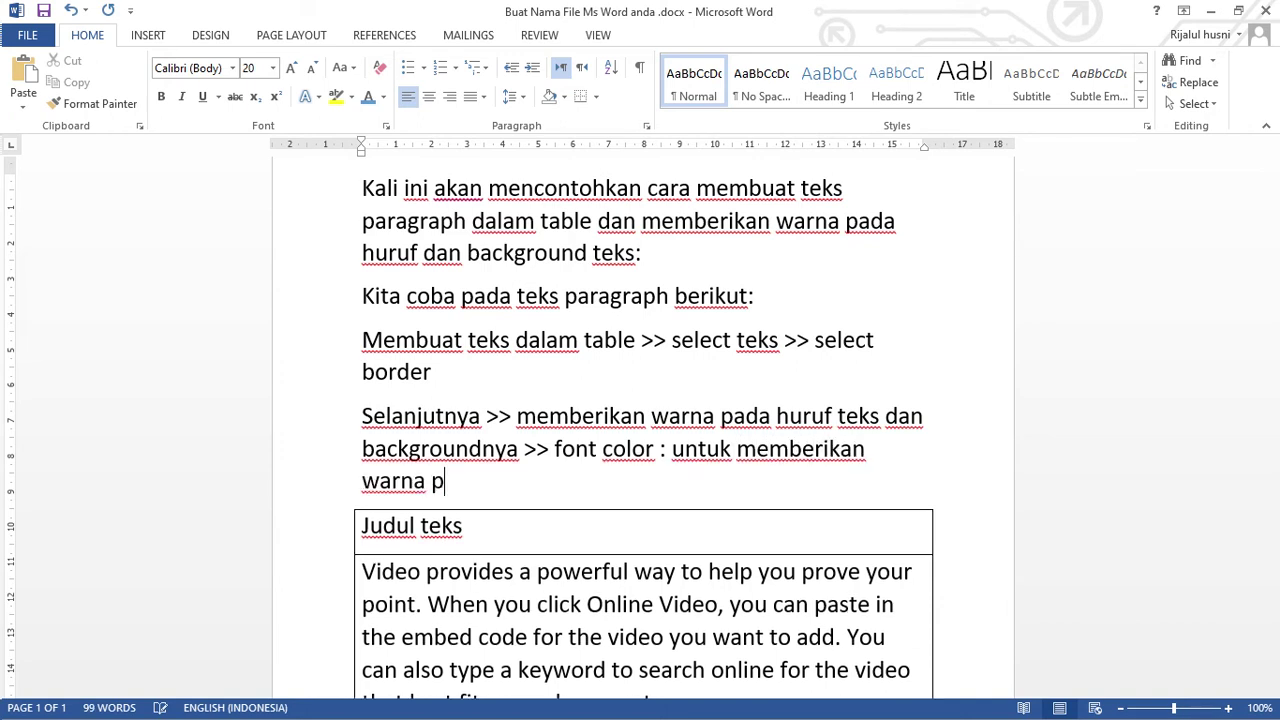
type("ada ju")
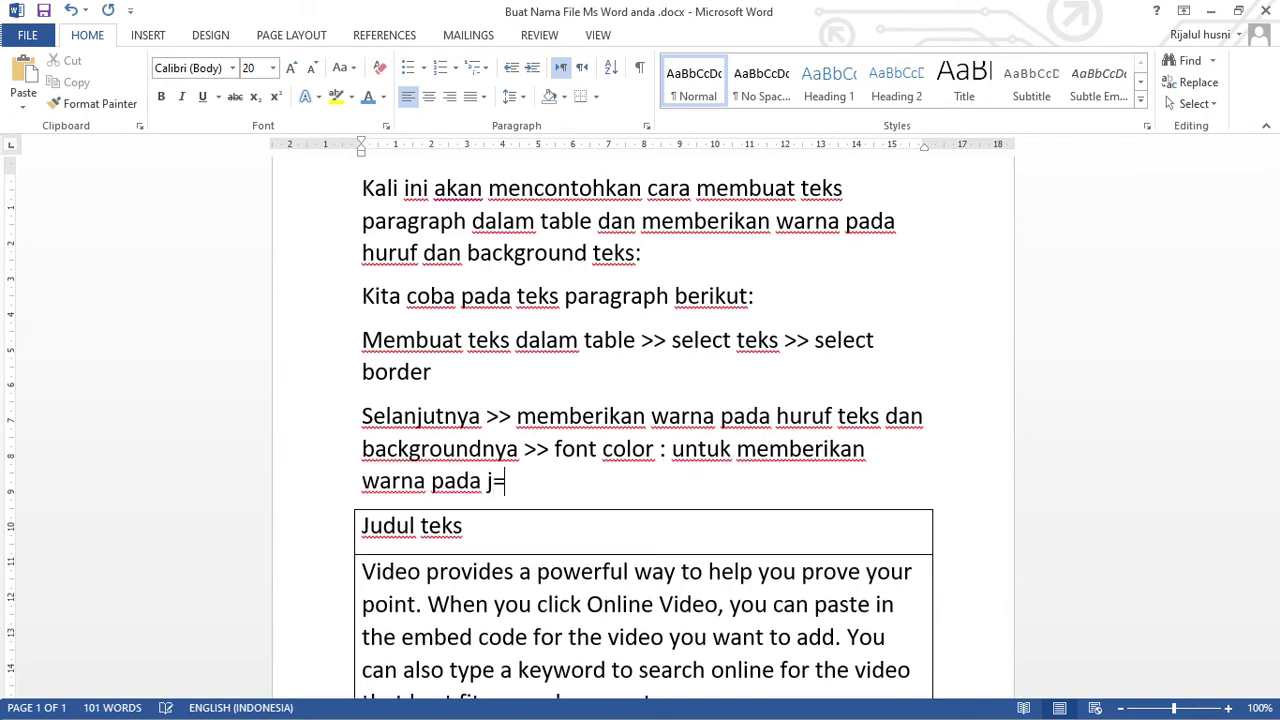
key("BackSpace")
key("BackSpace")
type("huruf")
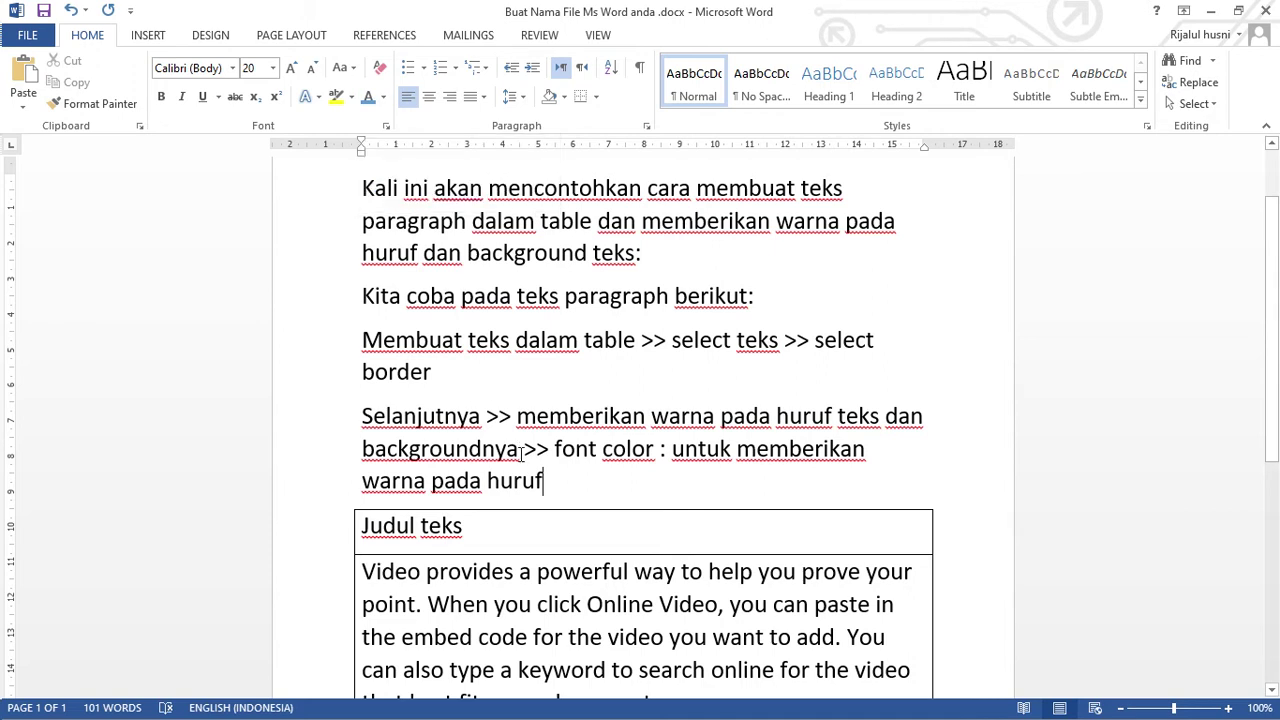
Add the line ">> select teks" below the "Selanjutnya" paragraph.
key("Return")
type(">> selece")
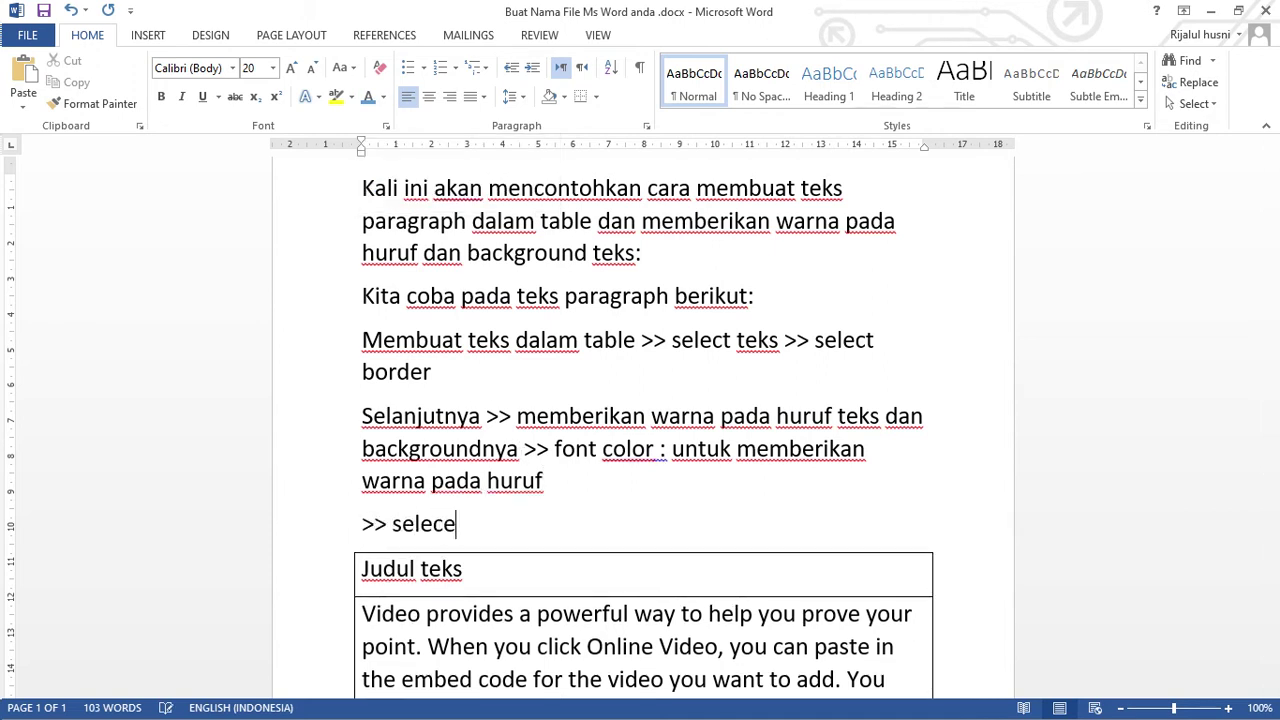
key("BackSpace")
type("t teks")
Change the font color of the "Judul teks" title to standard blue.
scroll(550, 480, "down", 1)
left_click(477, 480)
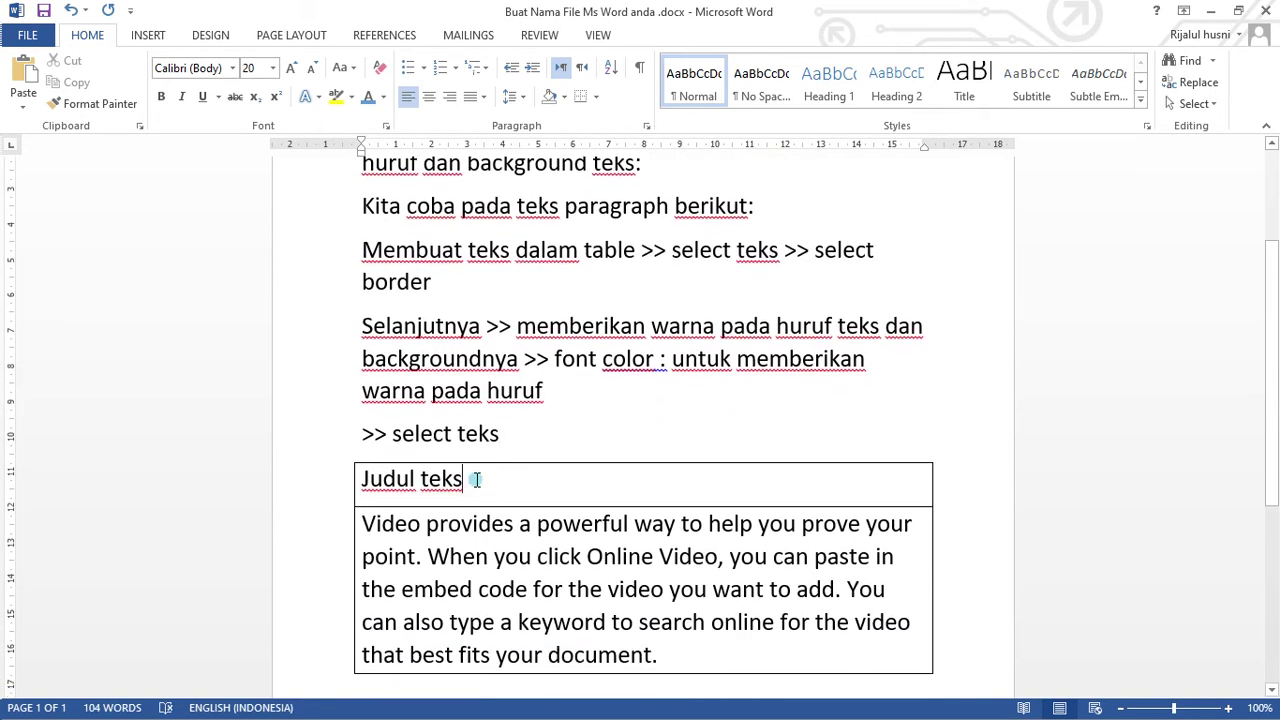
left_click_drag(477, 480, 363, 480)
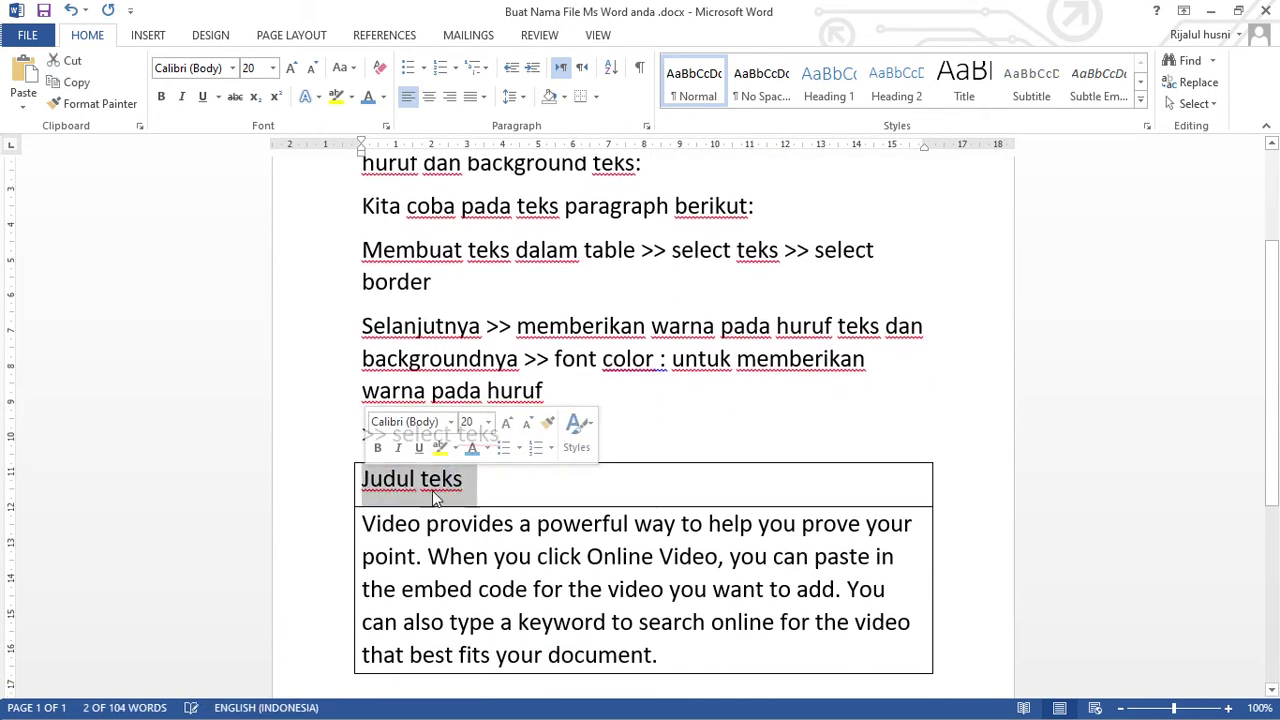
left_click(386, 103)
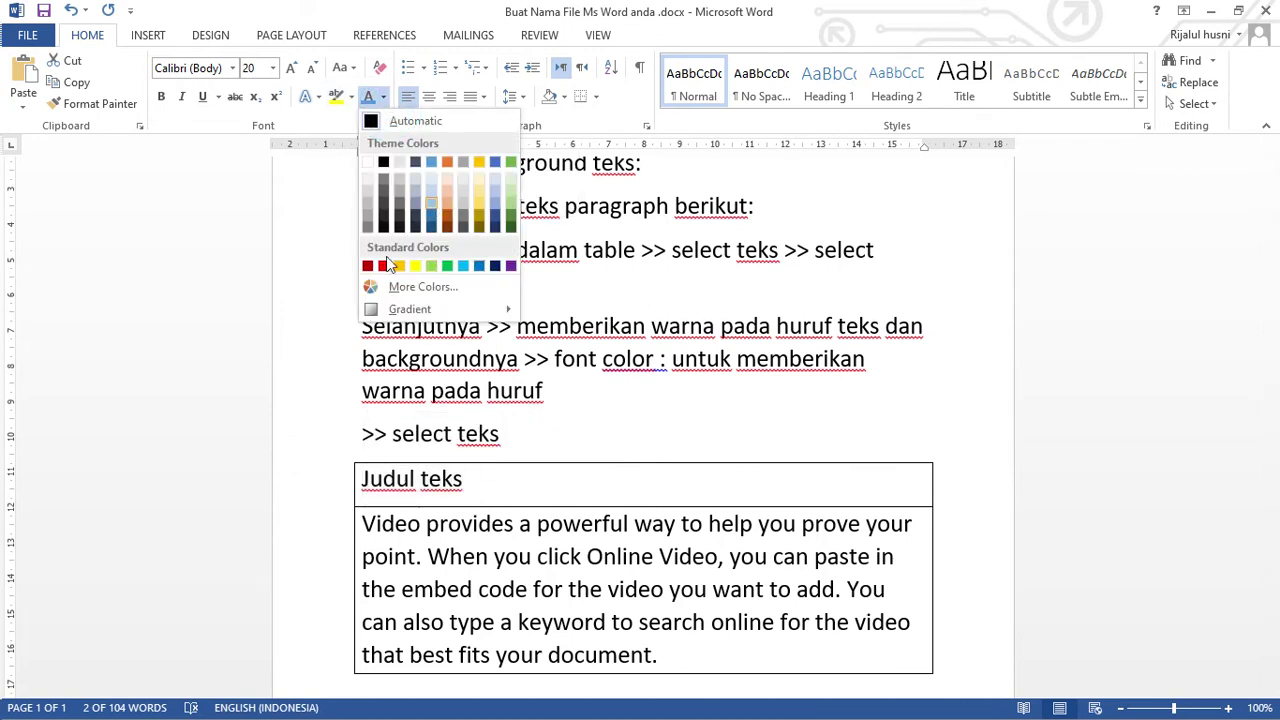
left_click(479, 266)
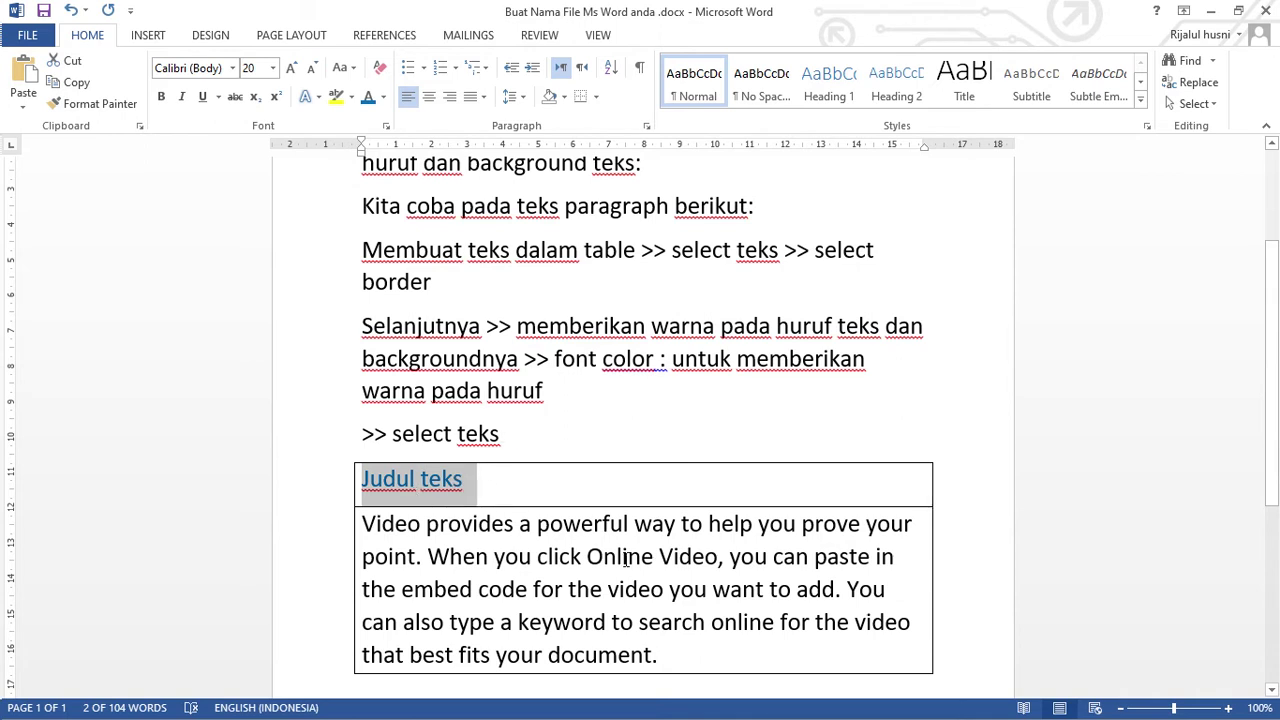
left_click(492, 481)
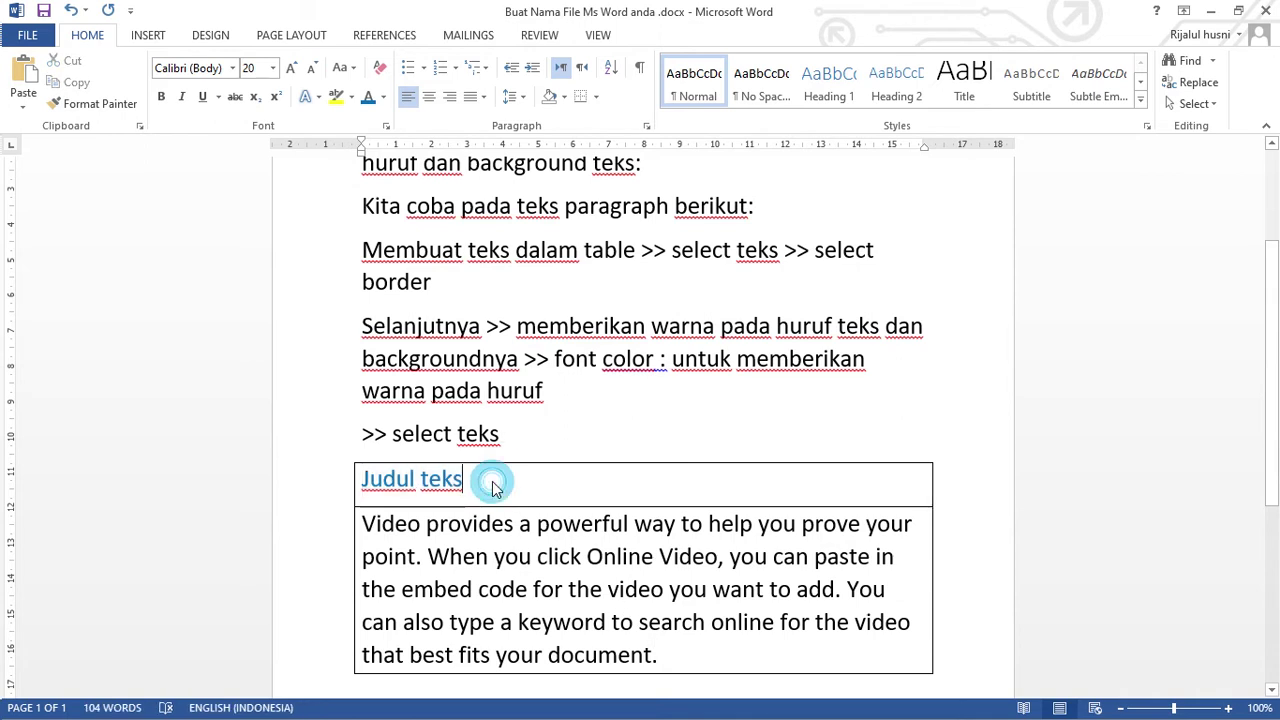
Add the line ">> next memberikan warna background" below ">> select teks".
left_click(548, 434)
key("Return")
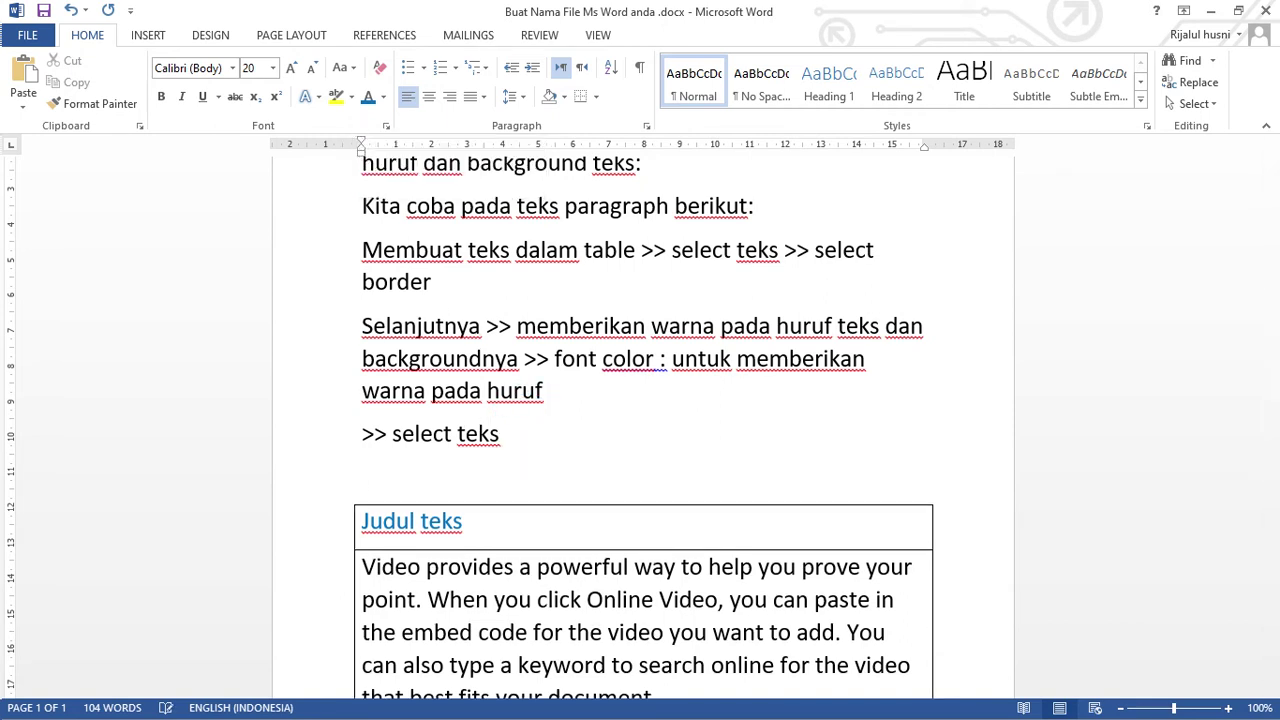
type(">>")
key("BackSpace")
key("BackSpace")
type(">>>")
key("BackSpace")
key("BackSpace")
type("next membrikan")
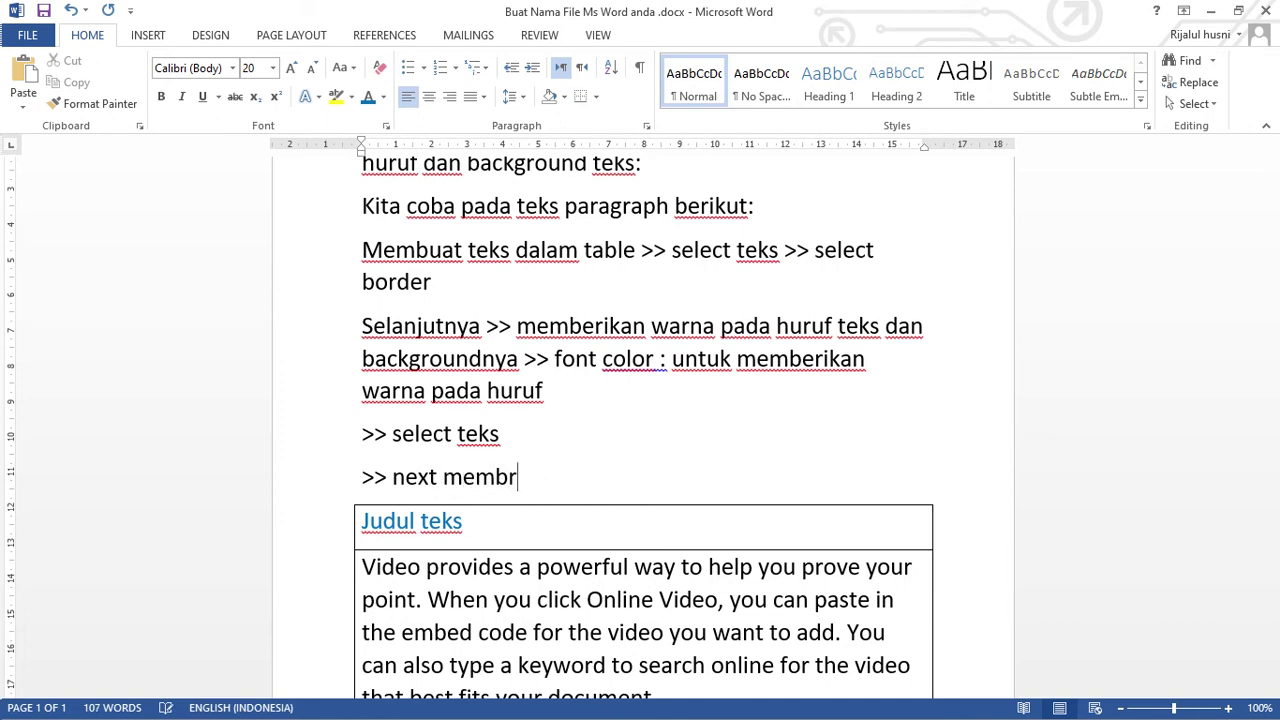
key("BackSpace")
key("BackSpace")
key("BackSpace")
key("BackSpace")
key("BackSpace")
type("erikan bac")
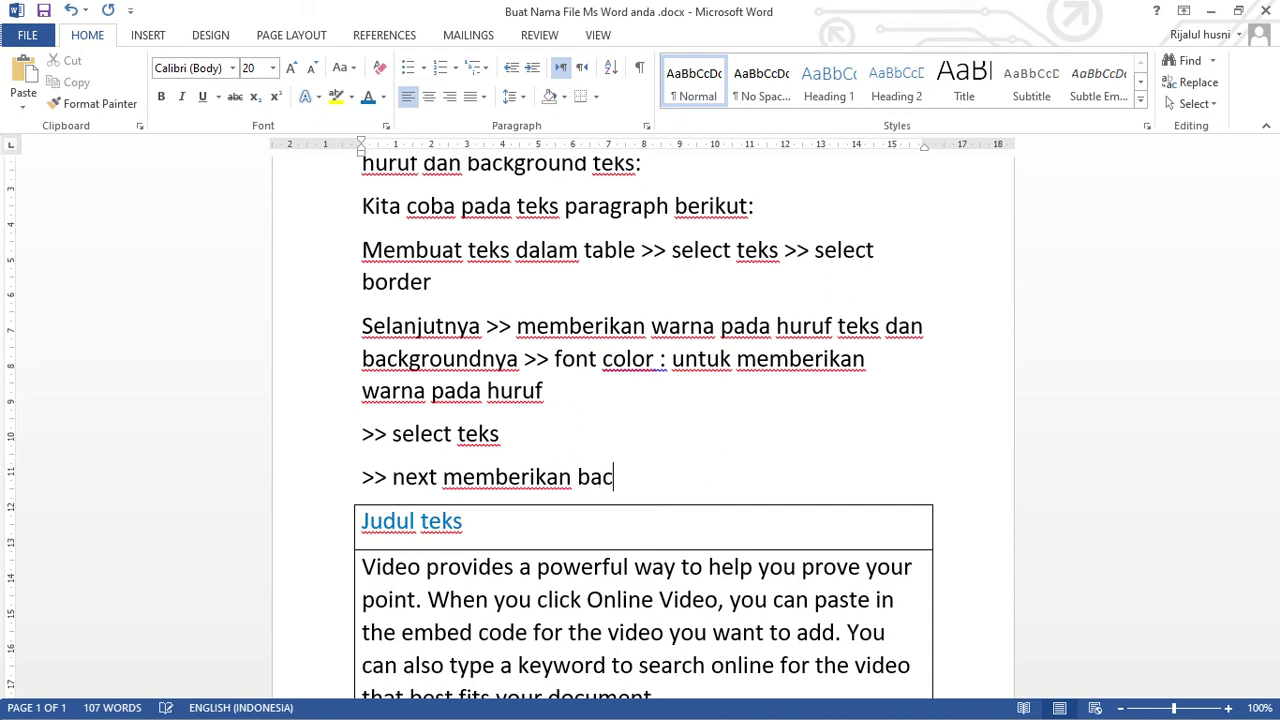
key("BackSpace")
key("BackSpace")
key("BackSpace")
type("warna ba")
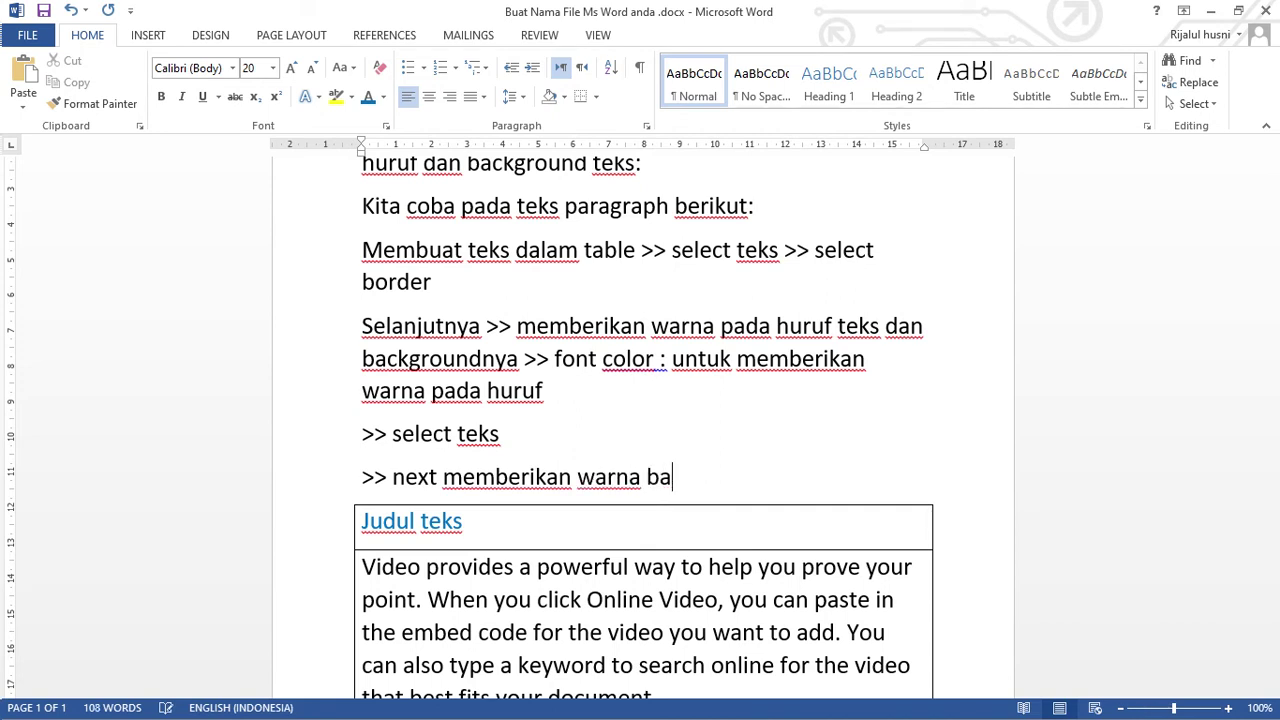
type("ckground")
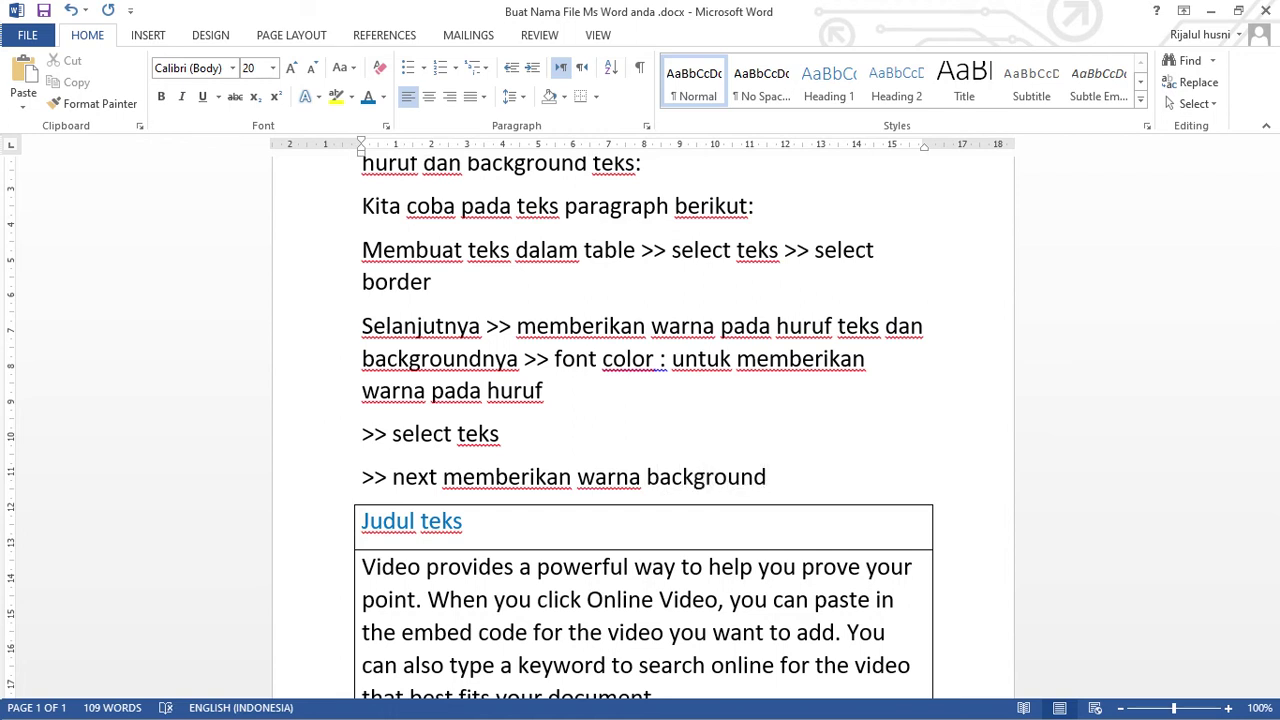
scroll(546, 423, "down", 3)
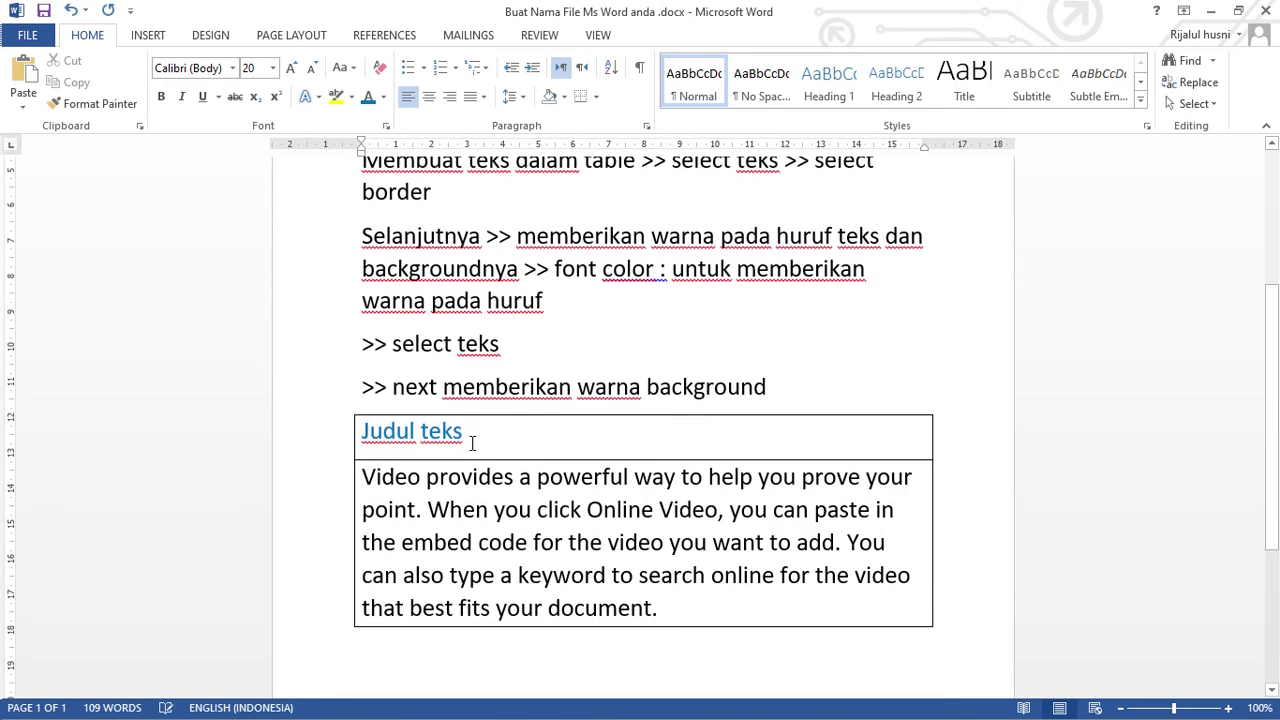
left_click(490, 430)
left_click(364, 430)
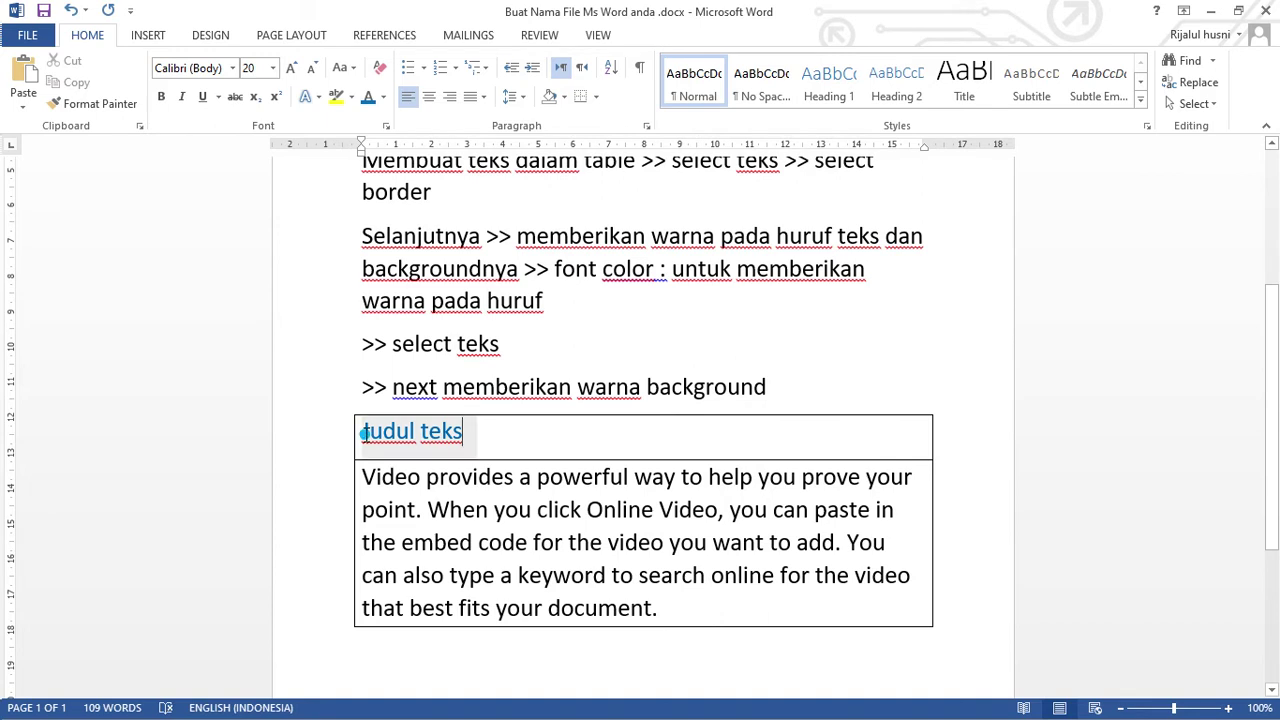
left_click(351, 97)
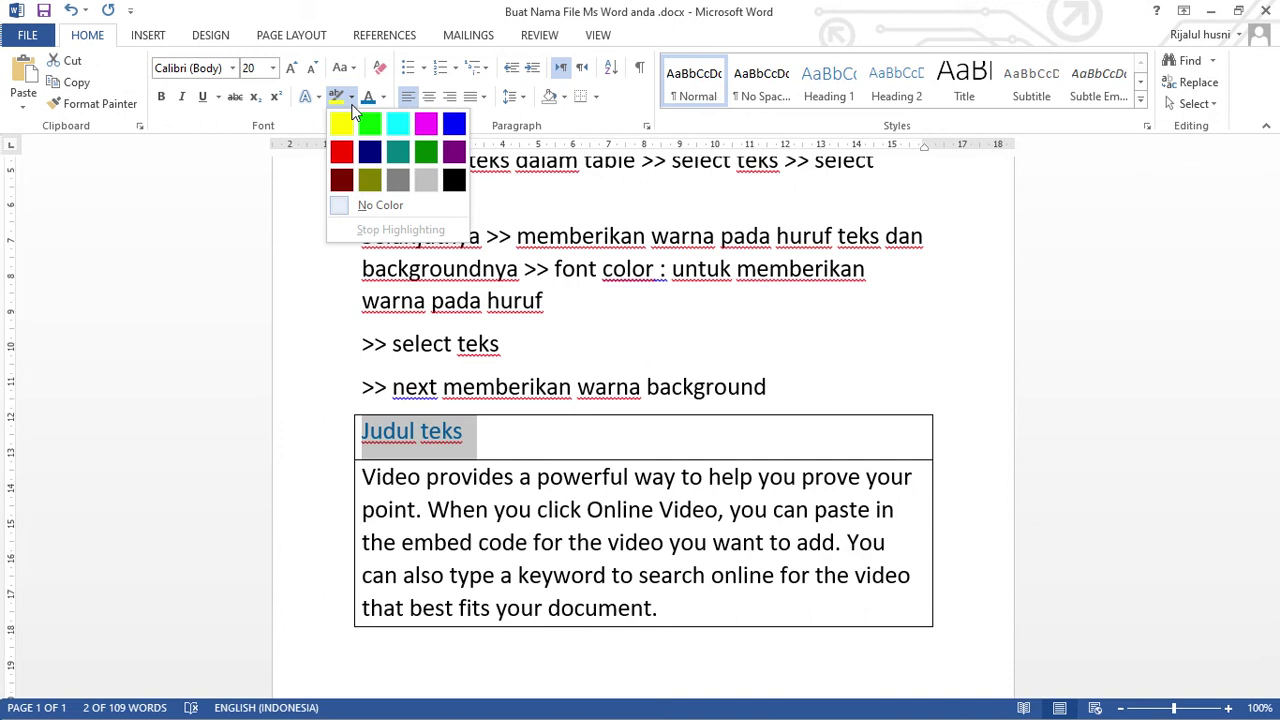
left_click(296, 177)
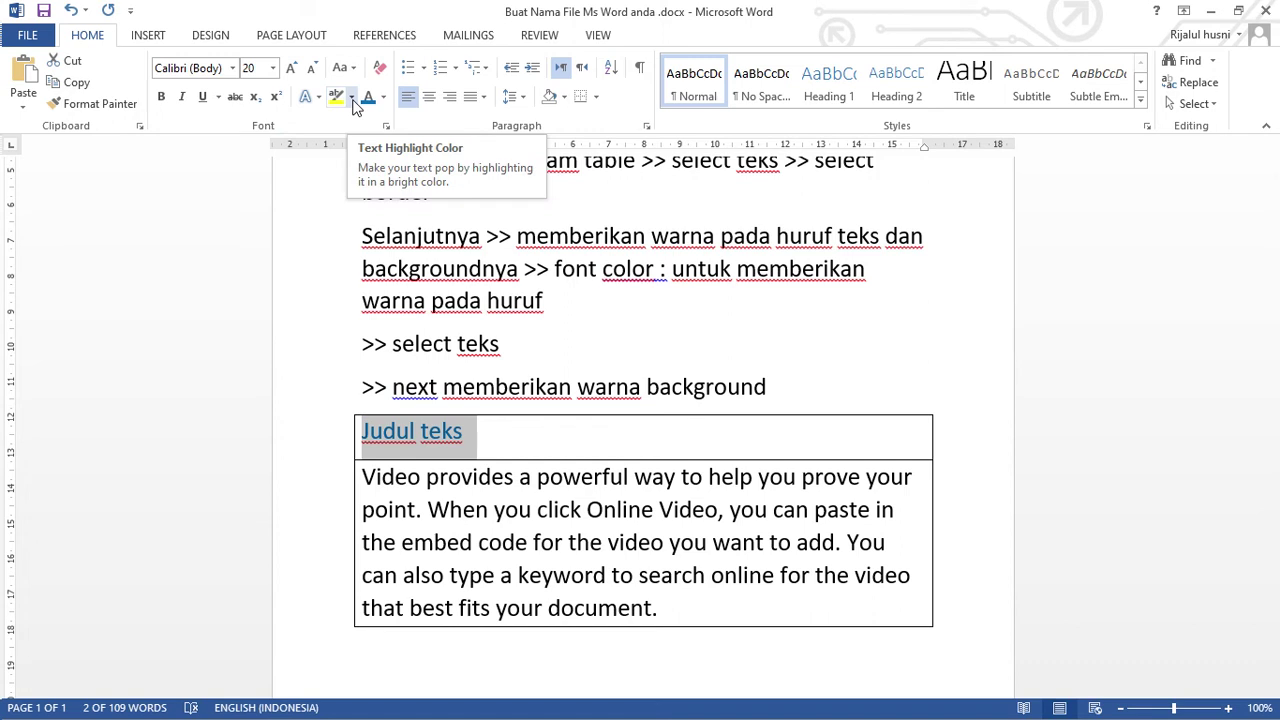
key("Left")
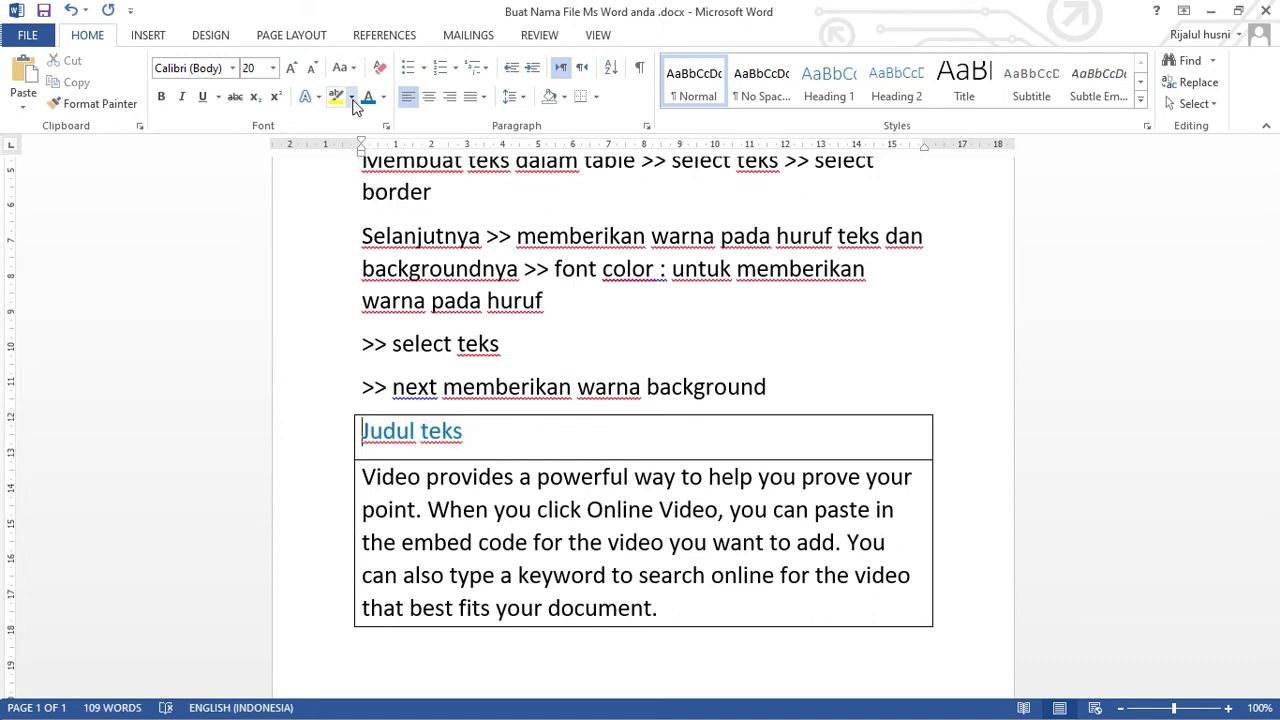
Extend the ">> next memberikan warna background" line with "dengan menggunakan text highlight color".
left_click(812, 370)
left_click(802, 378)
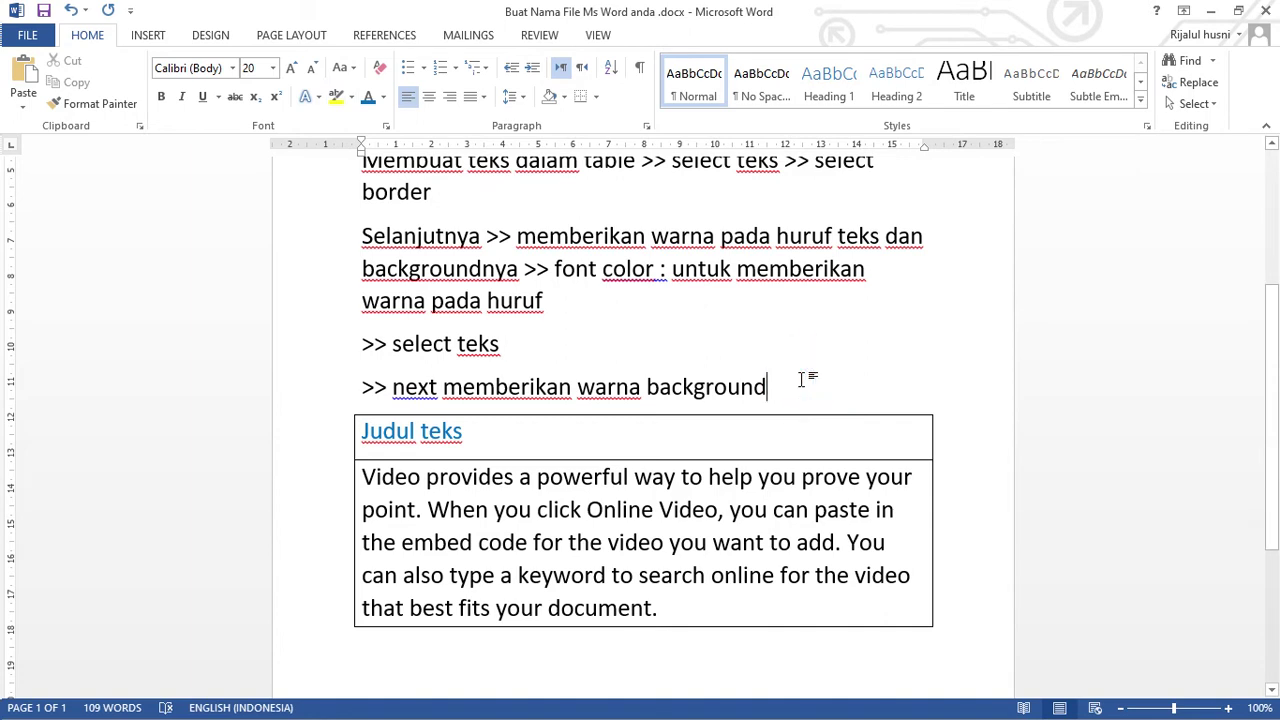
type("dengan menggunakan te")
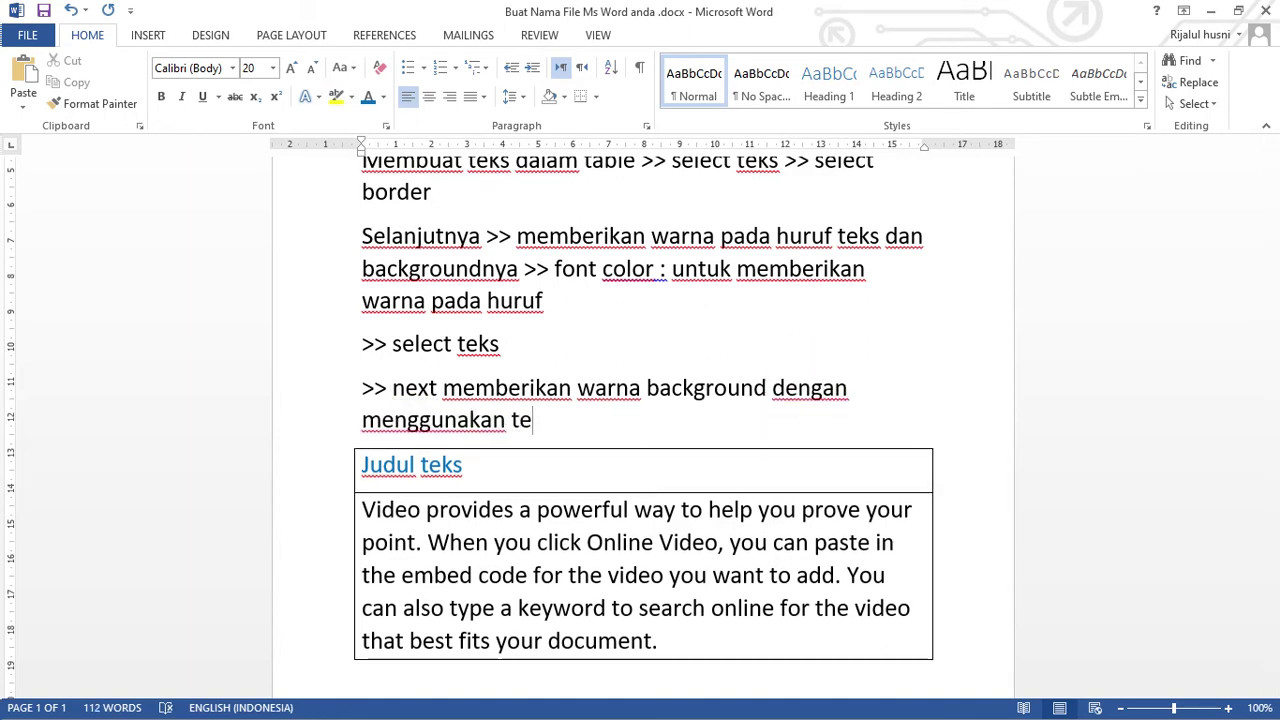
type("xk")
key("BackSpace")
key("BackSpace")
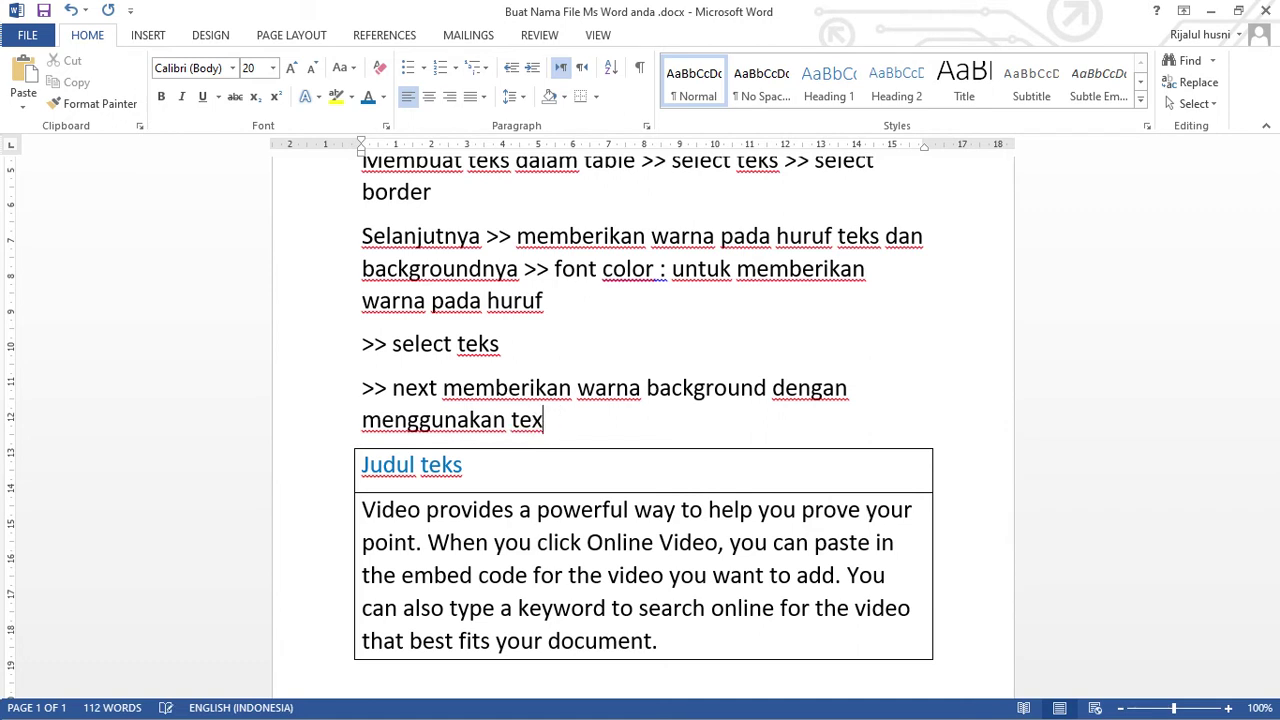
type("t higlig")
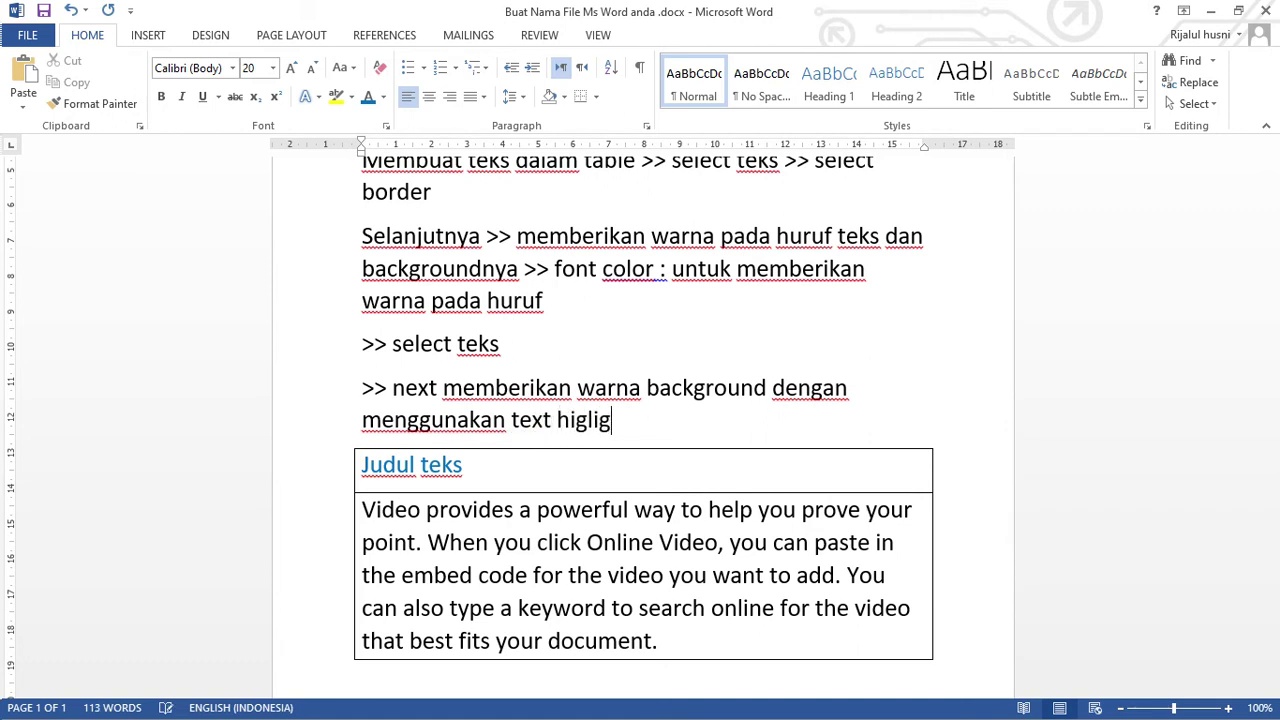
key("BackSpace")
key("BackSpace")
key("BackSpace")
type("g")
key("BackSpace")
type("hl")
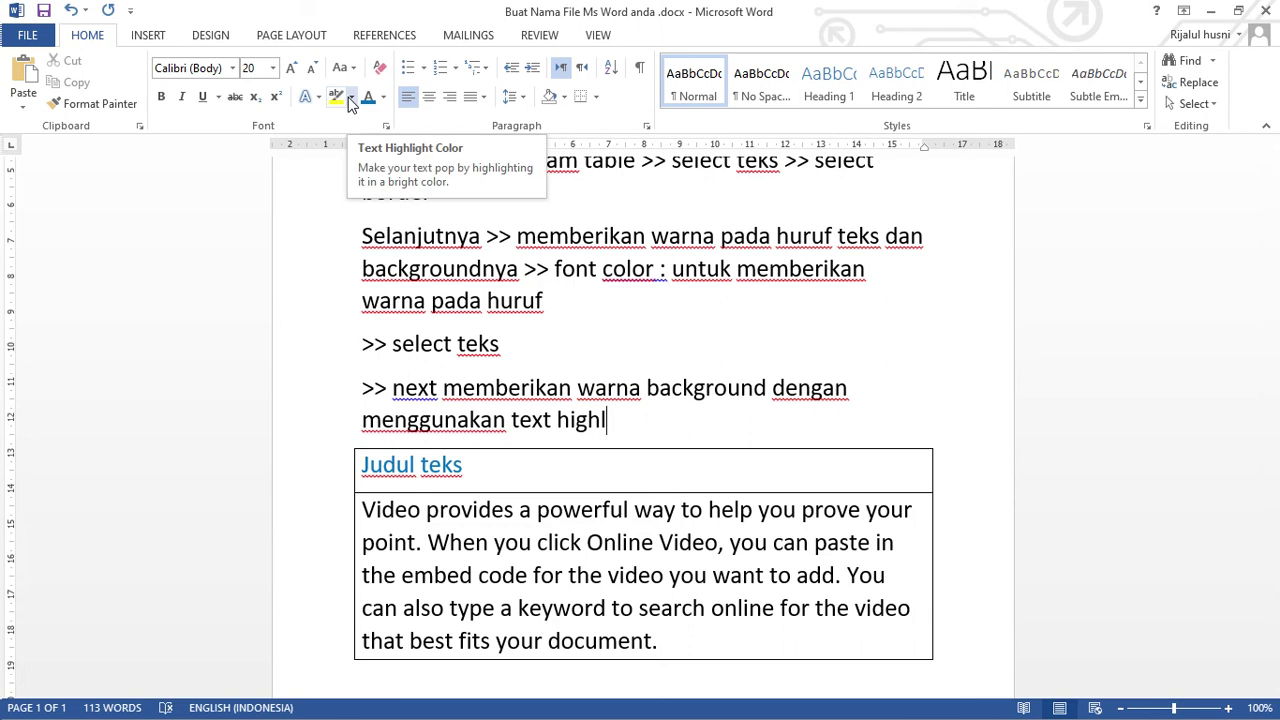
type("ight")
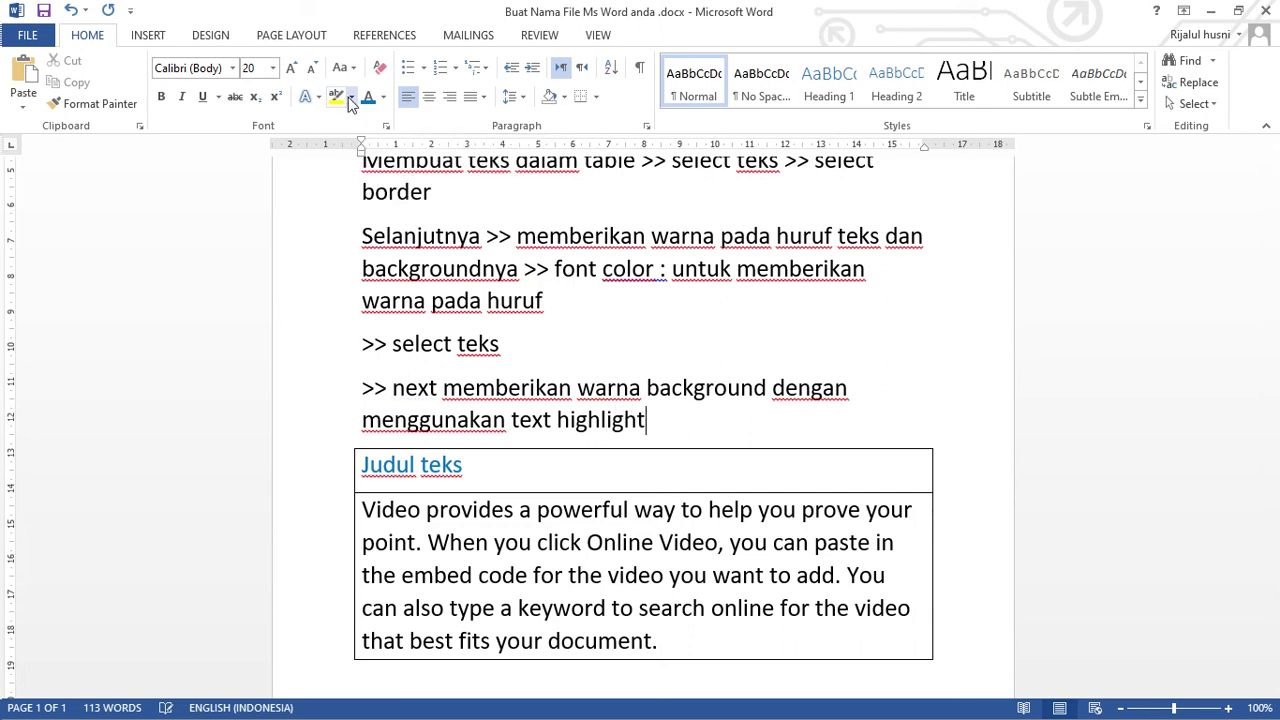
type(" color")
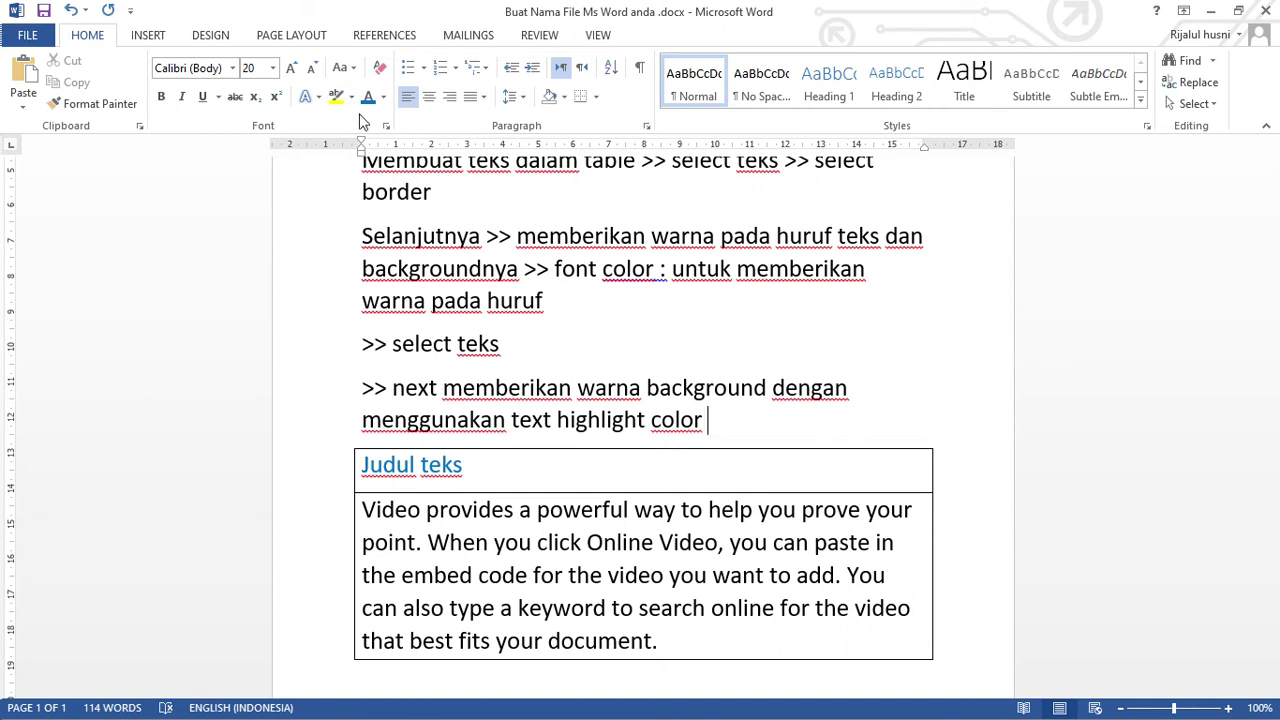
Add the line ">>select teks terlebih dahulu" between the text highlight color line and the bordered title.
type(">>")
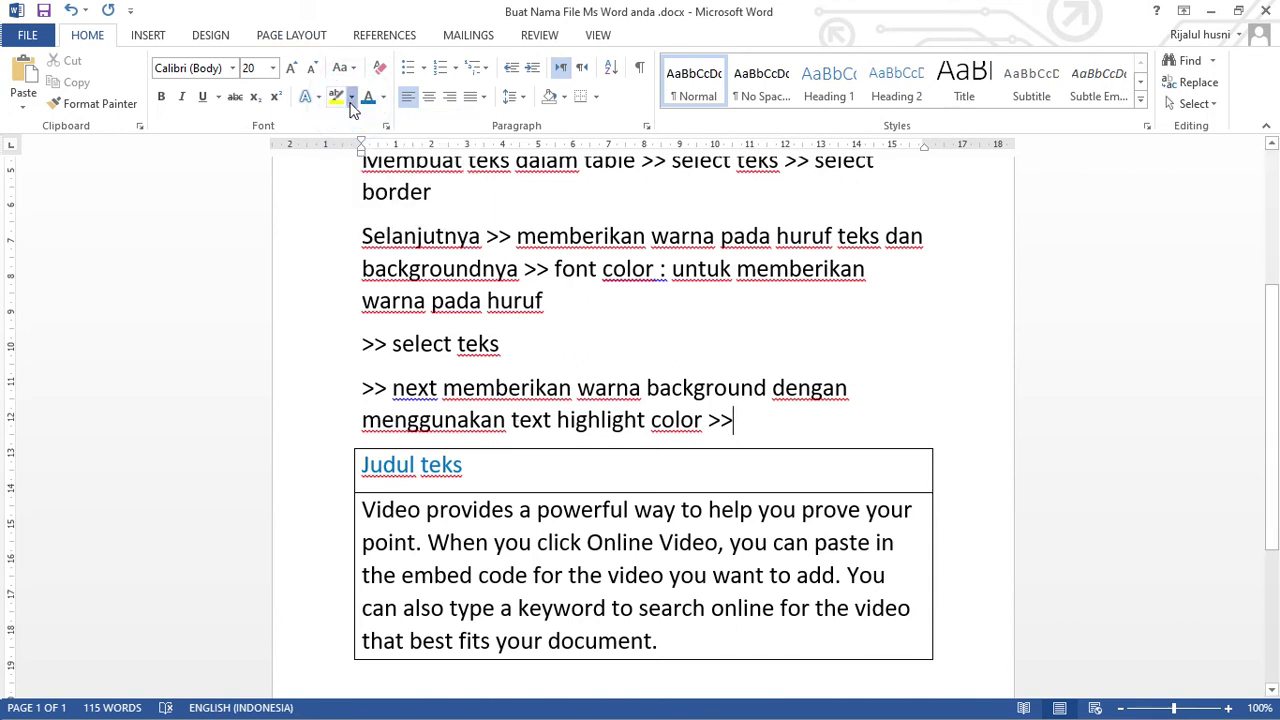
left_click(350, 99)
left_click(762, 418)
key("Return")
key("Right")
key("Right")
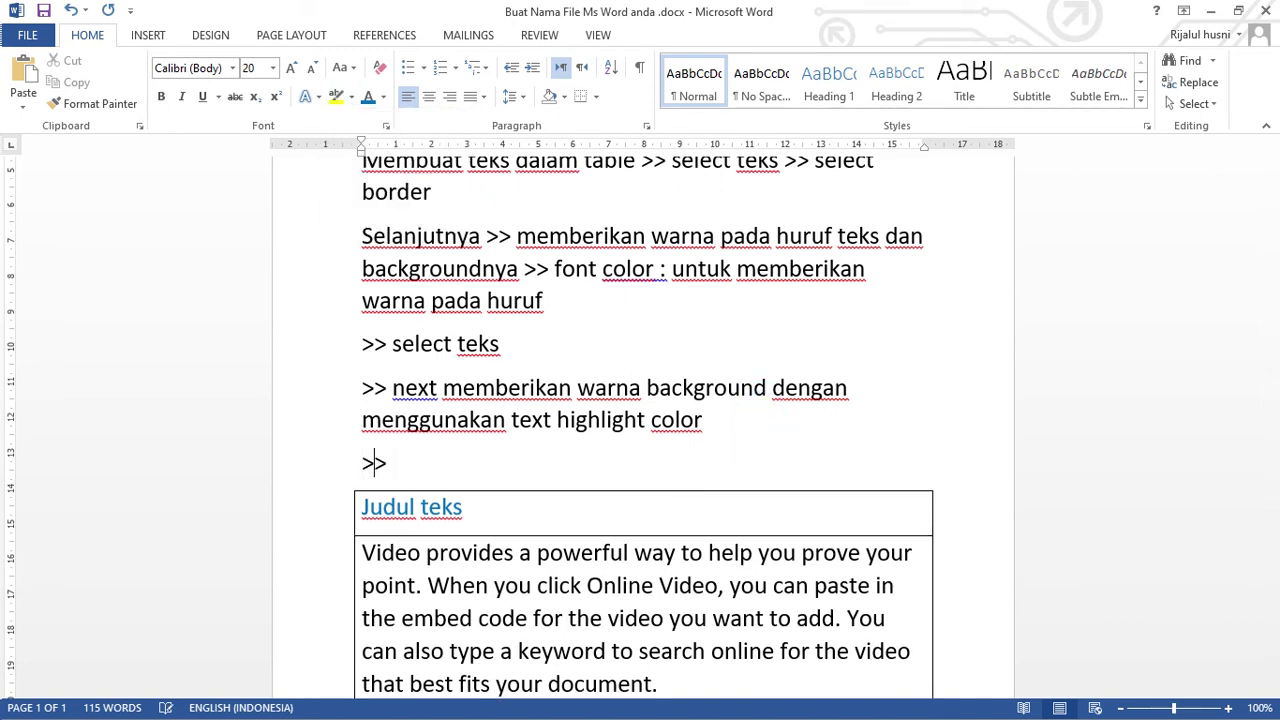
type("selv")
key("BackSpace")
key("BackSpace")
type("lect teks")
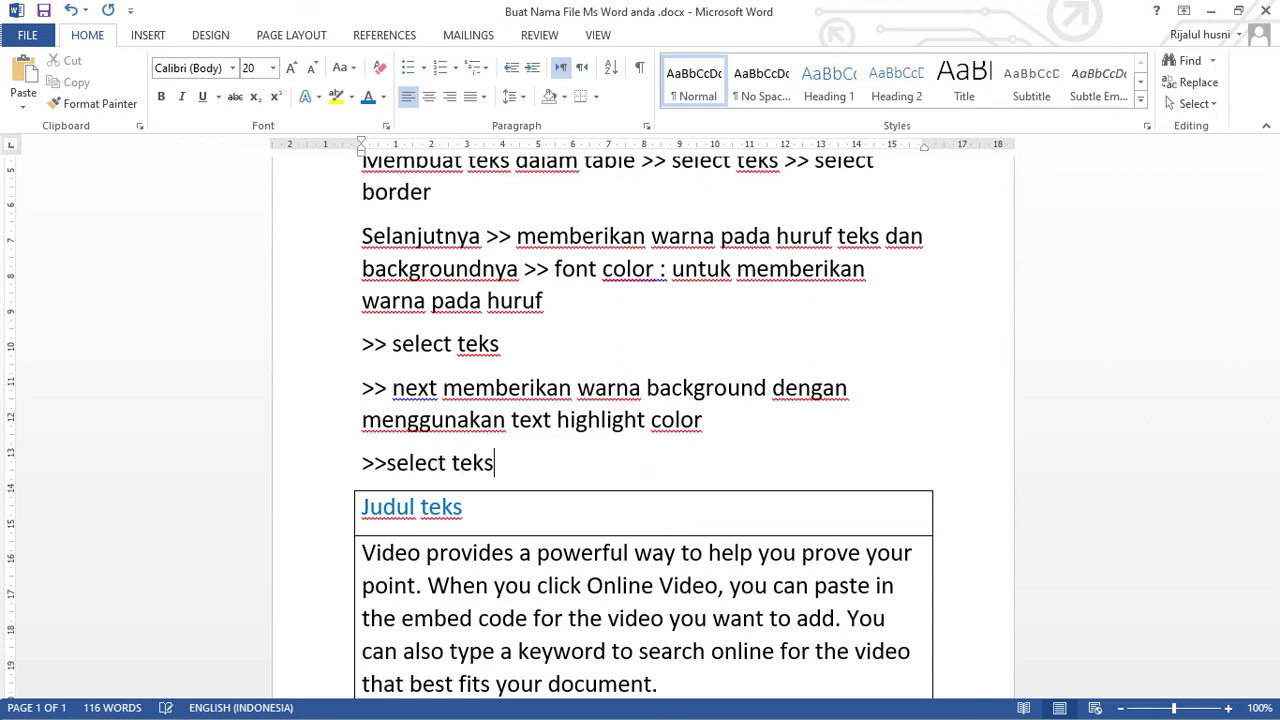
type(" rt")
key("BackSpace")
key("BackSpace")
type("te")
type("rlebih")
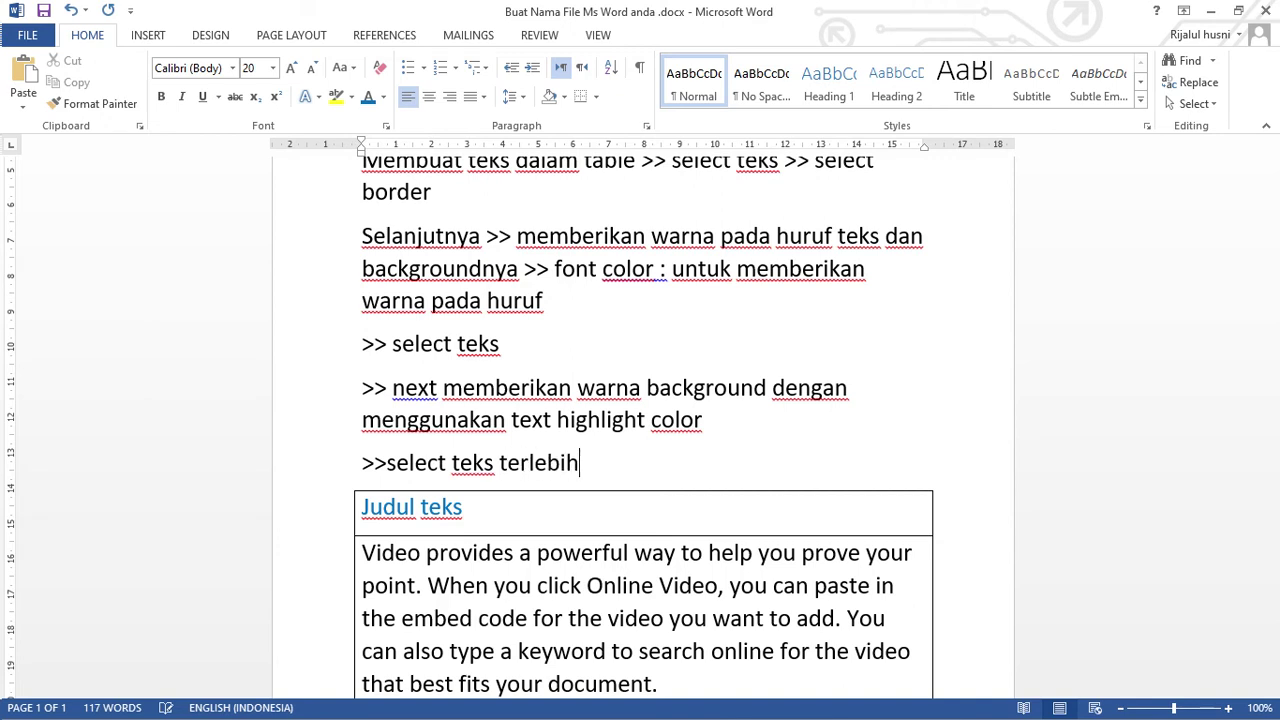
type(" dahulu")
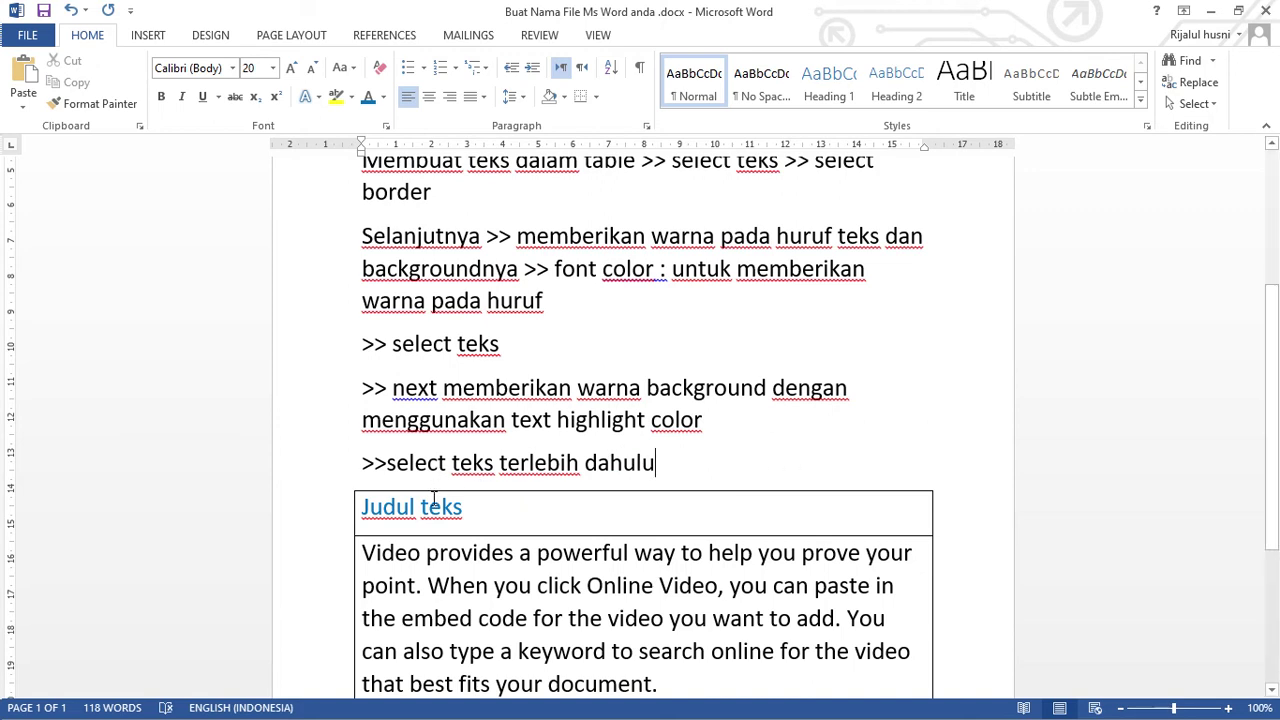
Highlight the whole sample paragraph under "Judul teks" in turquoise.
scroll(500, 520, "down", 3)
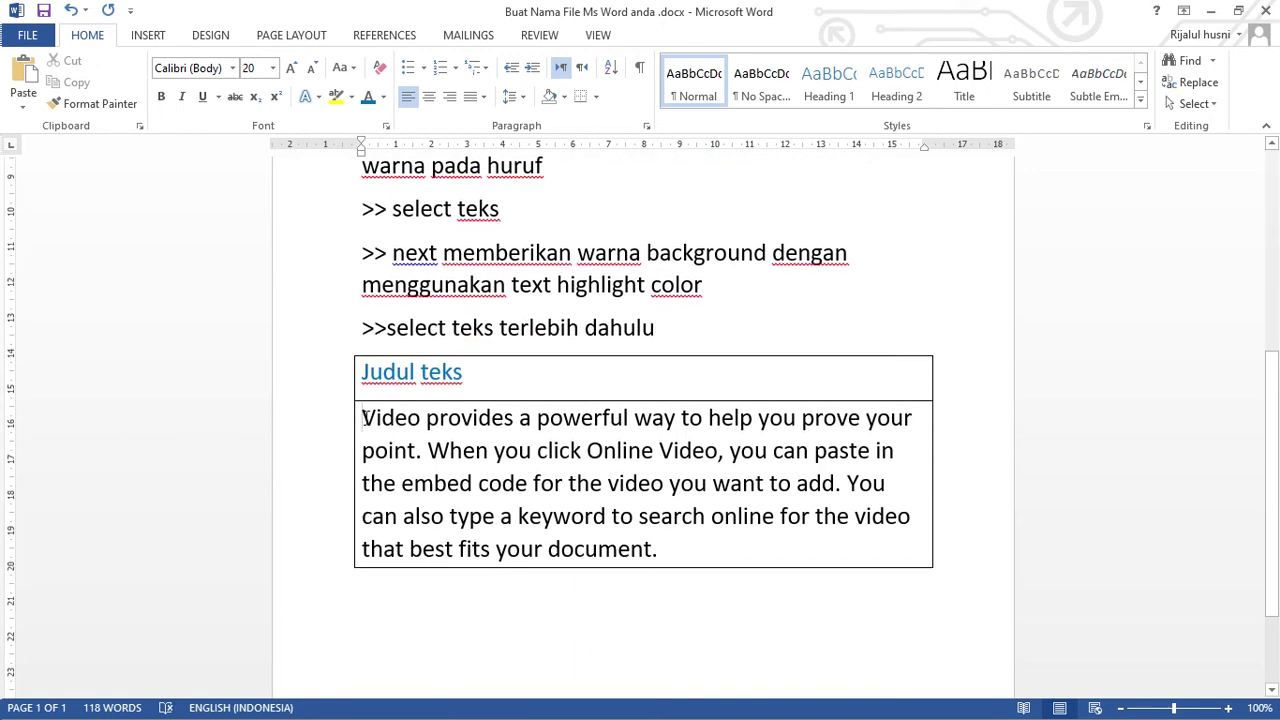
left_click_drag(362, 418, 680, 556)
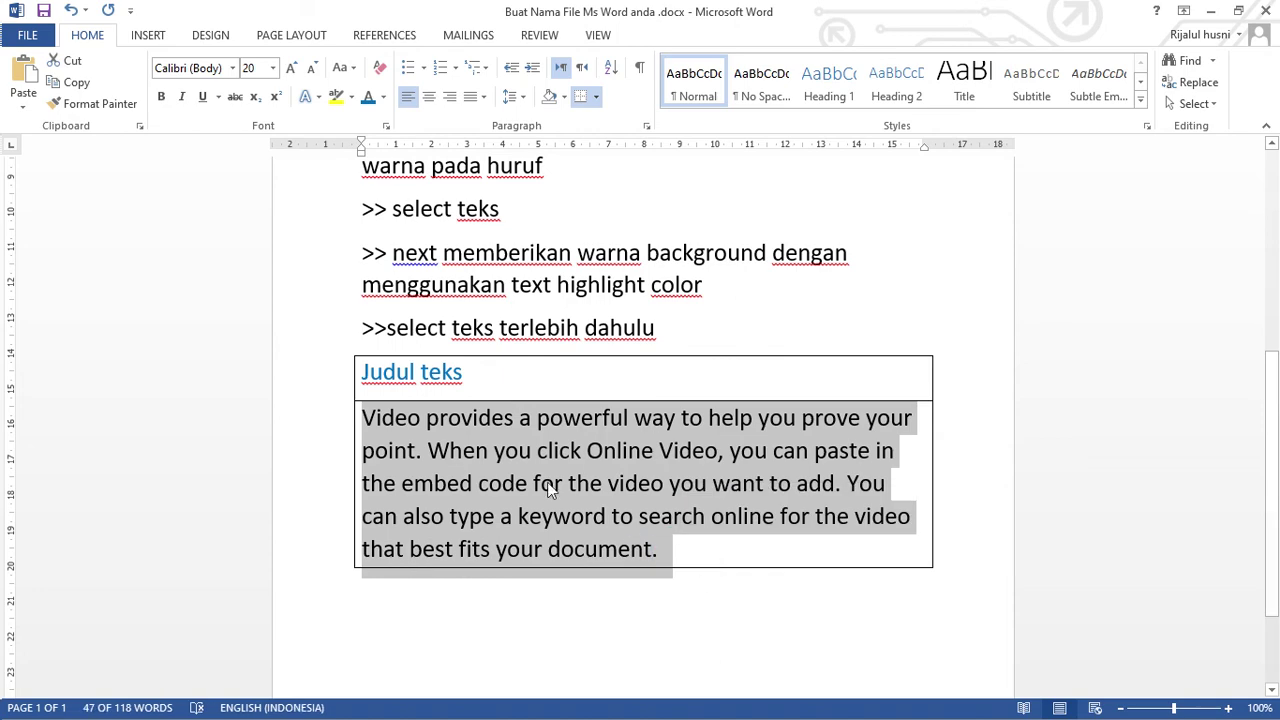
left_click(352, 97)
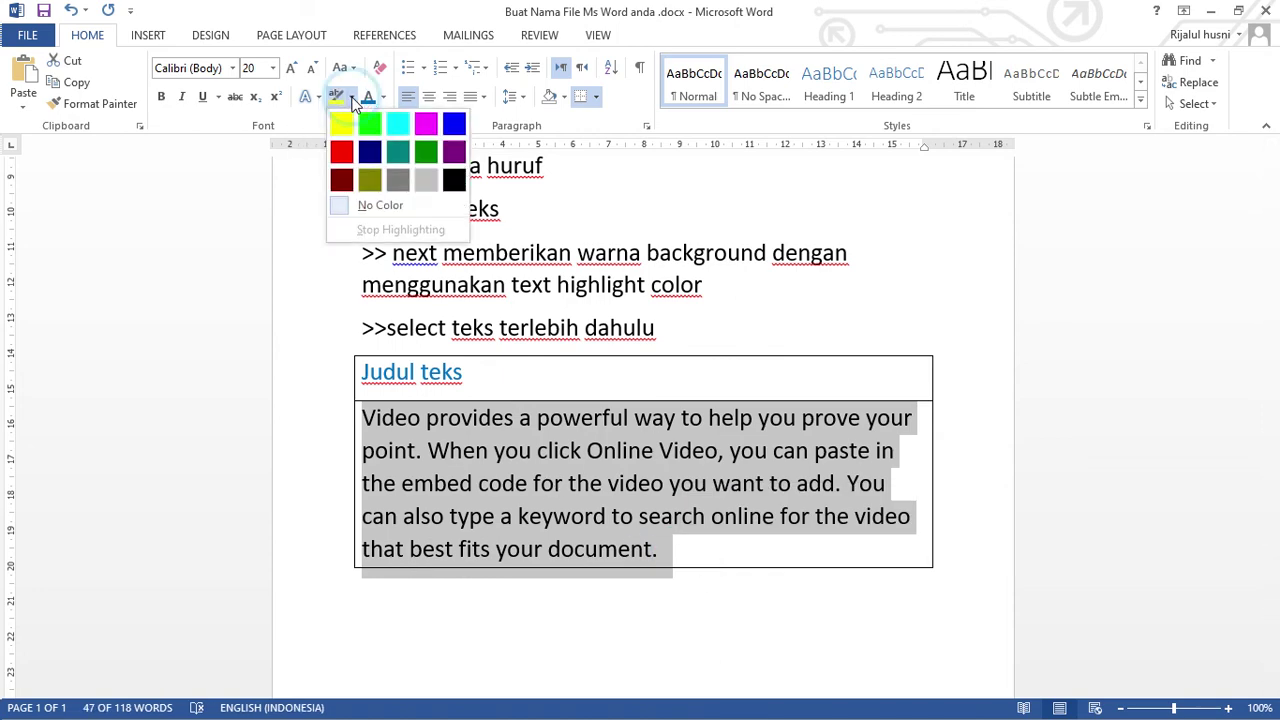
left_click(405, 127)
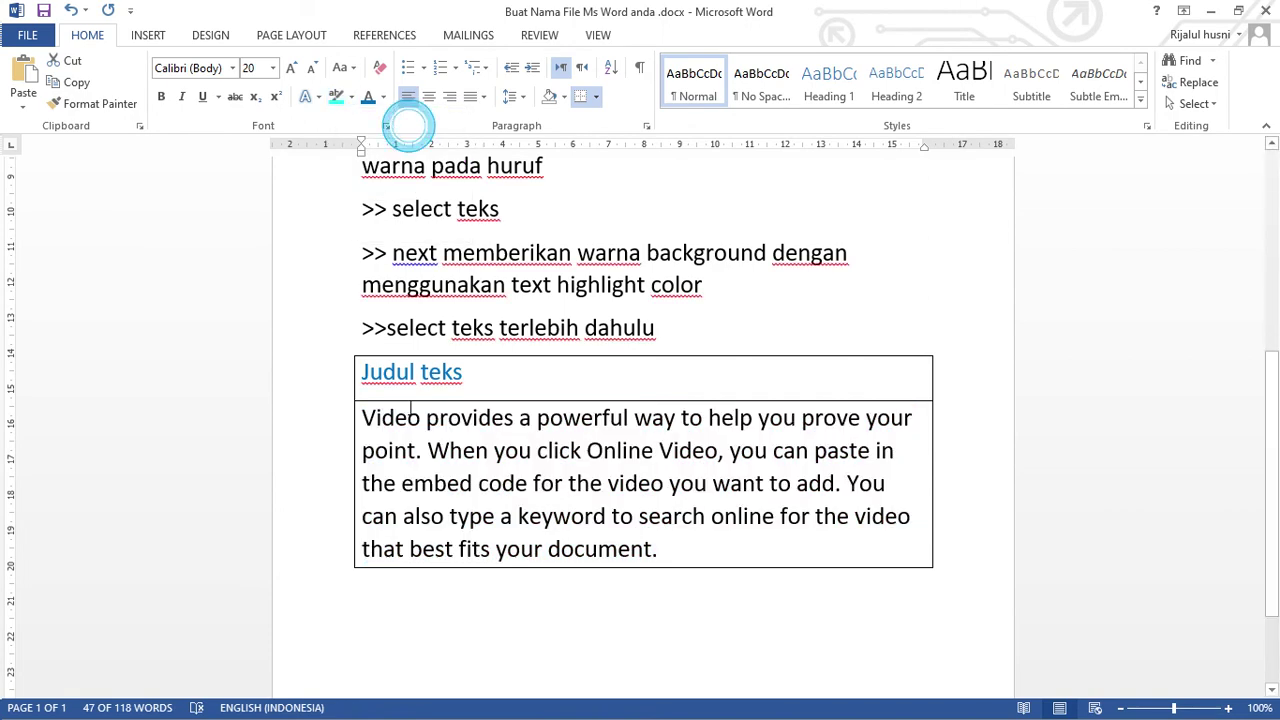
left_click(563, 374)
left_click(676, 530)
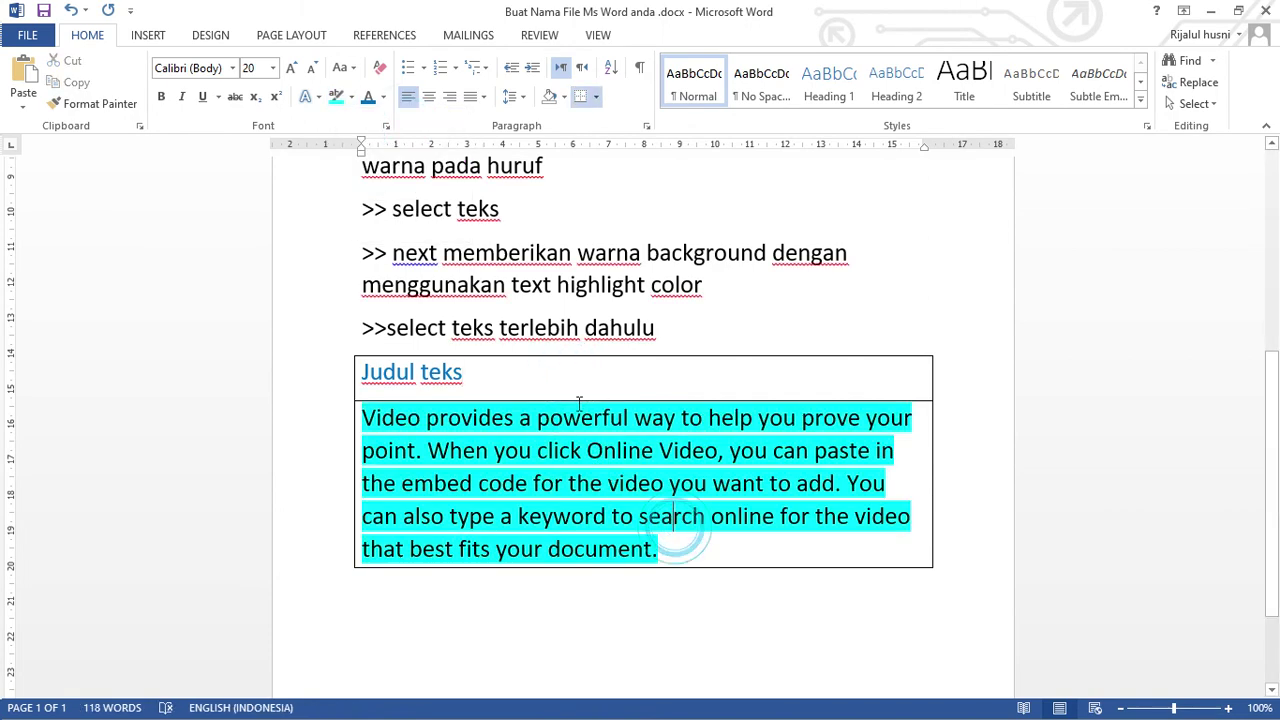
Set the turquoise-highlighted sample paragraph in the table to 1,0 line spacing and justify it.
left_click(676, 331)
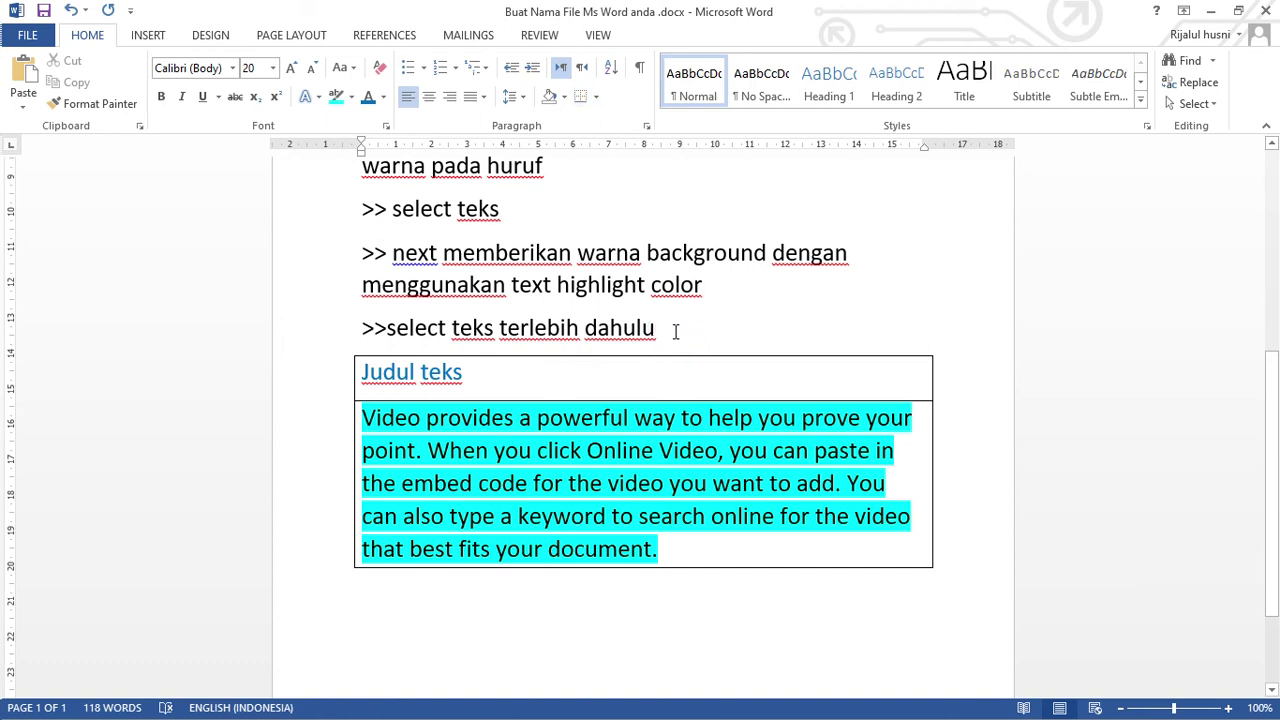
left_click(670, 553)
left_click(362, 417)
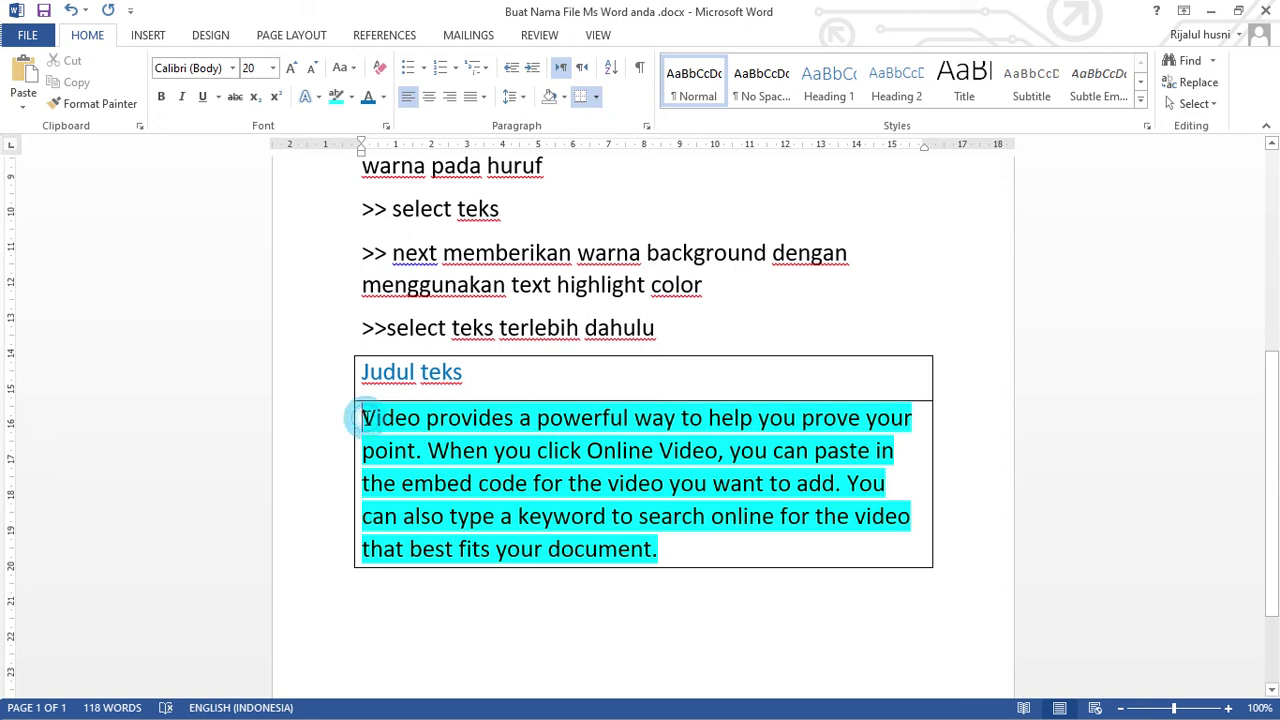
left_click(668, 550, "shift")
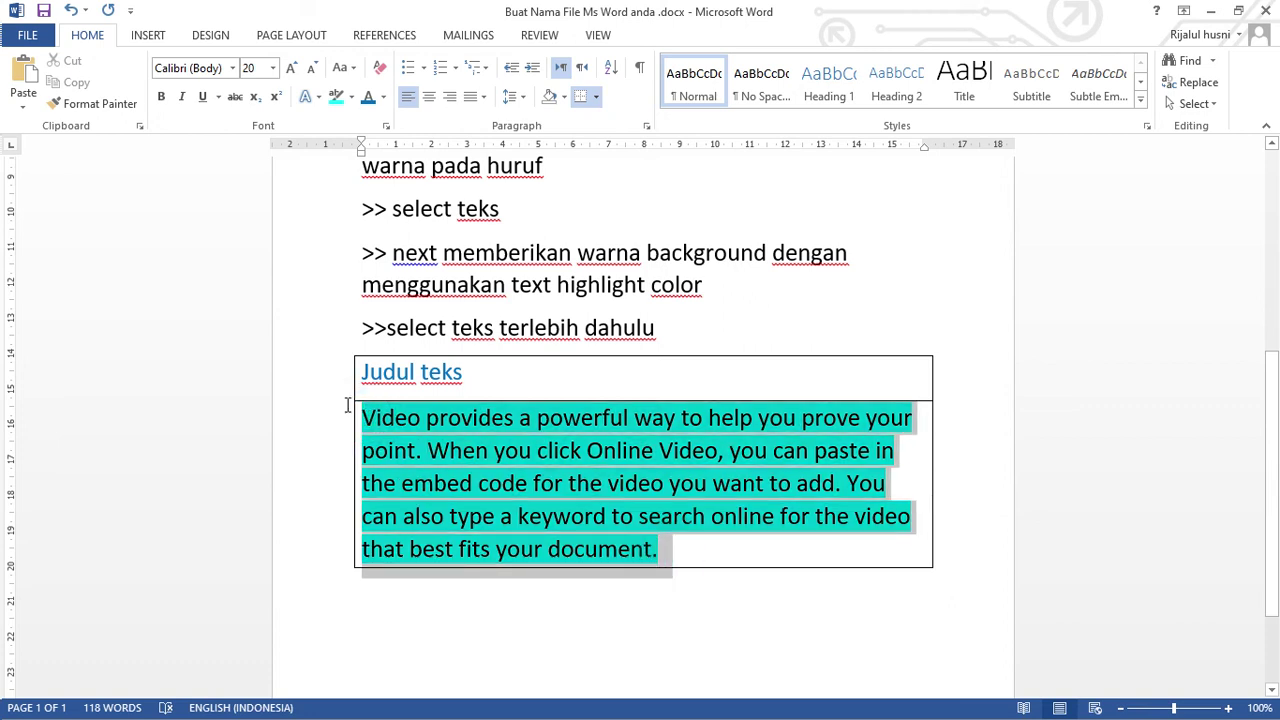
left_click(514, 99)
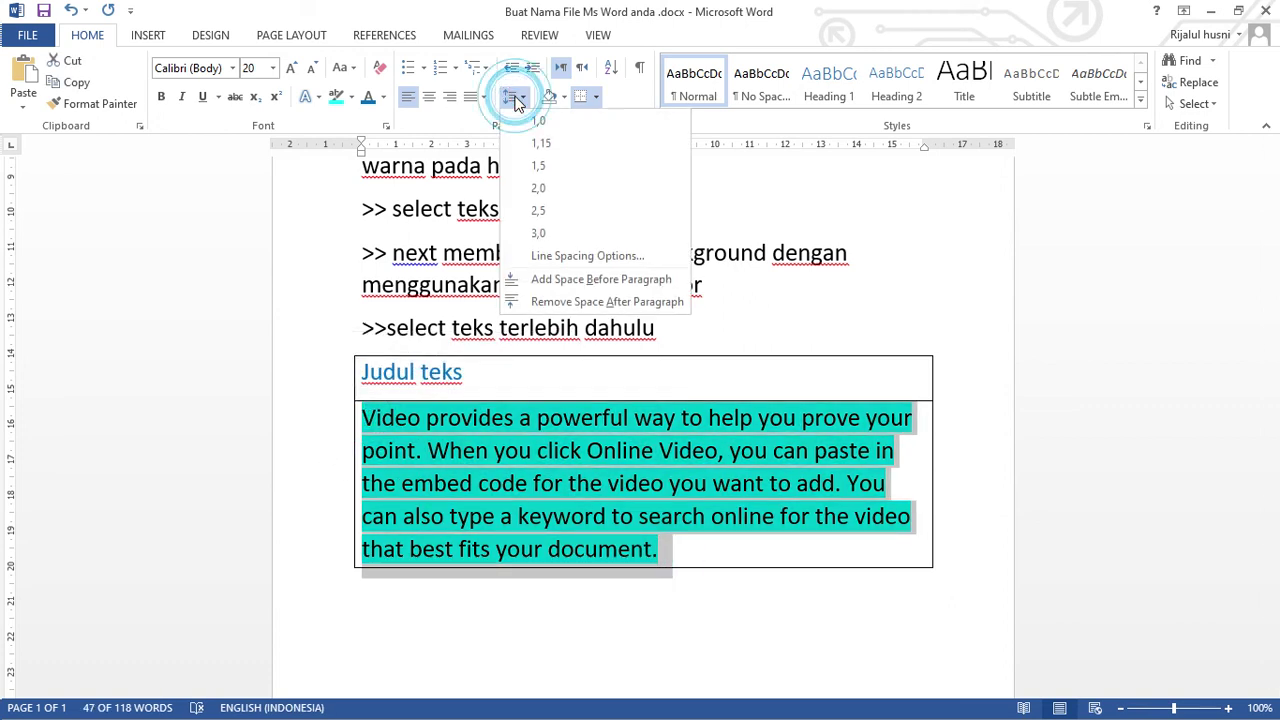
left_click(540, 122)
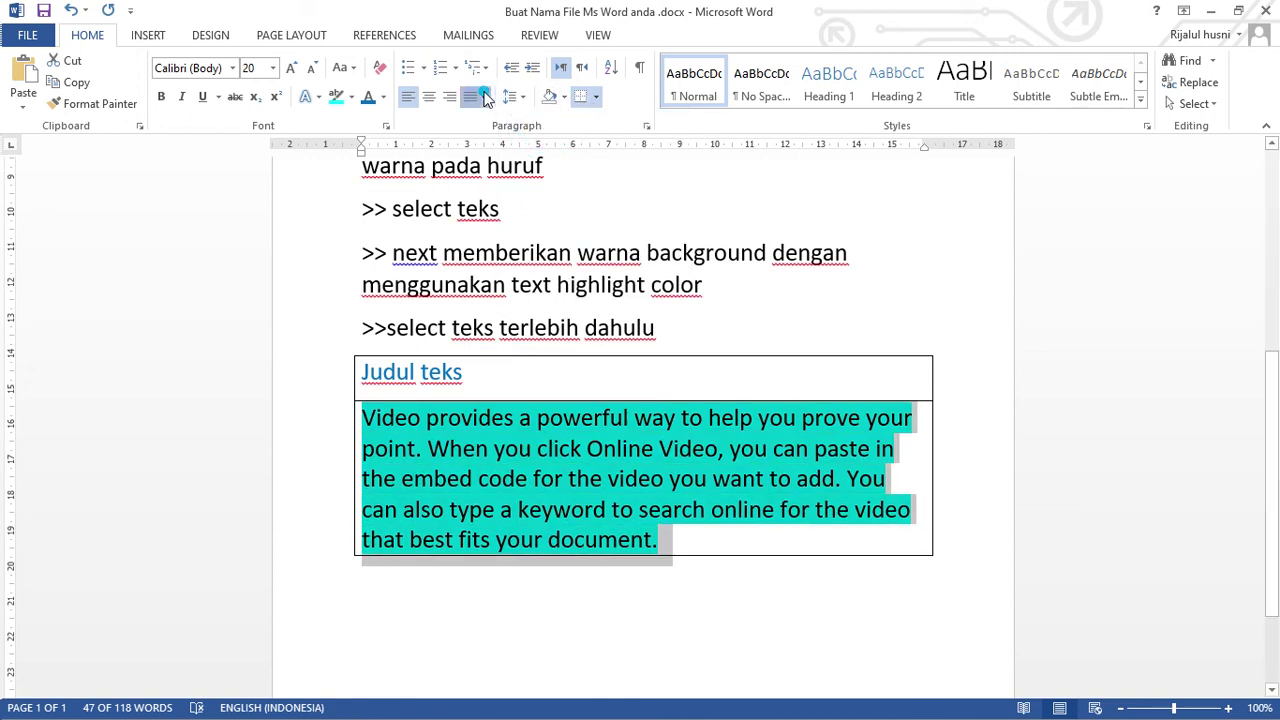
left_click(483, 96)
left_click(505, 121)
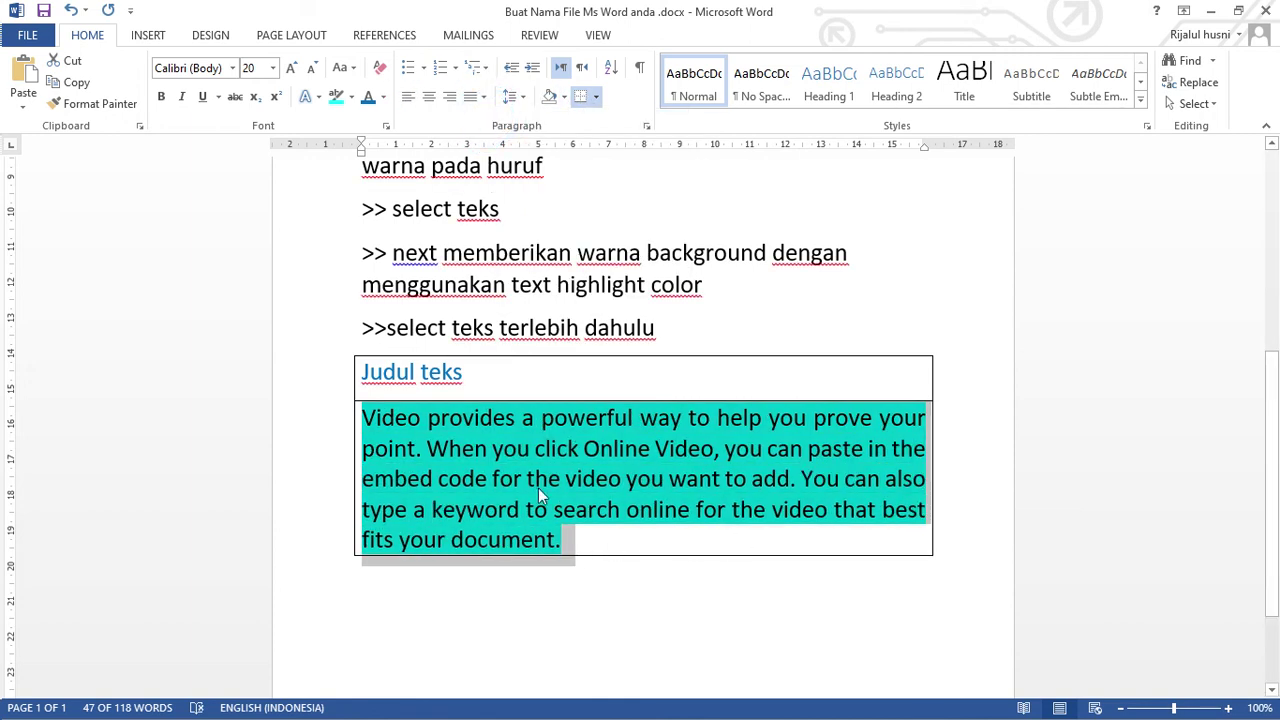
Change the font of the table title "Judul teks" to Andalus.
left_click(478, 372)
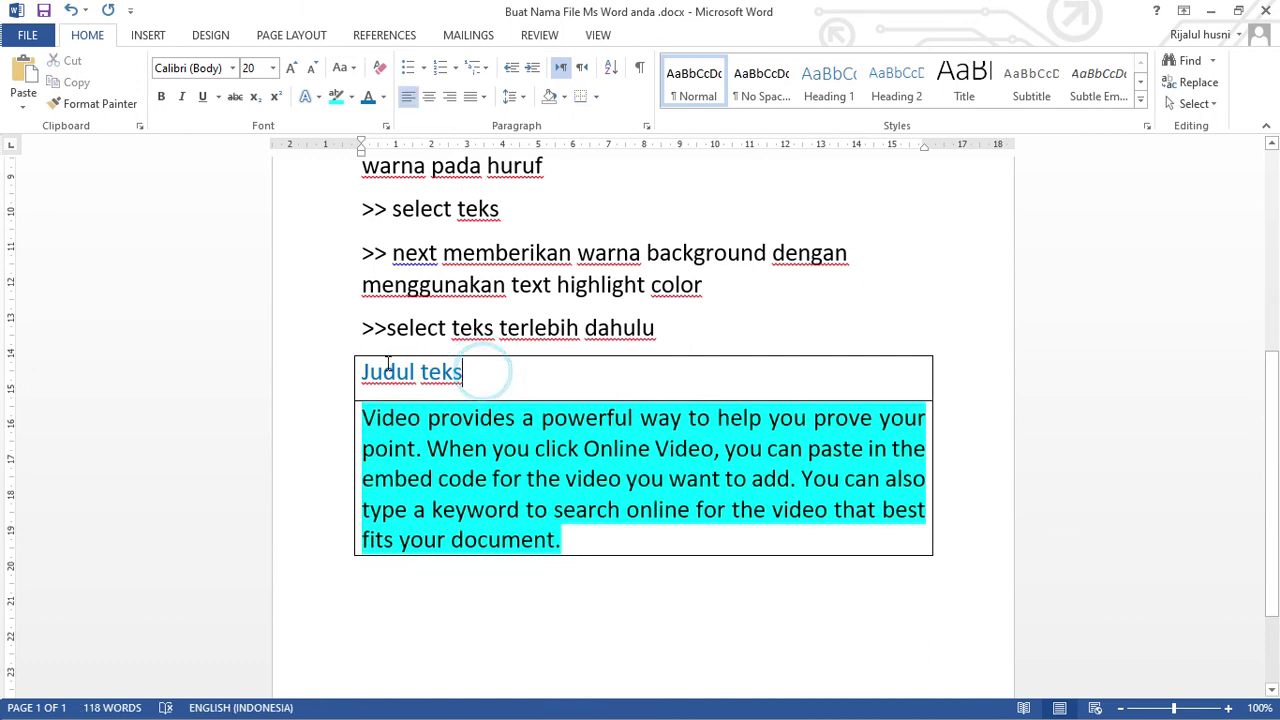
left_click(363, 372)
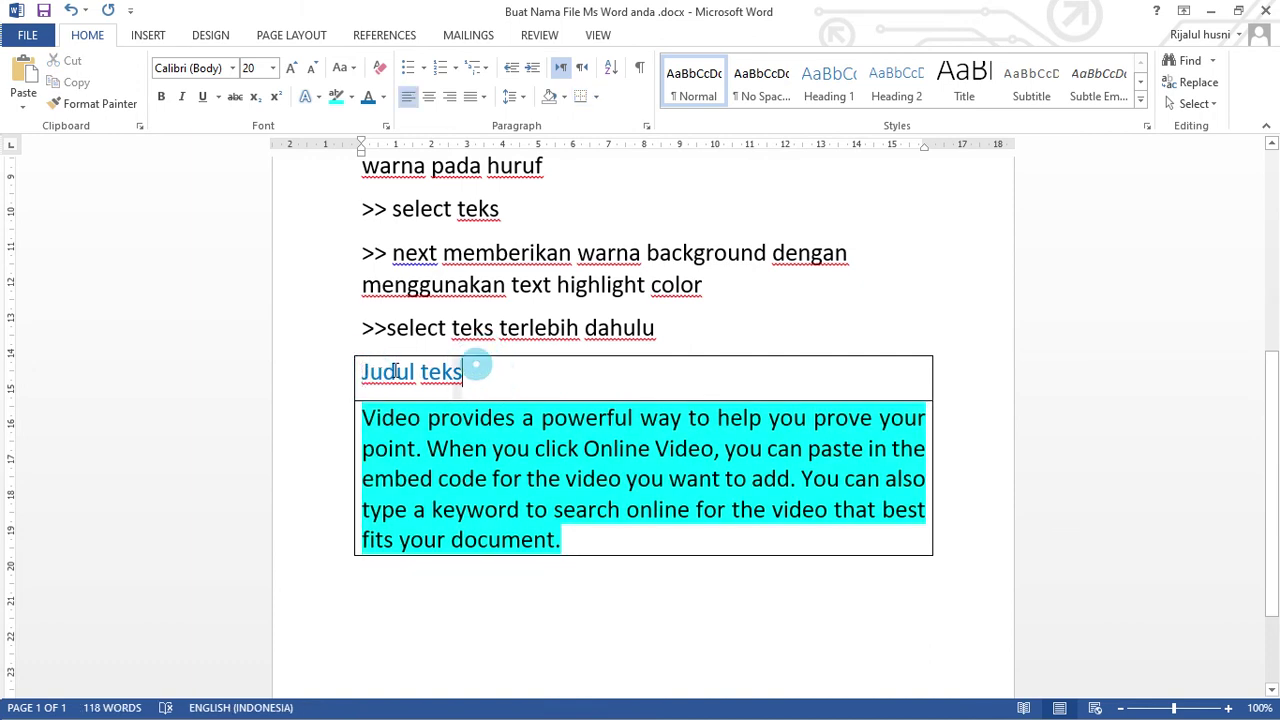
left_click_drag(478, 372, 361, 372)
left_click(233, 68)
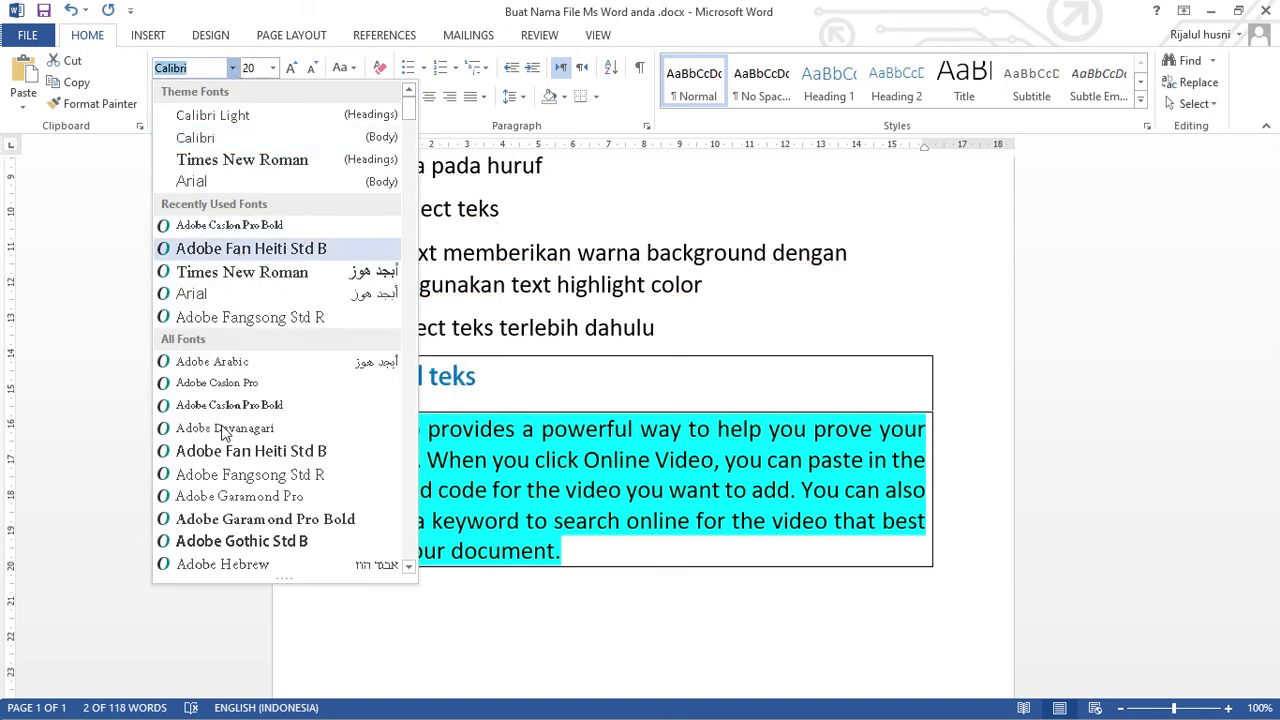
scroll(227, 440, "down", 5)
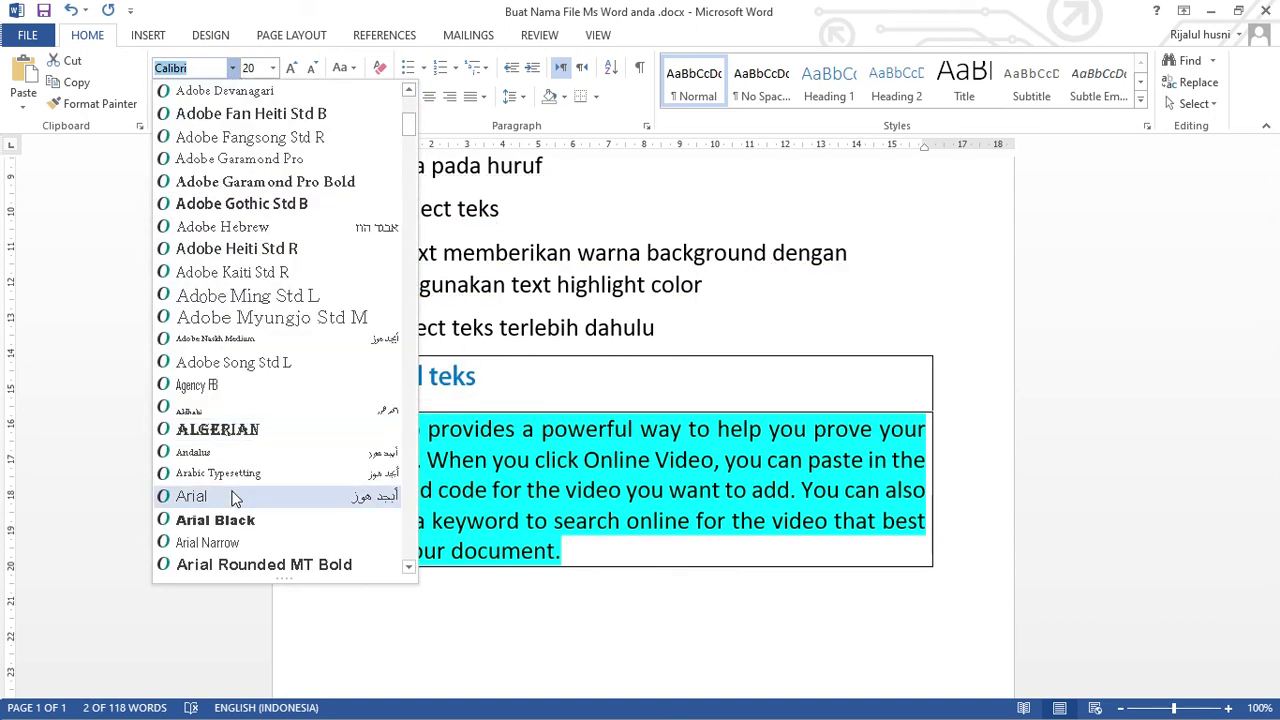
left_click(222, 453)
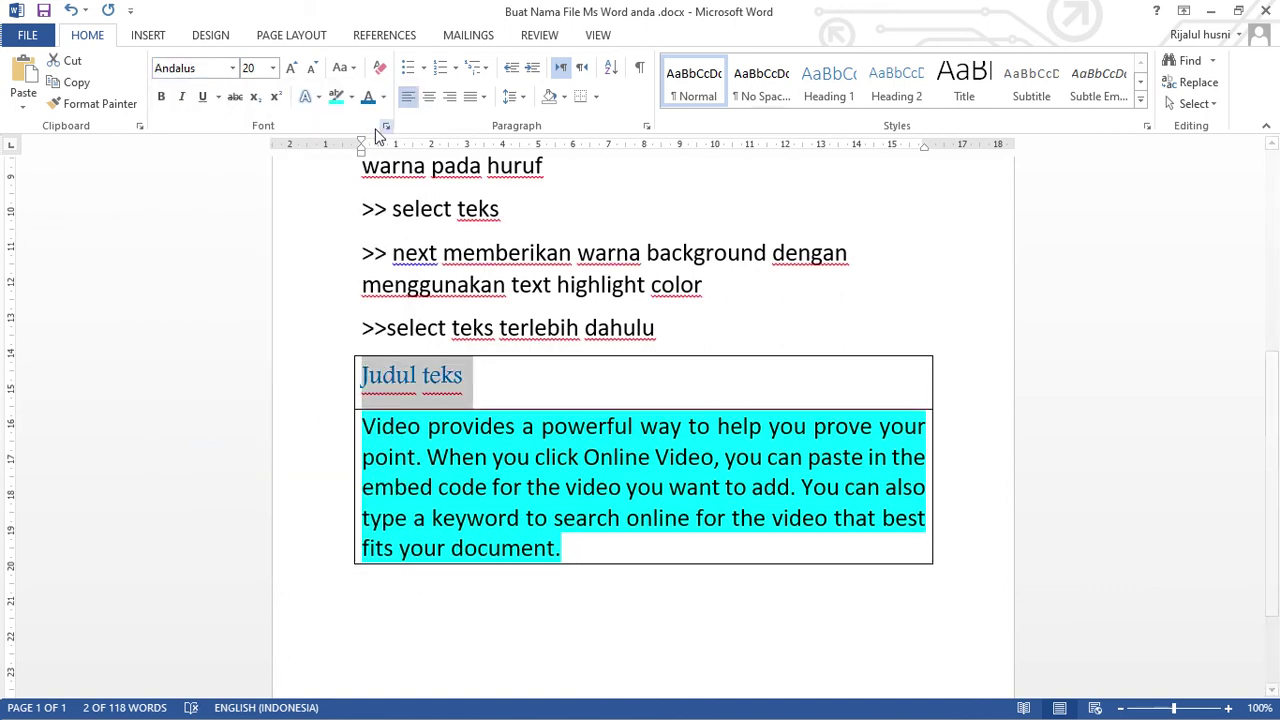
Change the font of the whole highlighted paragraph under "Judul teks" to Arno Pro.
left_click(580, 551)
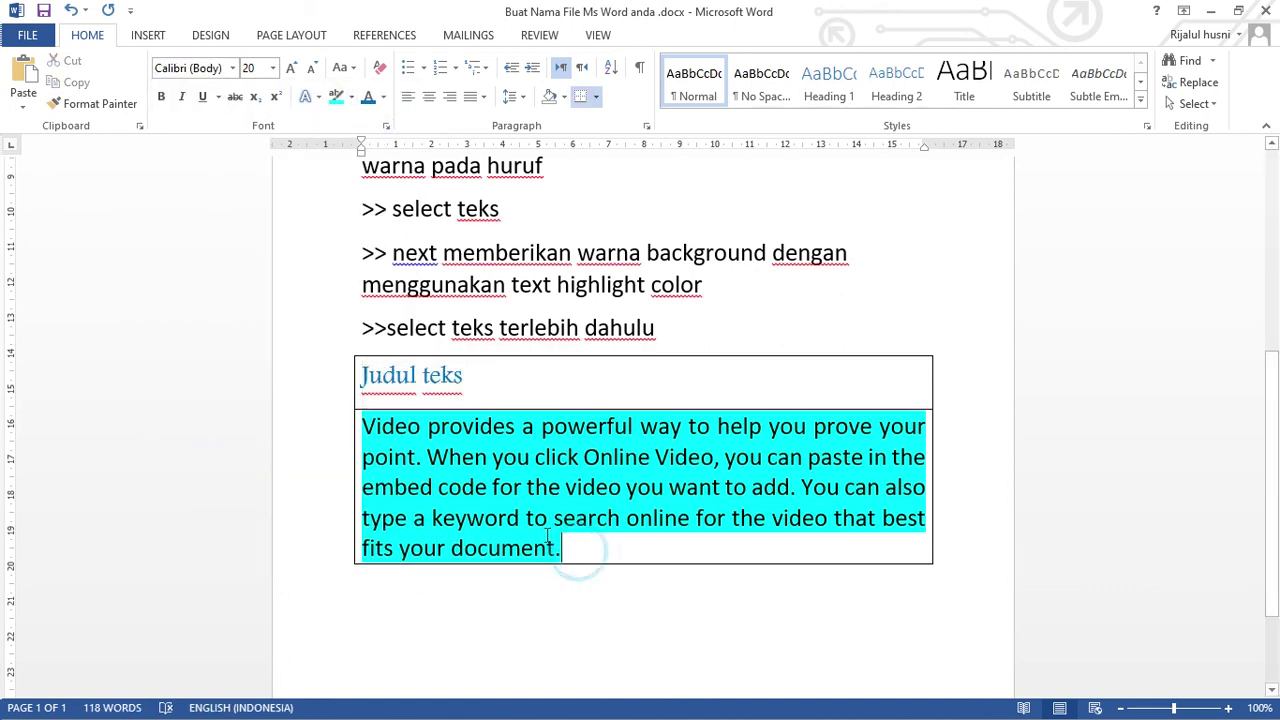
left_click(363, 424)
left_click_drag(363, 424, 568, 552)
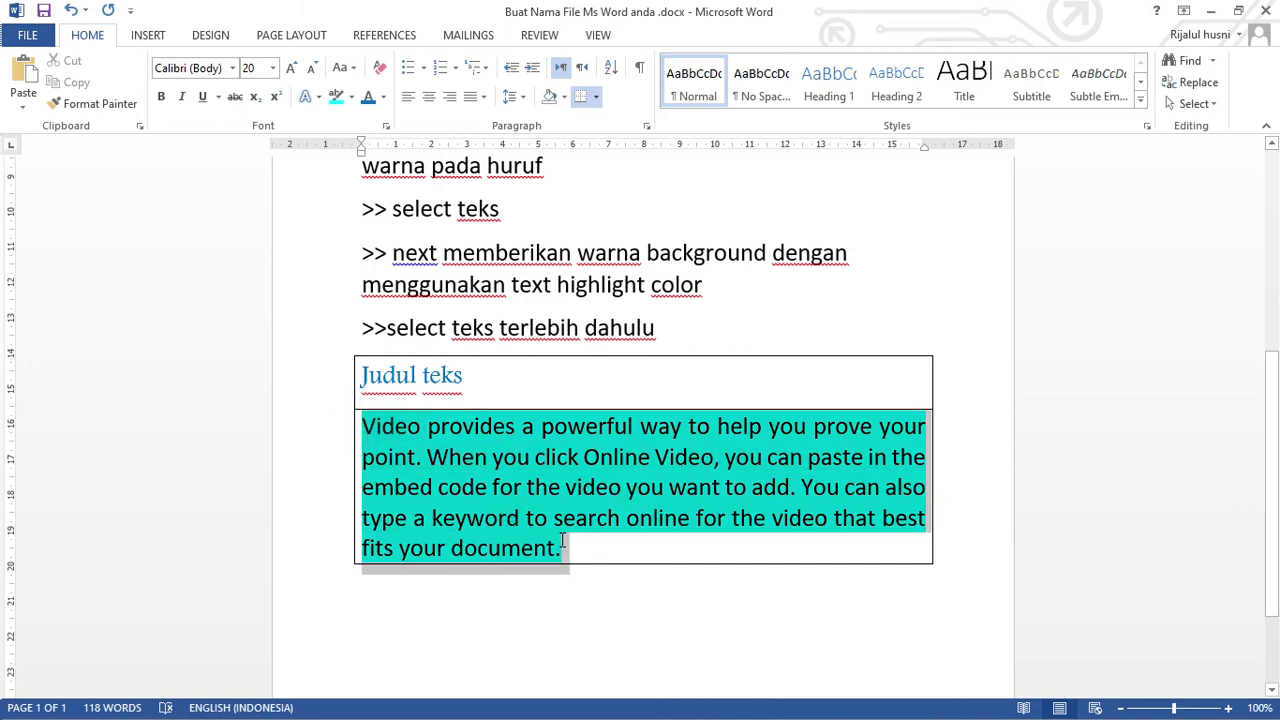
left_click(232, 67)
scroll(210, 290, "down", 4)
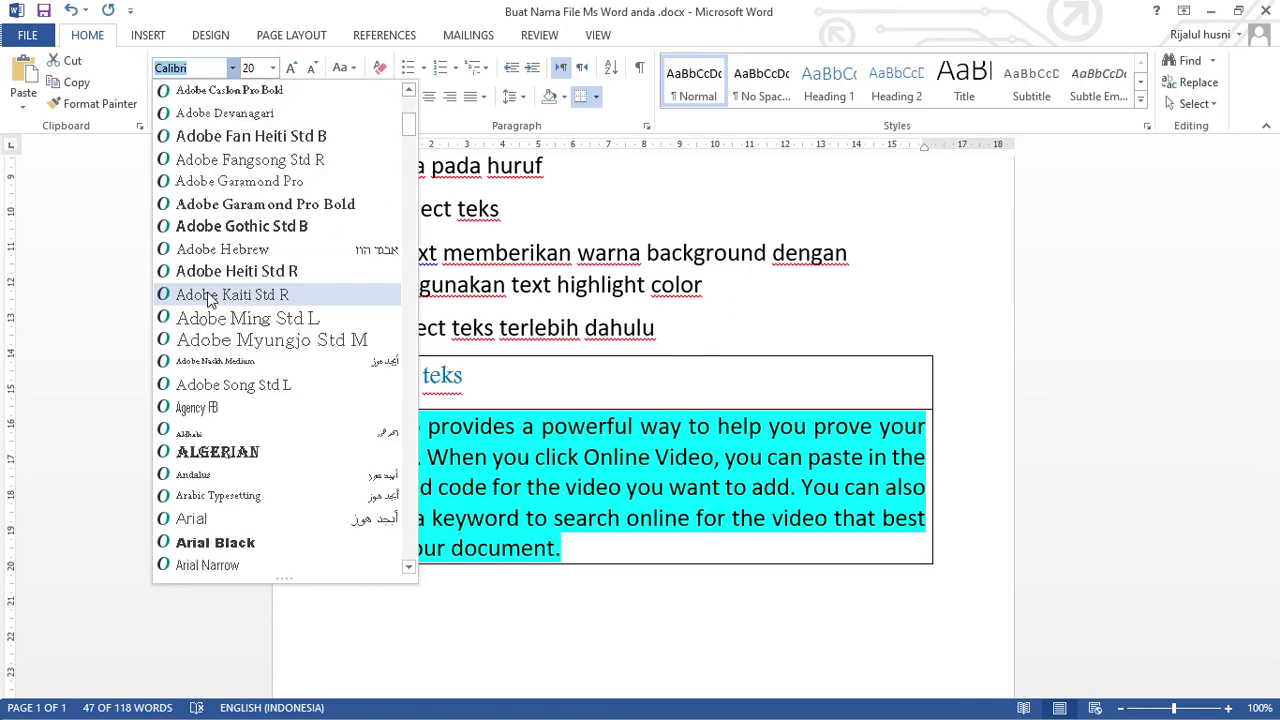
scroll(237, 309, "down", 4)
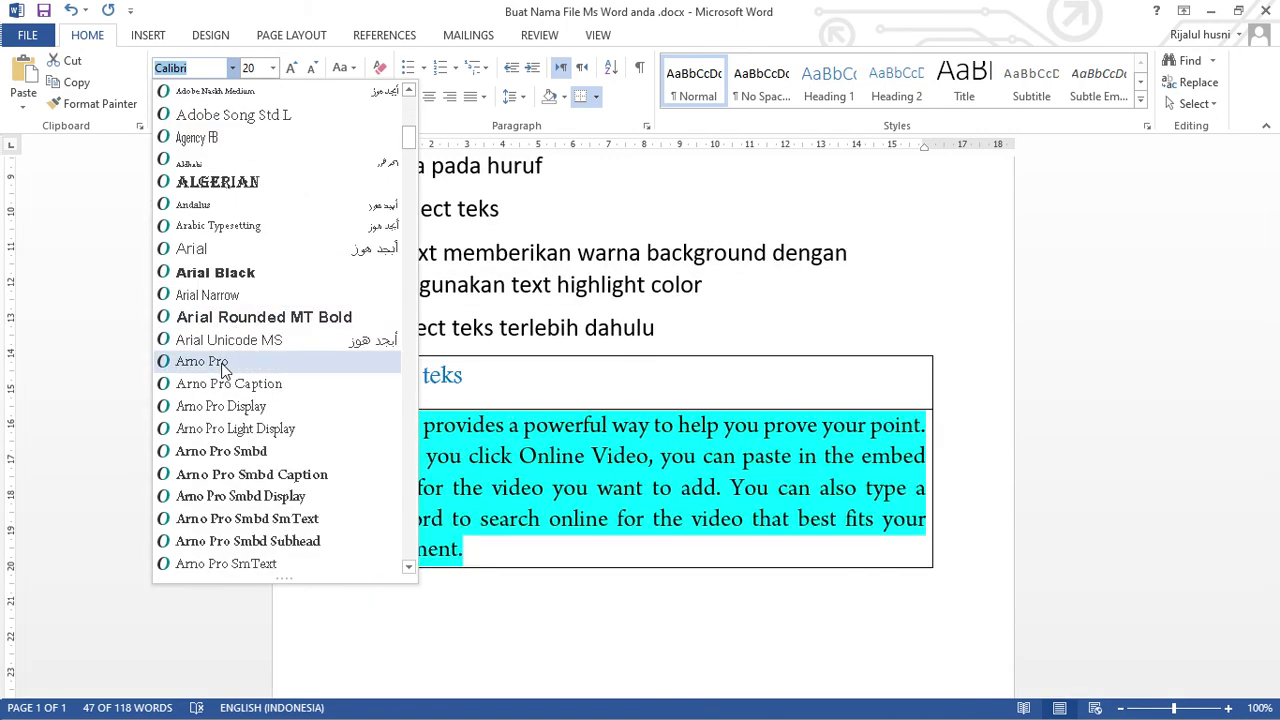
left_click(221, 363)
left_click(537, 553)
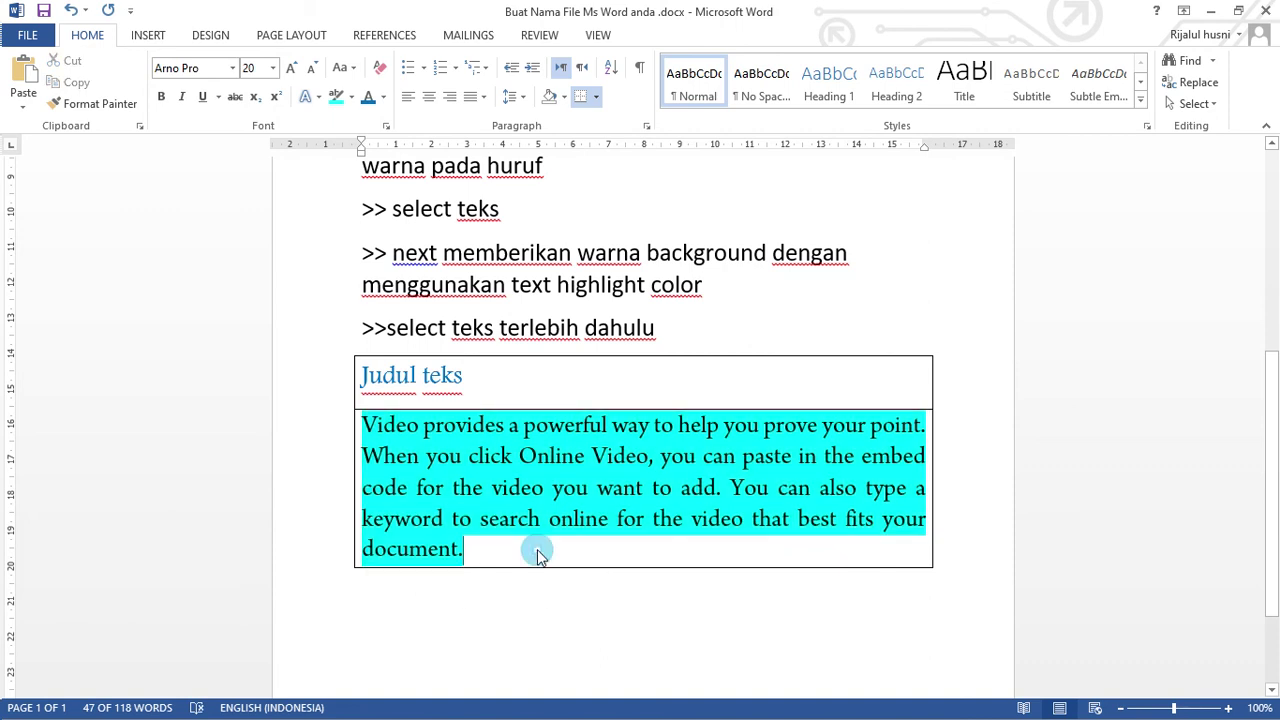
Add the closing line "Sekian Terimakashi .........." followed by a spaced-off ("_") emoticon below the table.
left_click(468, 590)
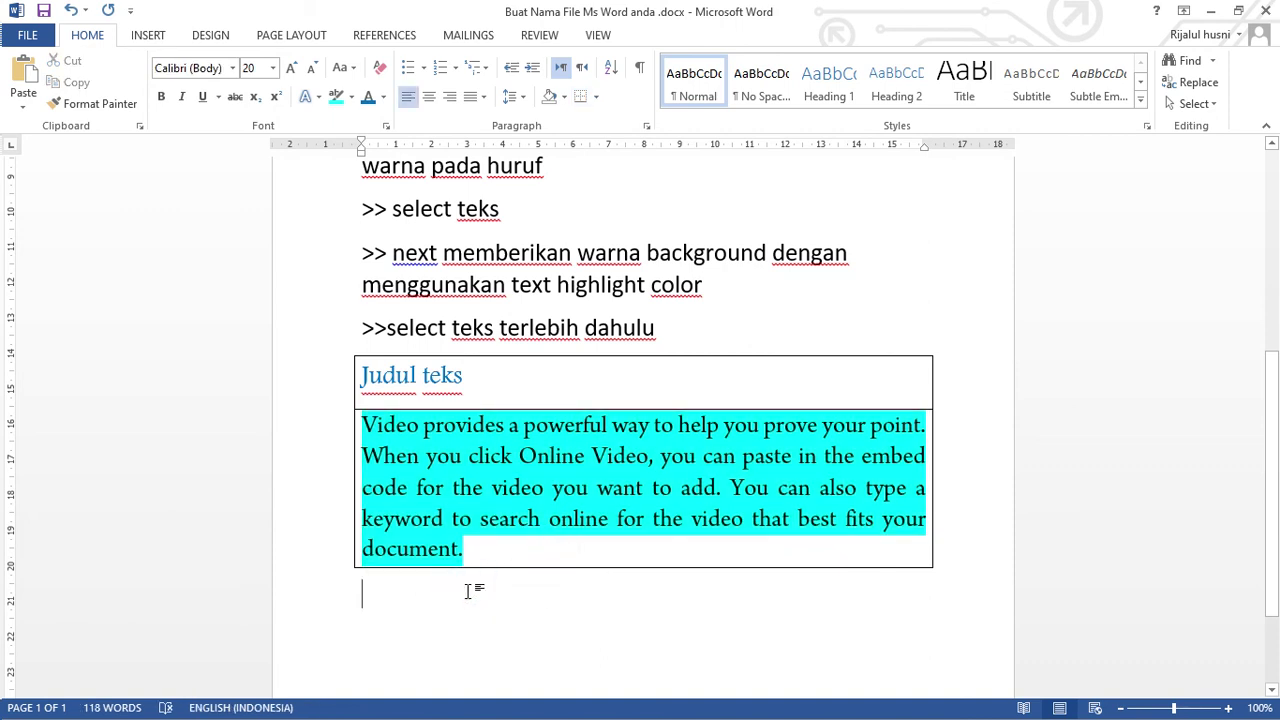
type("Sekian")
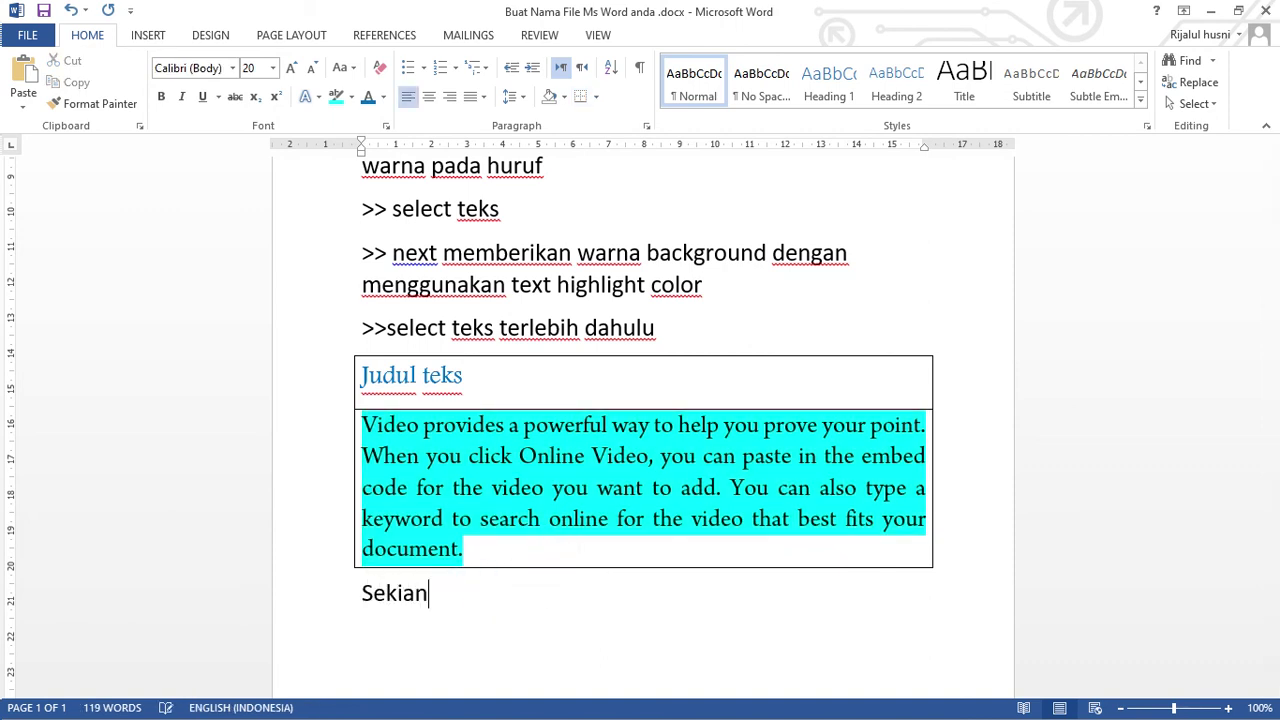
type(" Terim")
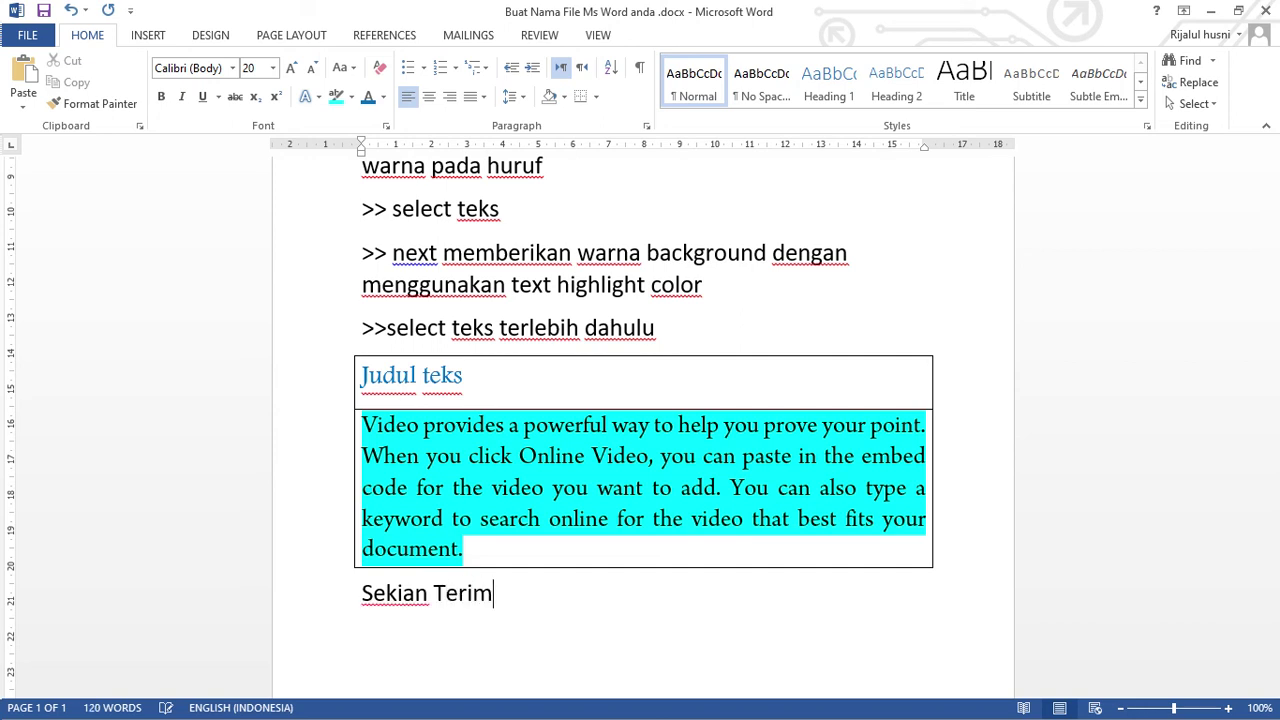
type("akashi ")
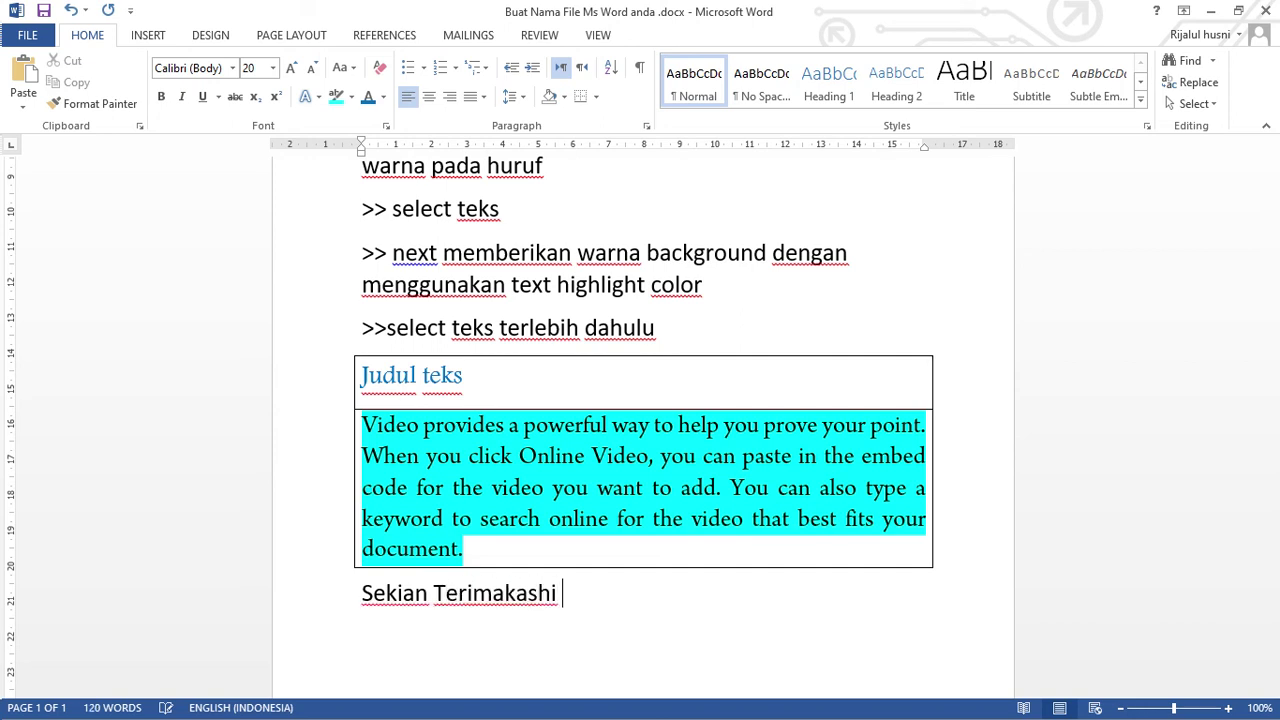
type("..........")
type("(")
type("\"")
type("_\"")
type(")")
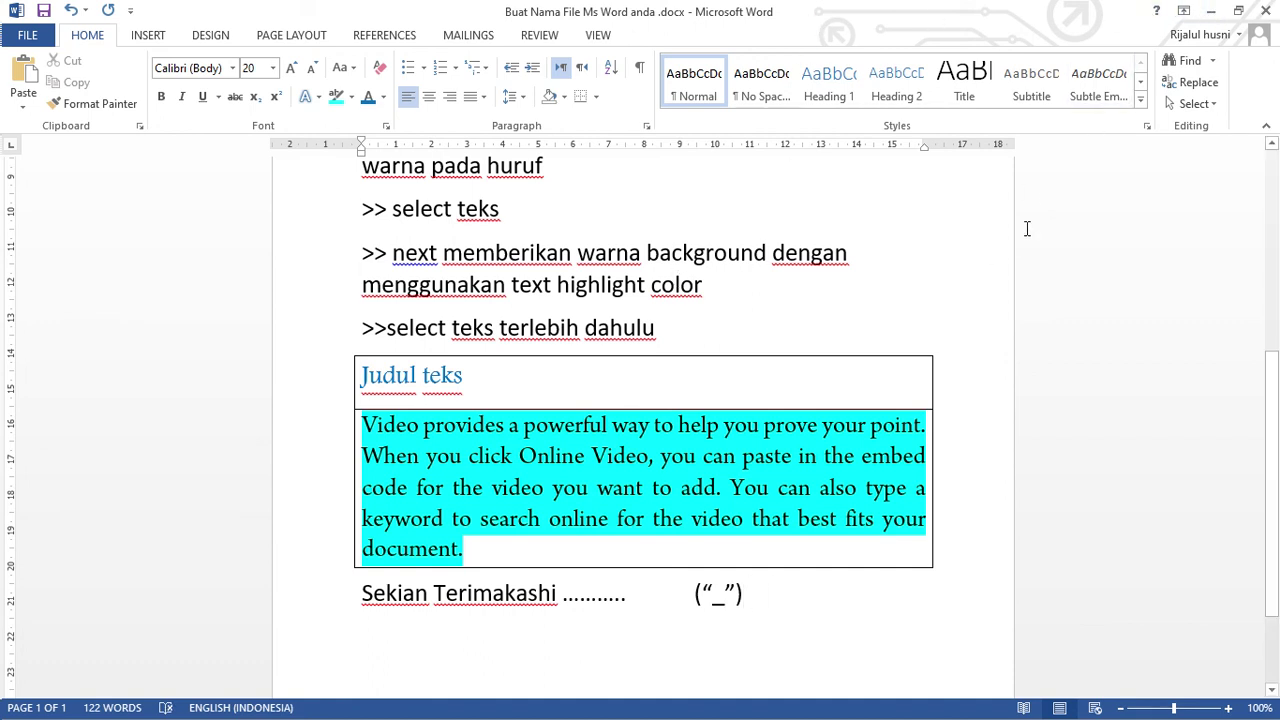
Minimize the Word document window and refresh the Windows desktop.
scroll(1040, 363, "up", 7)
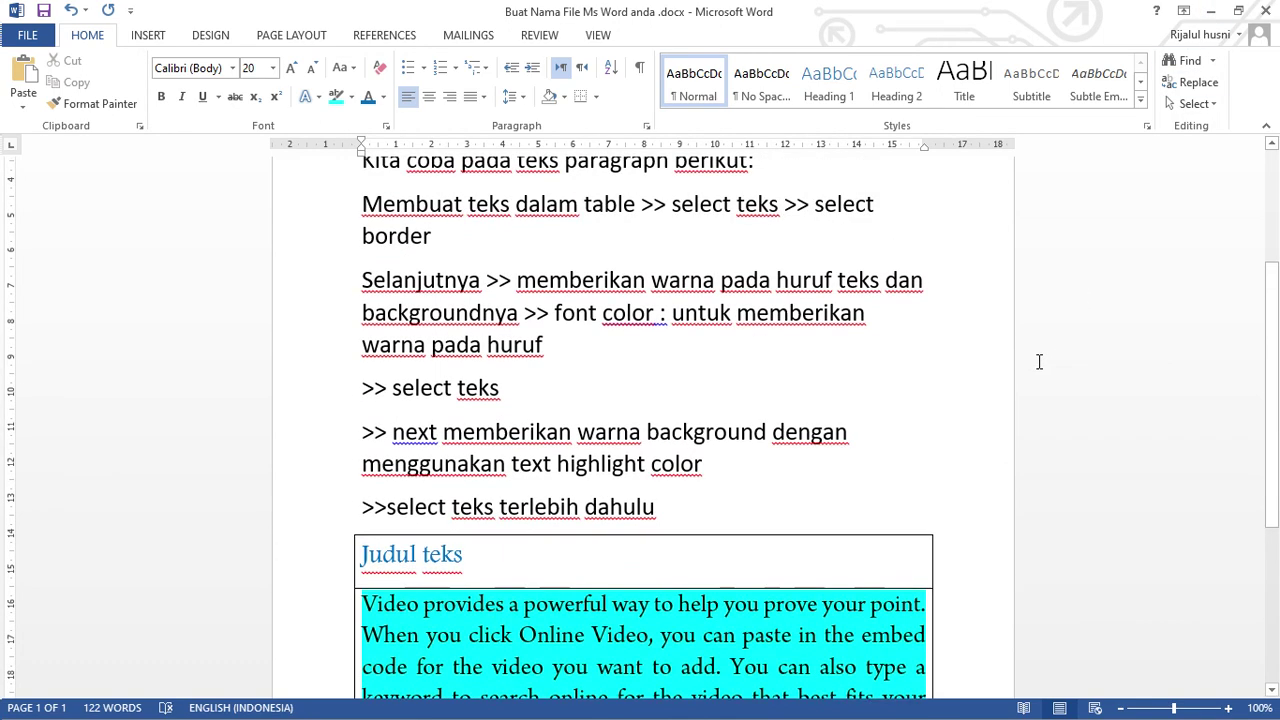
left_click(1210, 11)
right_click(182, 127)
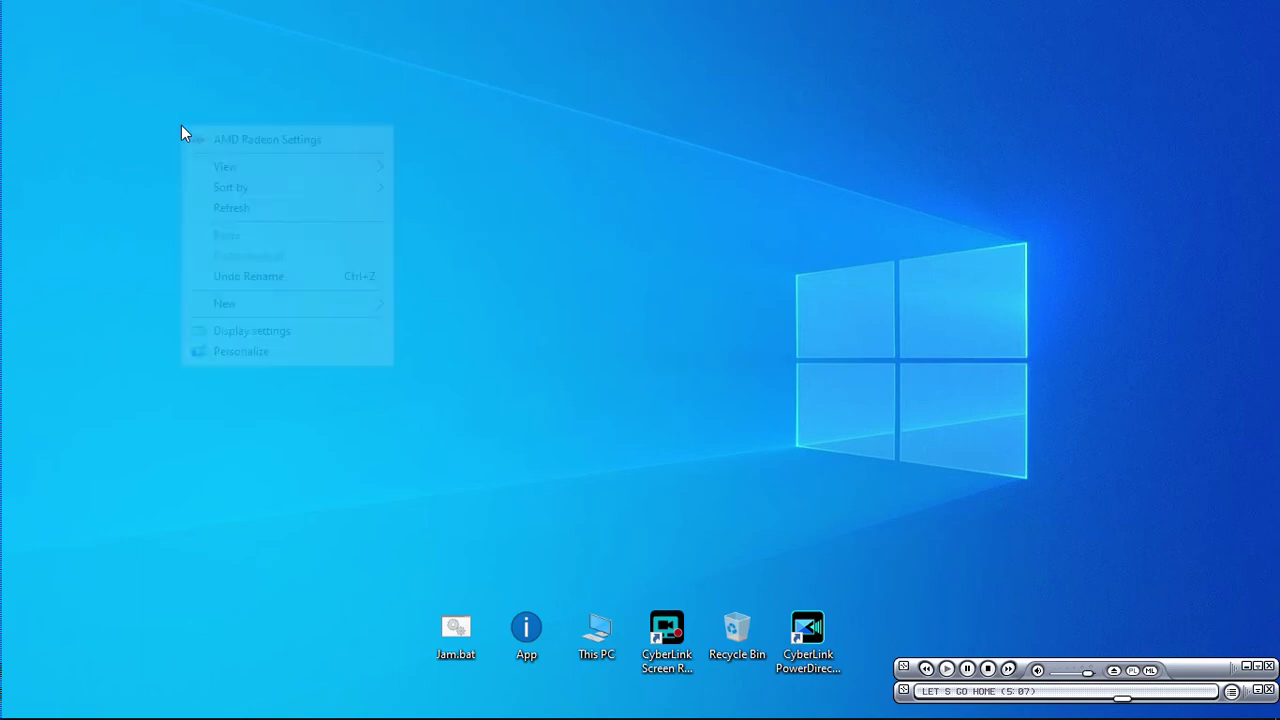
left_click(257, 211)
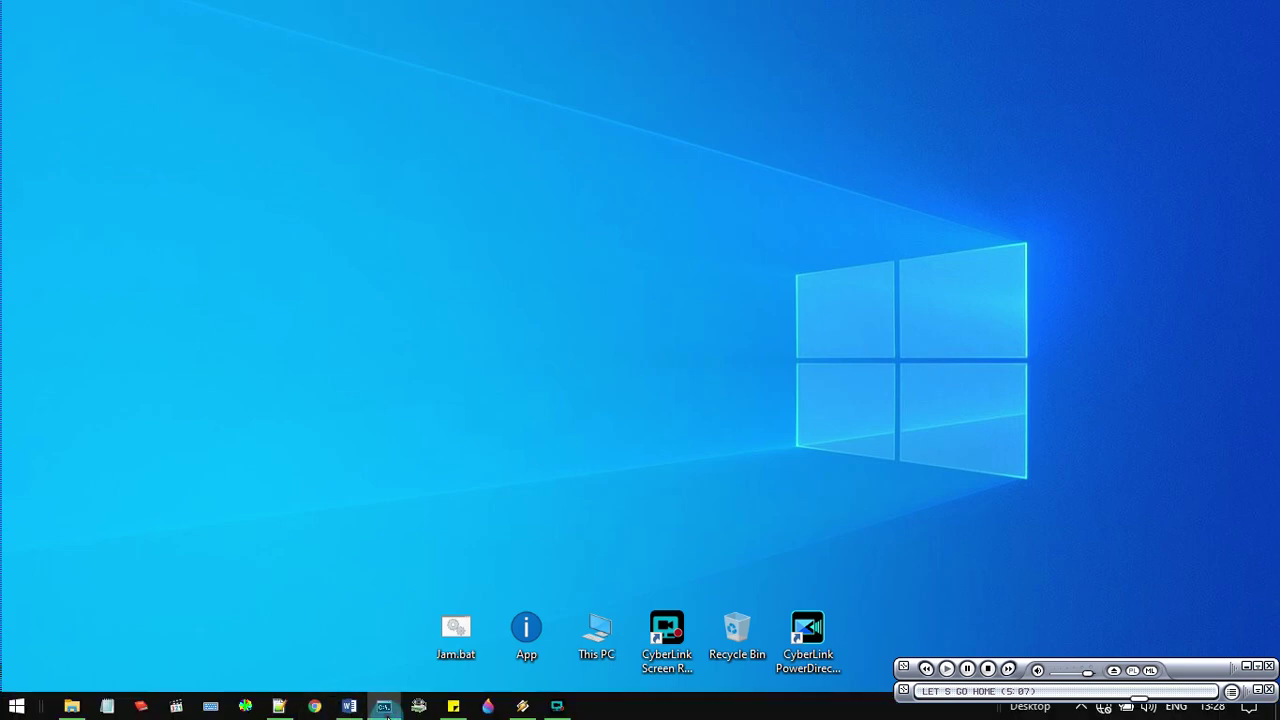
Switch to Command Prompt and turn command echo off with echo off, clearing the screen with cls before and after.
left_click(384, 716)
type("cls")
key("Return")
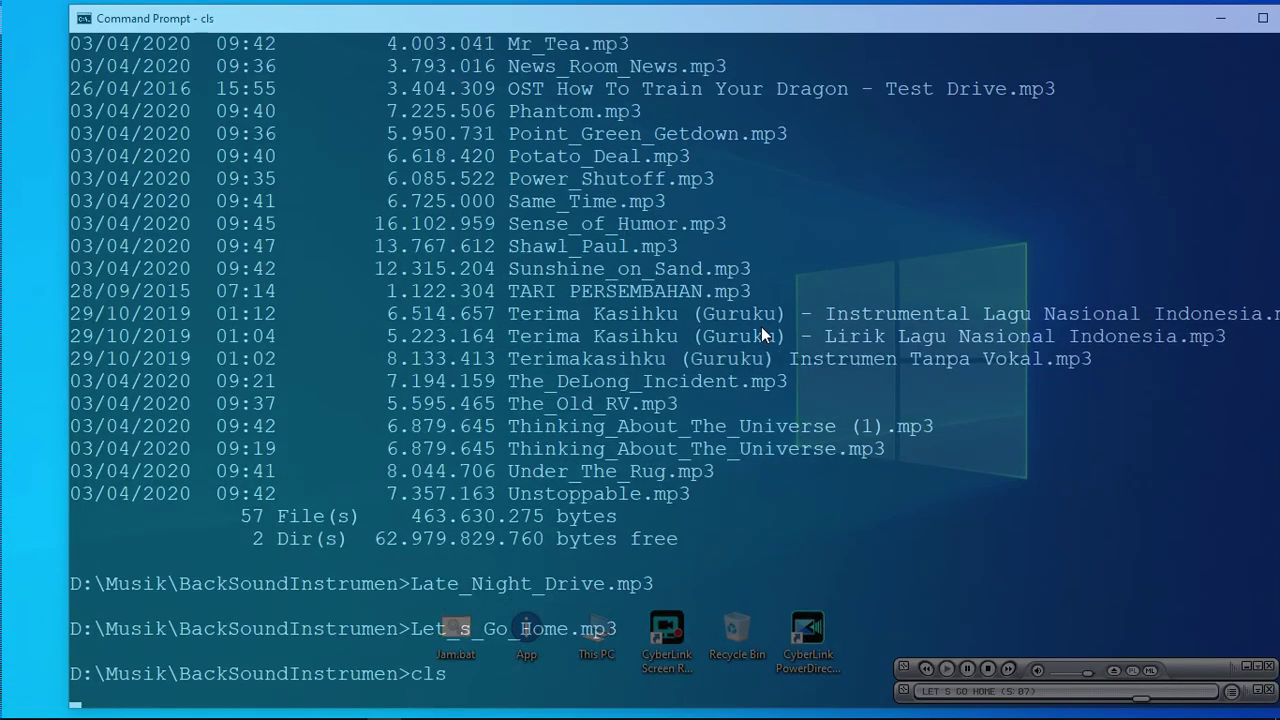
type("e")
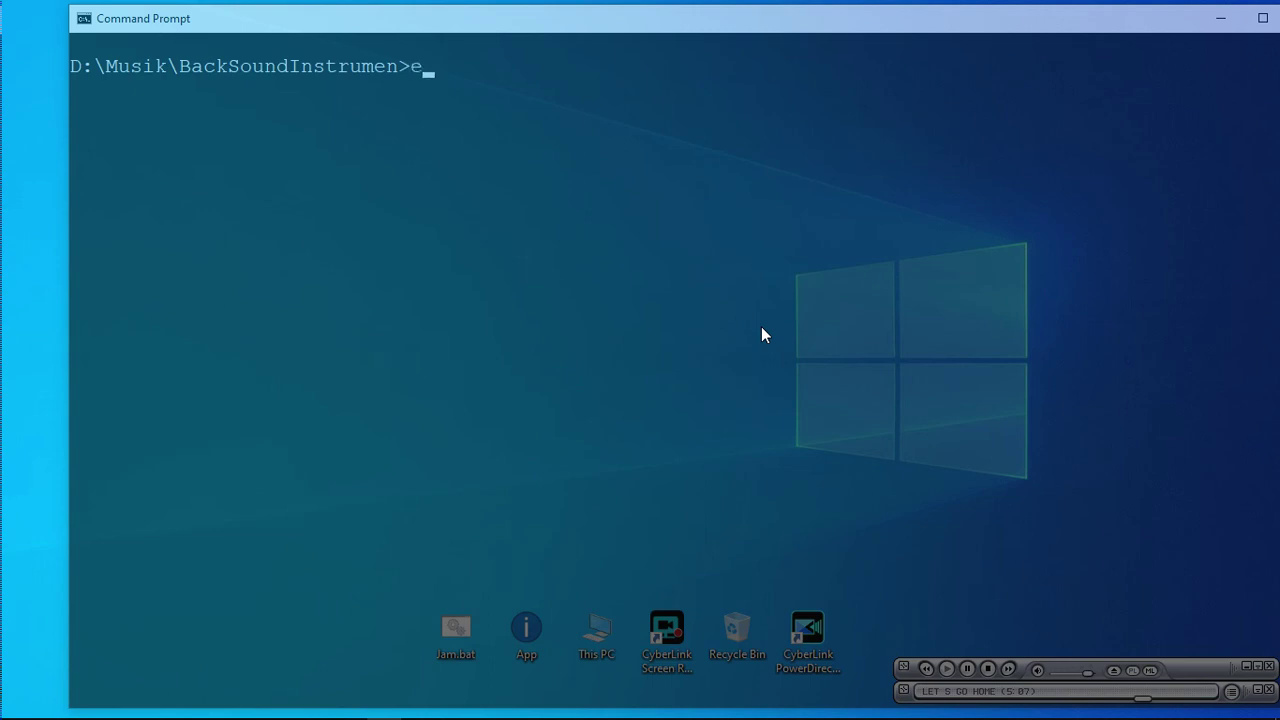
type("cho off")
key("Return")
type("cls")
key("Return")
Query the Windows version with ver and launch the DirectX Diagnostic Tool with dxdiag.
type("v")
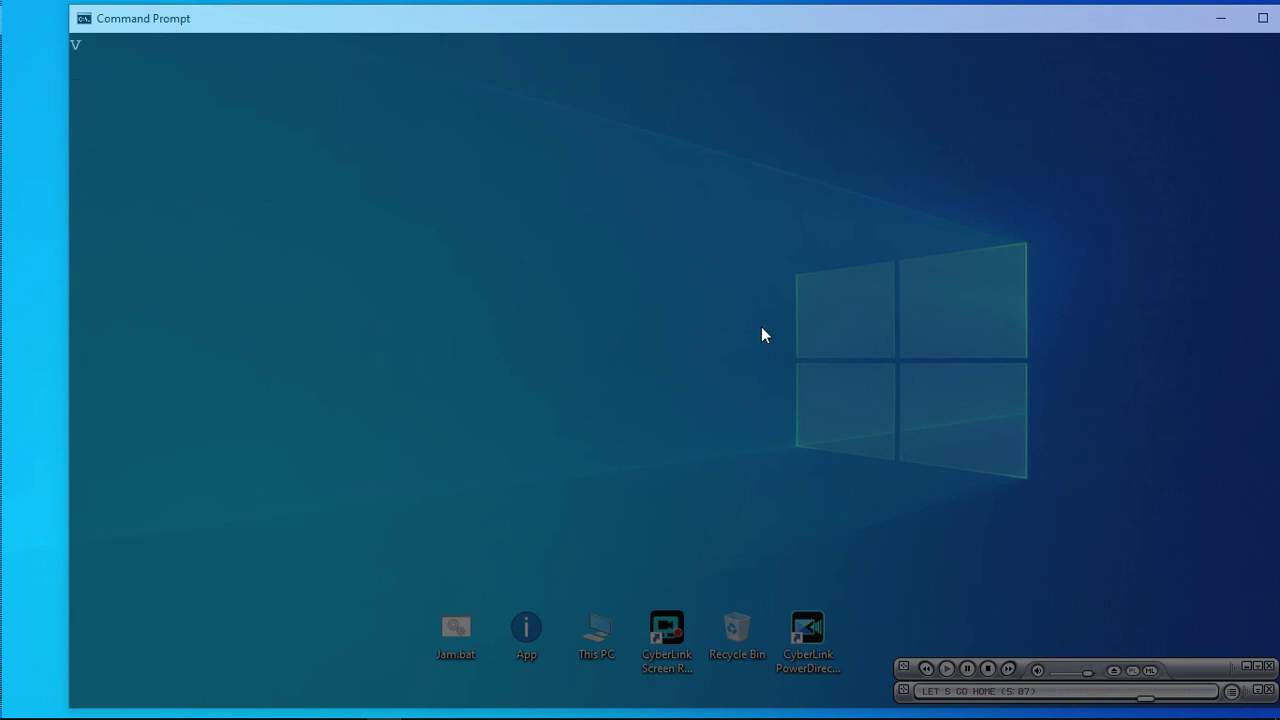
type("er")
key("Return")
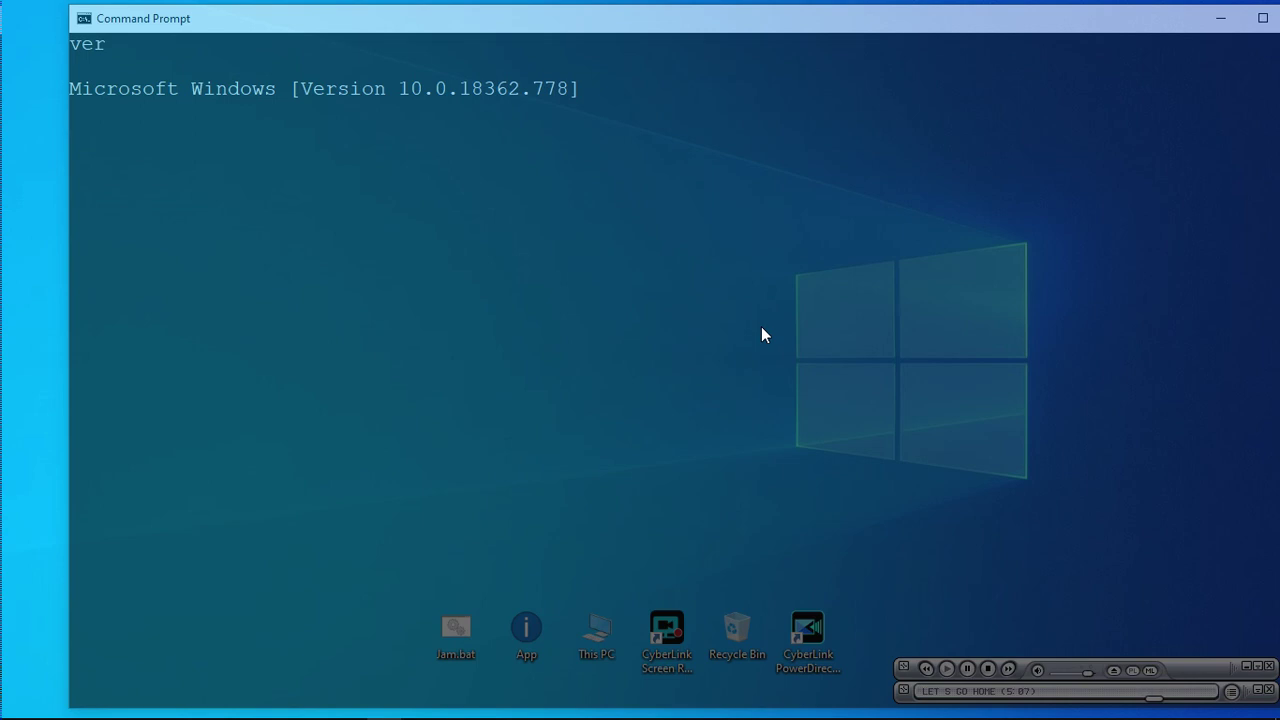
type("dxdiag")
key("Return")
Try the command version in Command Prompt and query the Windows version with ver instead.
type("ver")
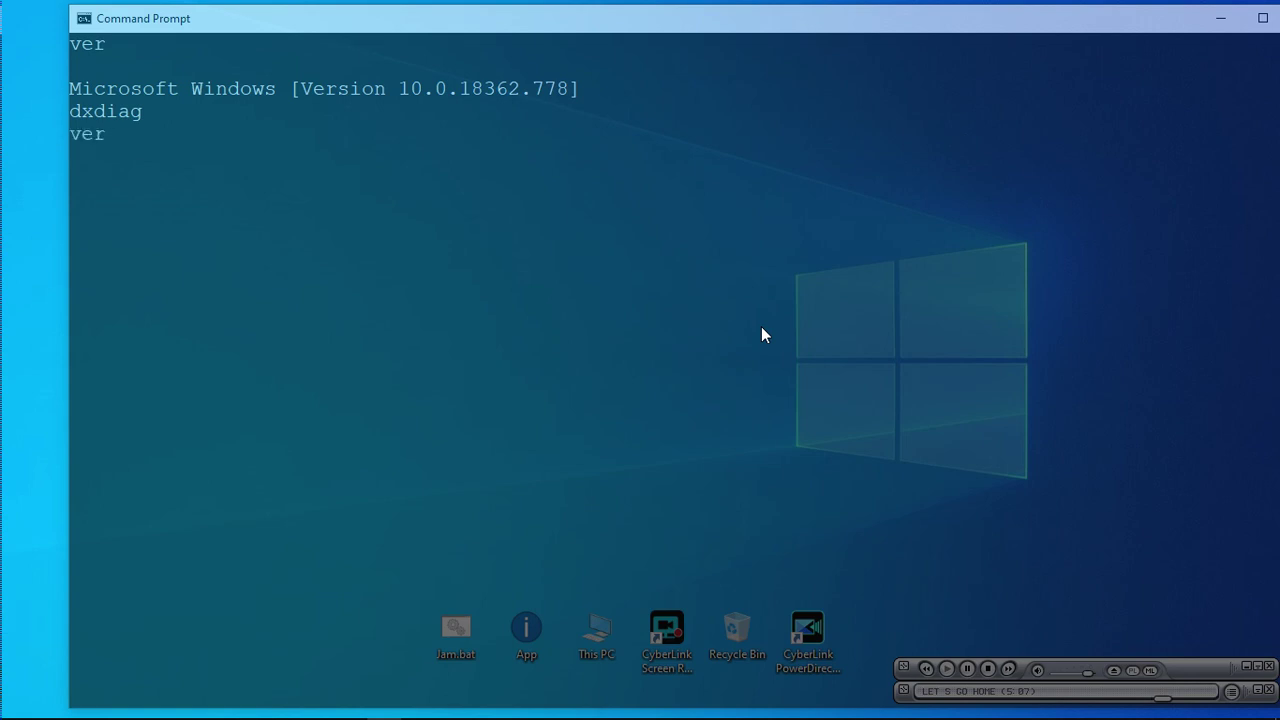
type("sion")
key("Return")
type("ver")
key("Return")
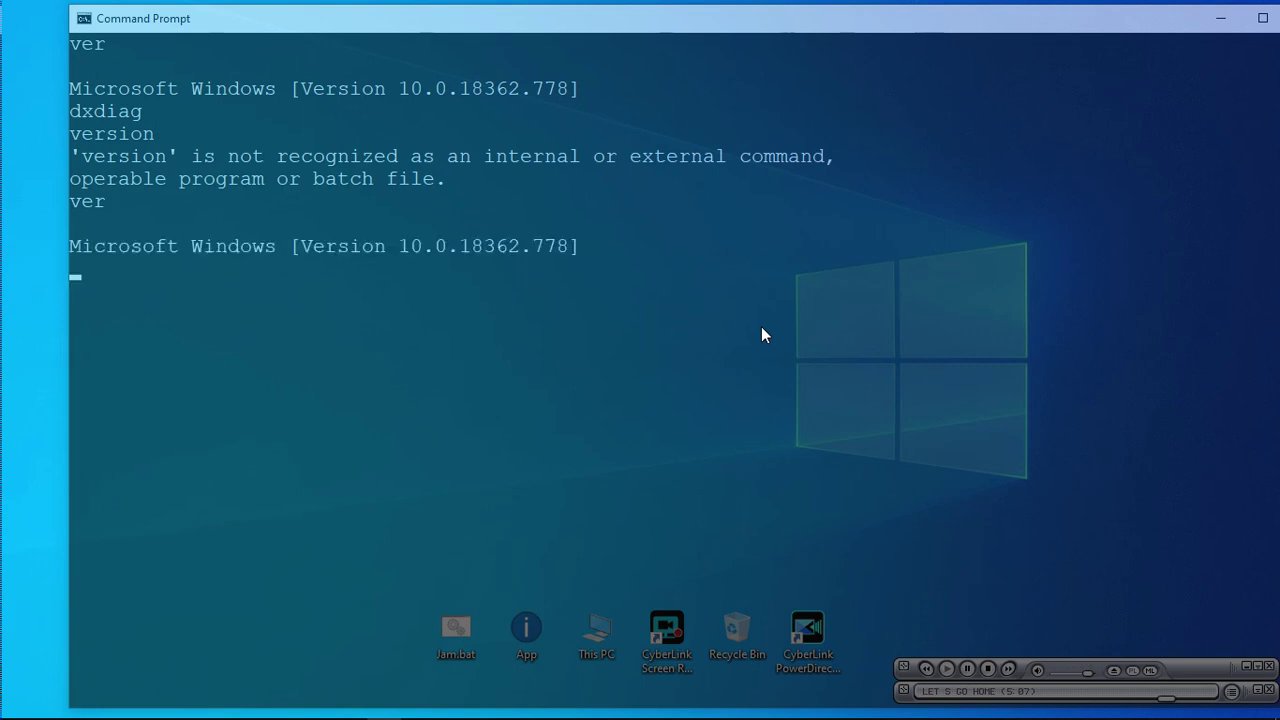
Clear the Command Prompt screen with cls and query the Windows version once more with ver.
type("cls")
key("Return")
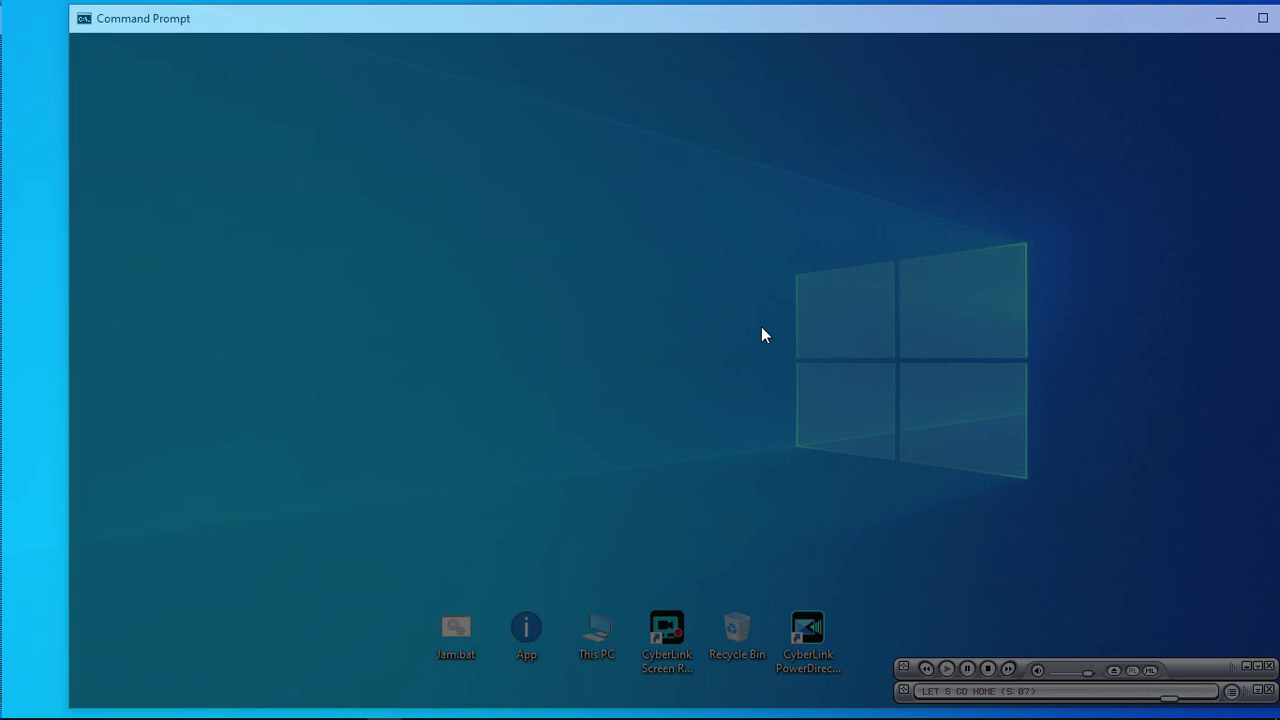
type("cl")
key("BackSpace")
type("ver")
key("Return")
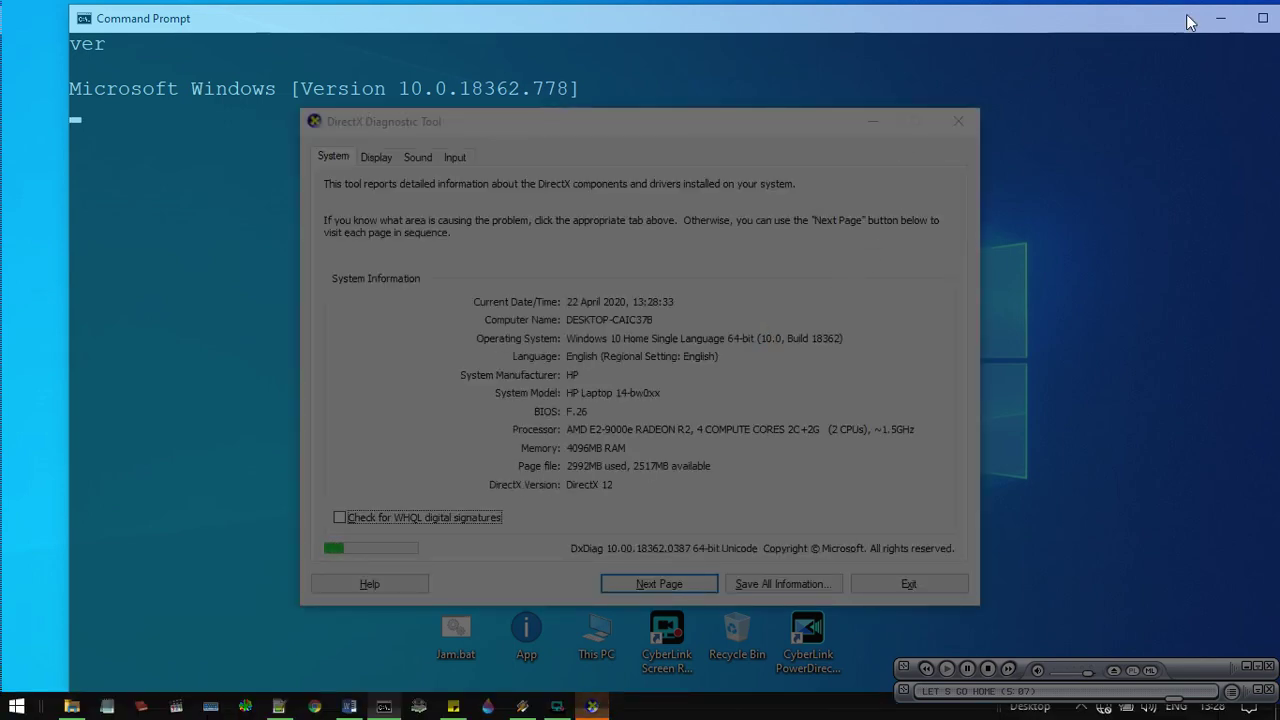
Clear the desktop by minimizing Command Prompt and closing the DirectX Diagnostic Tool, and refresh it.
left_click(1220, 18)
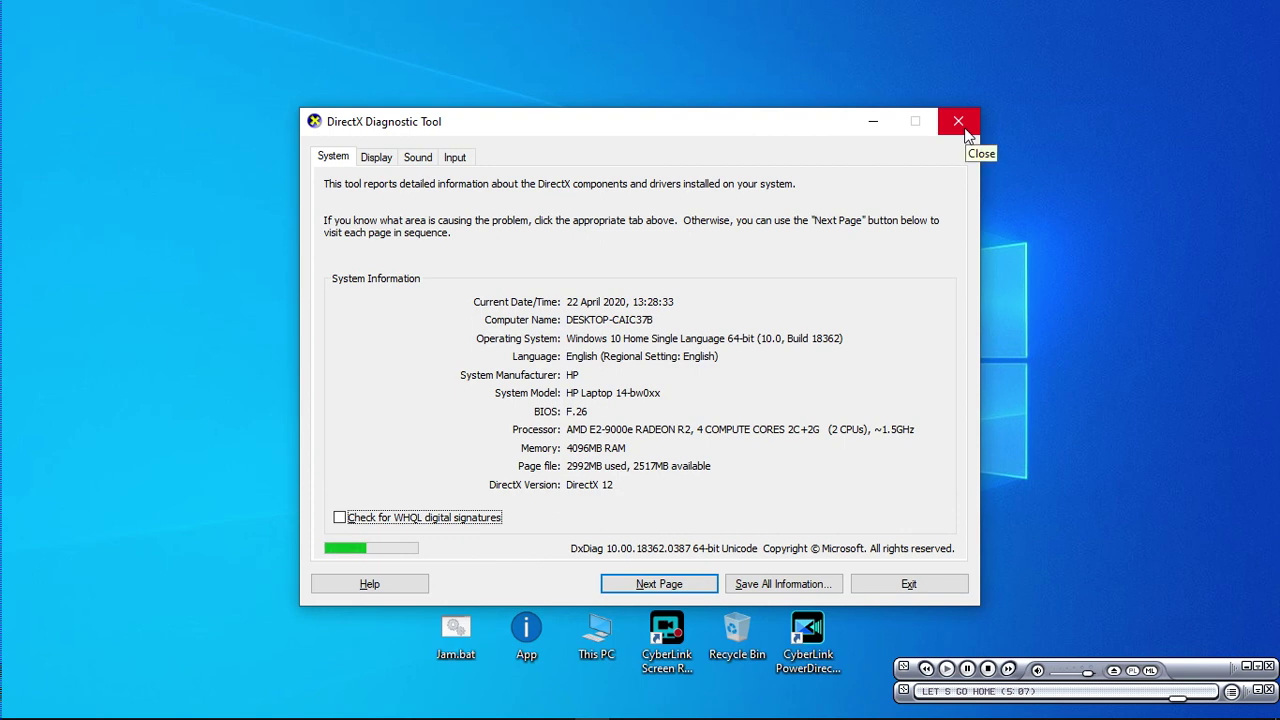
left_click(964, 127)
right_click(177, 76)
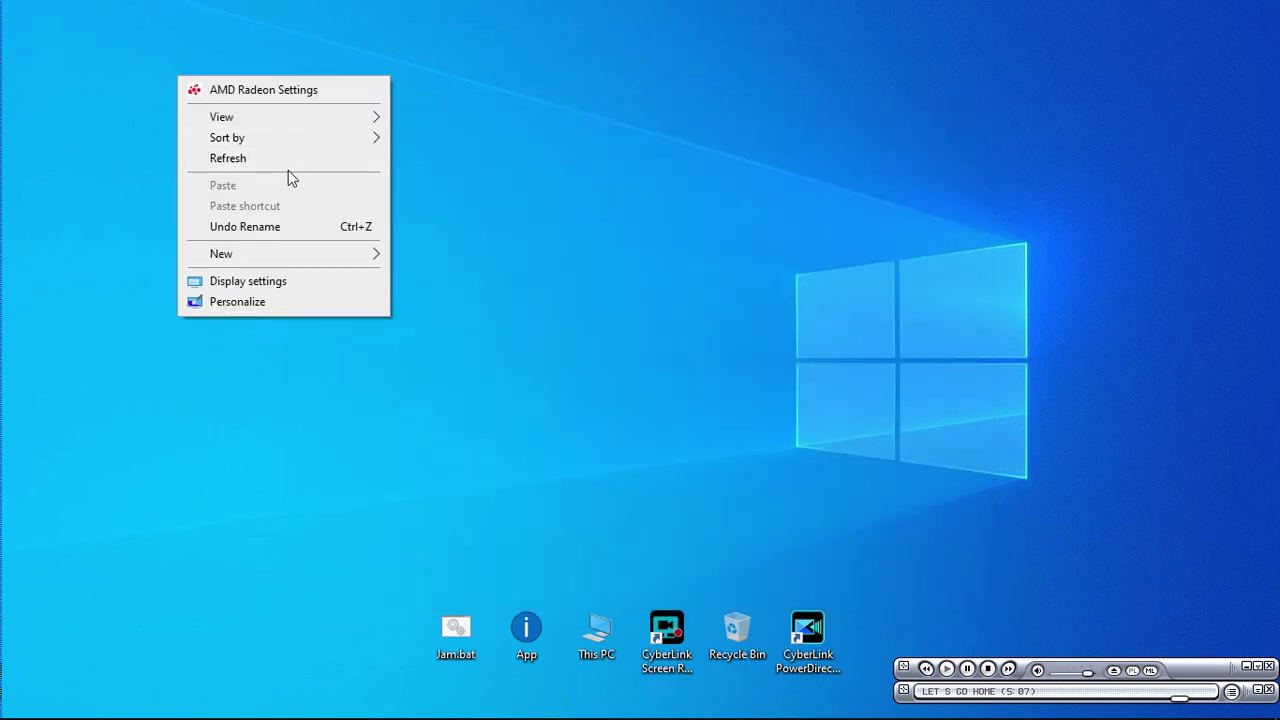
left_click(295, 160)
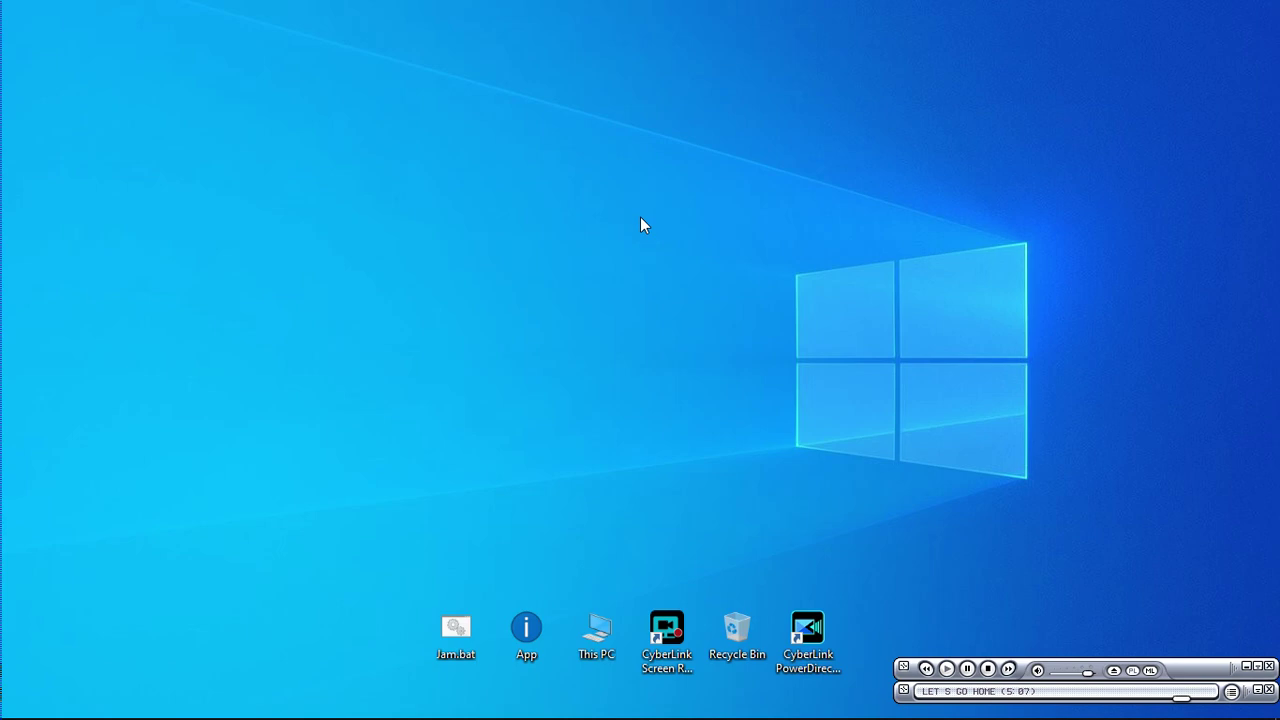